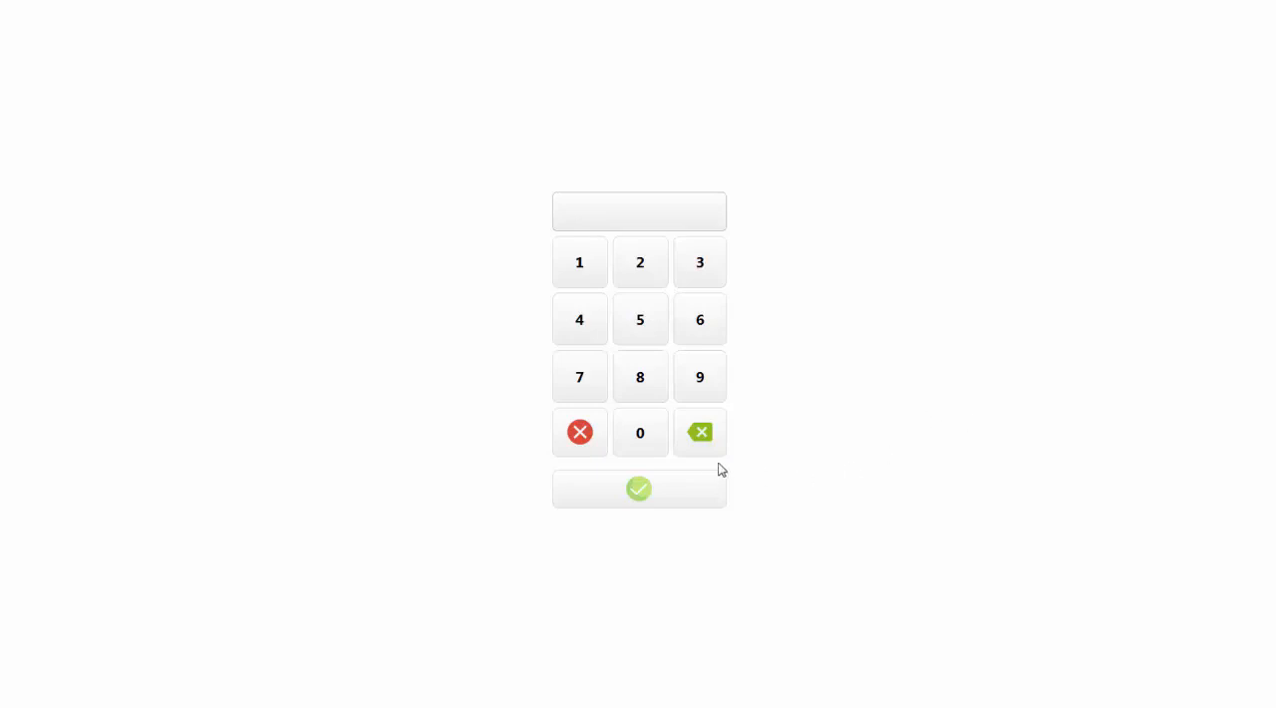
Submit the access PIN to open the cash register's sales screen
left_click(634, 501)
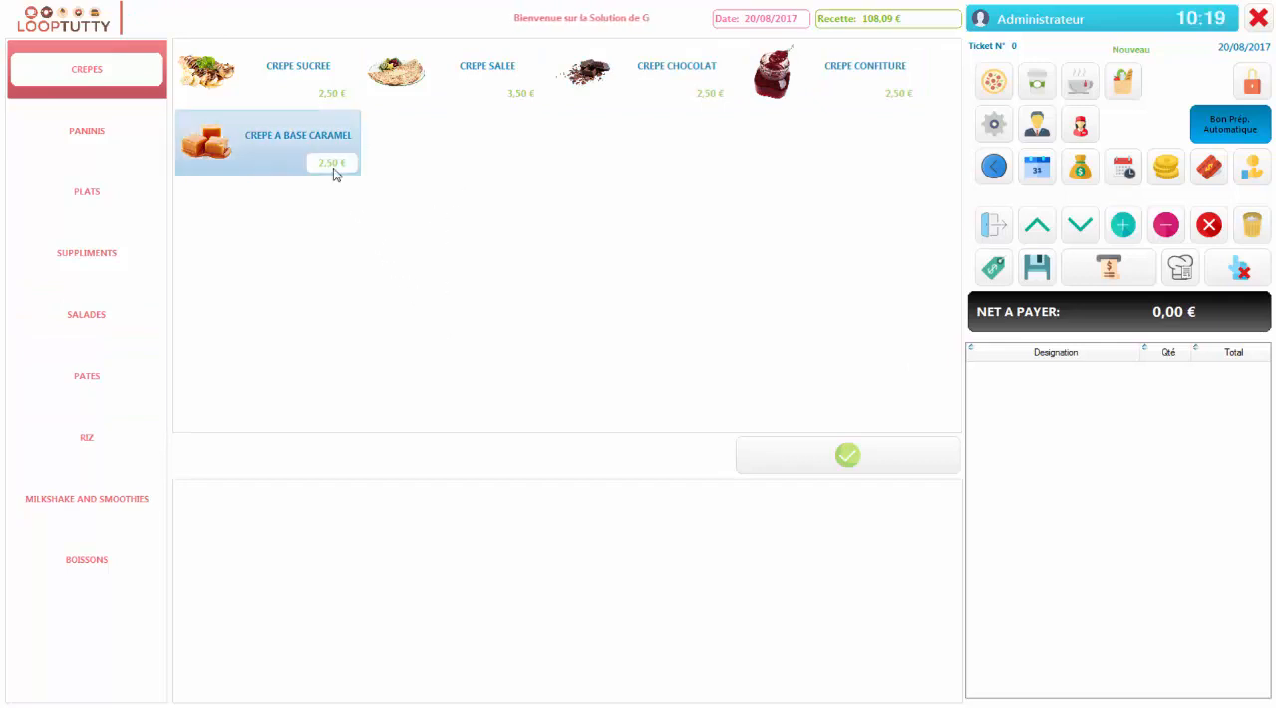
Add a CREPE A BASE CARAMEL with NOIX, TAGADA and KITKAT to the new ticket
left_click(314, 146)
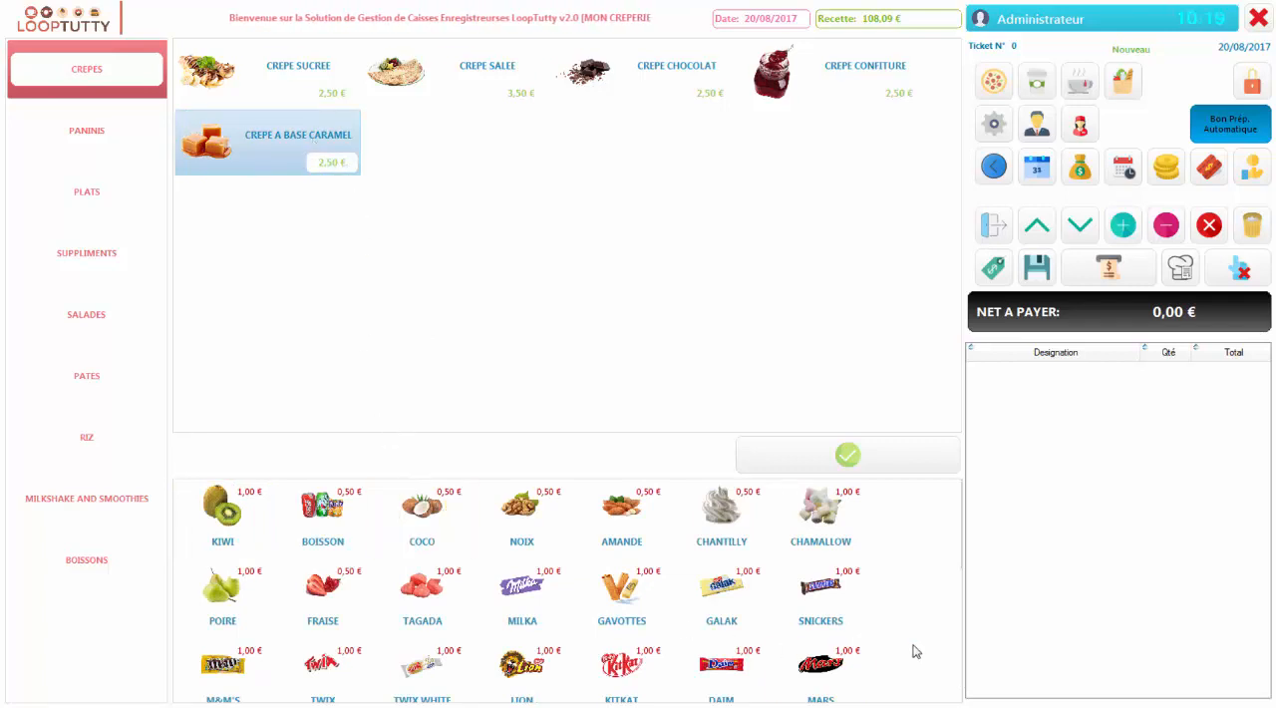
scroll(911, 550, "down", 2)
scroll(901, 658, "up", 1)
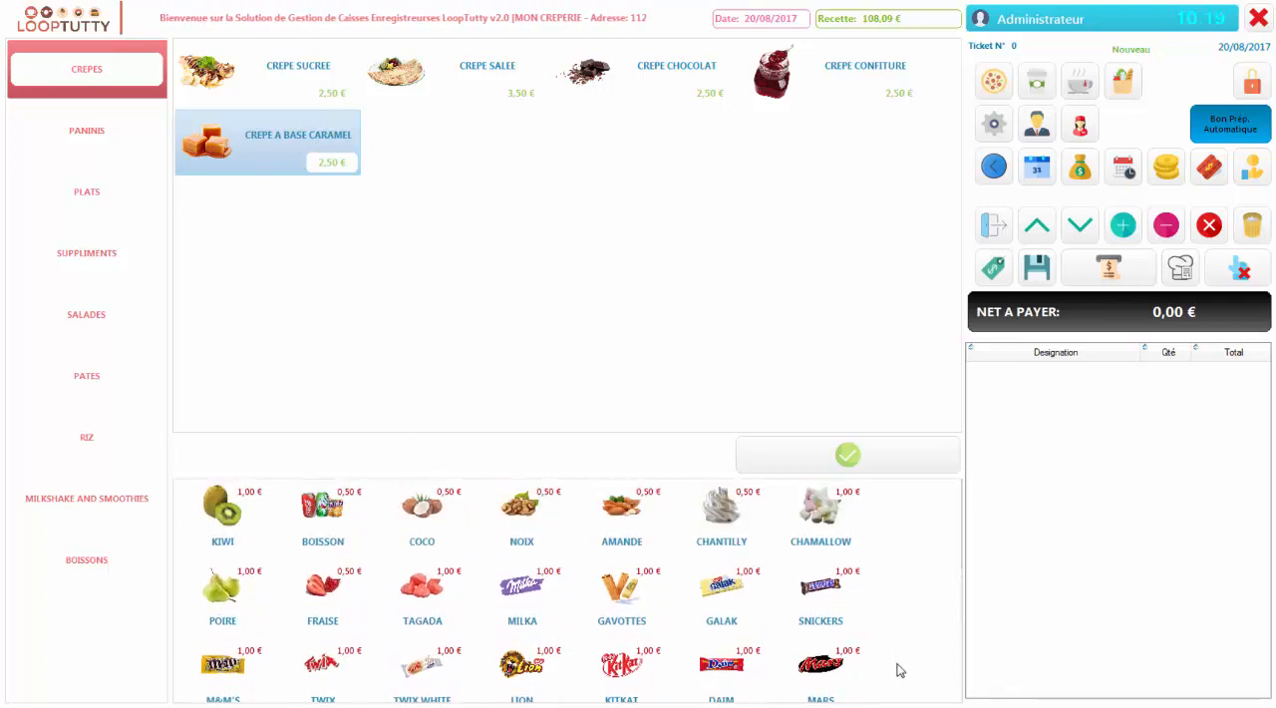
scroll(902, 558, "down", 2)
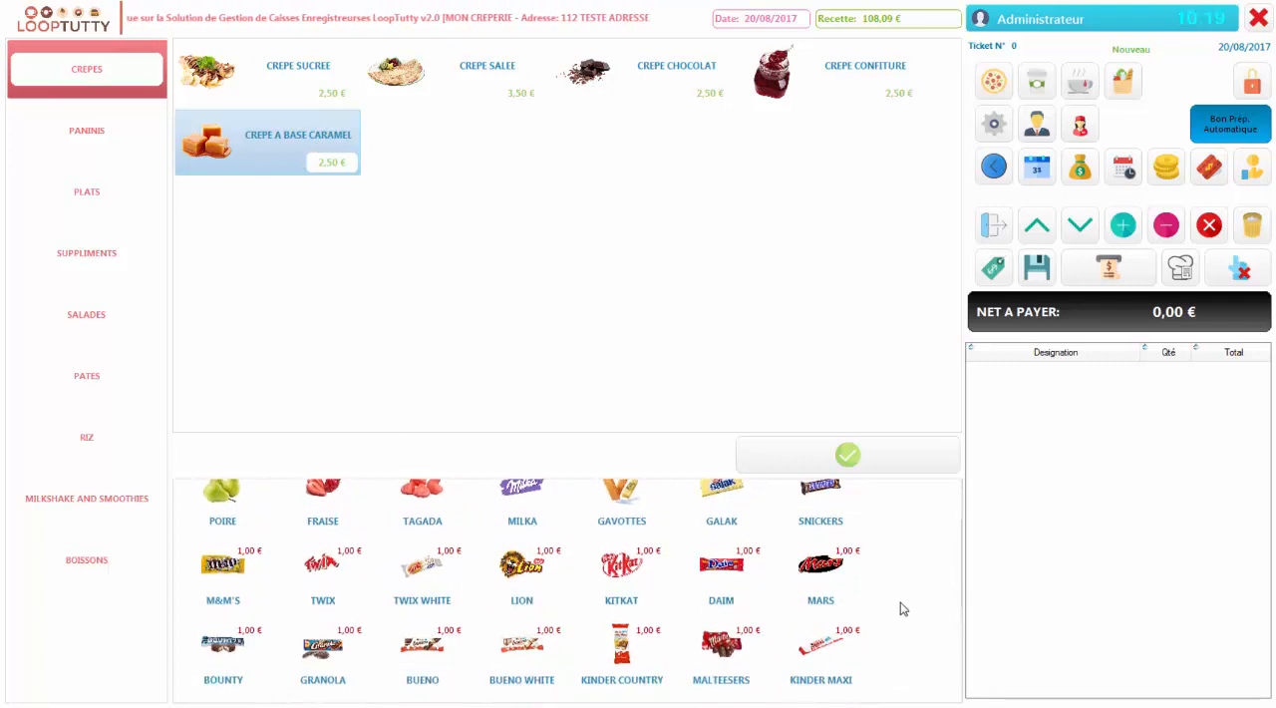
scroll(900, 543, "down", 1)
scroll(892, 637, "up", 2)
scroll(887, 678, "up", 1)
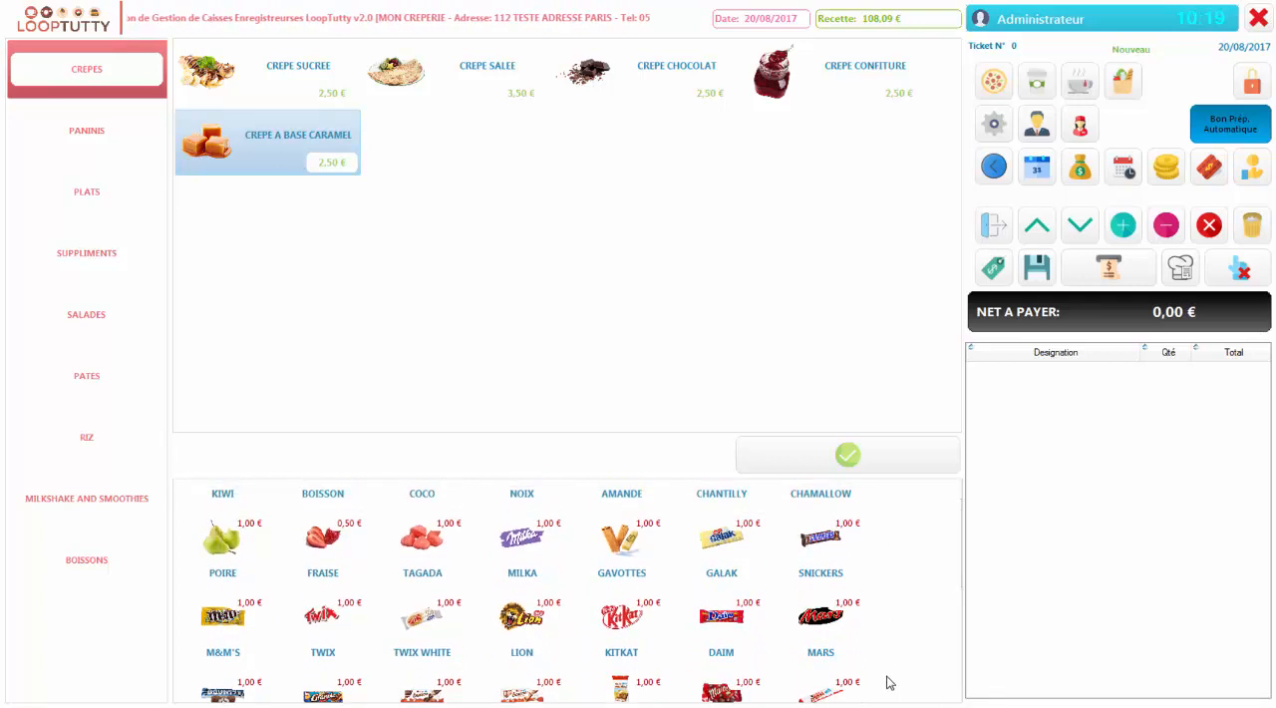
scroll(912, 598, "up", 1)
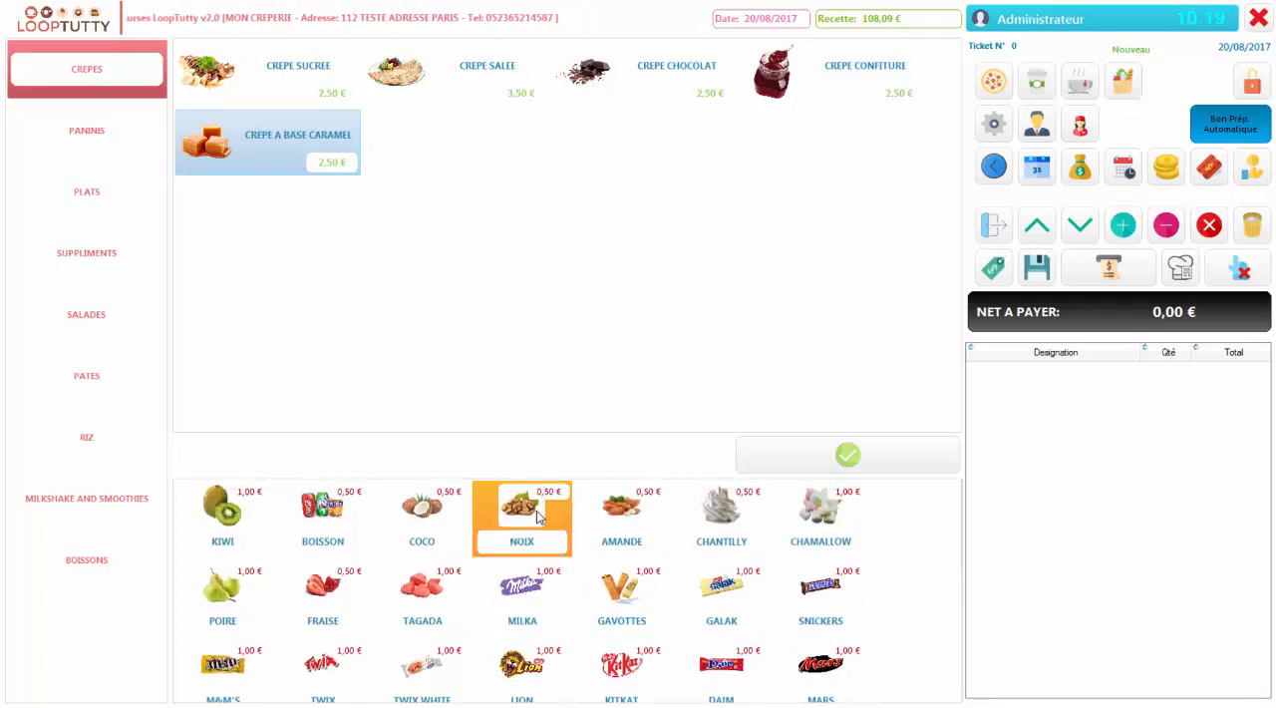
left_click(435, 595)
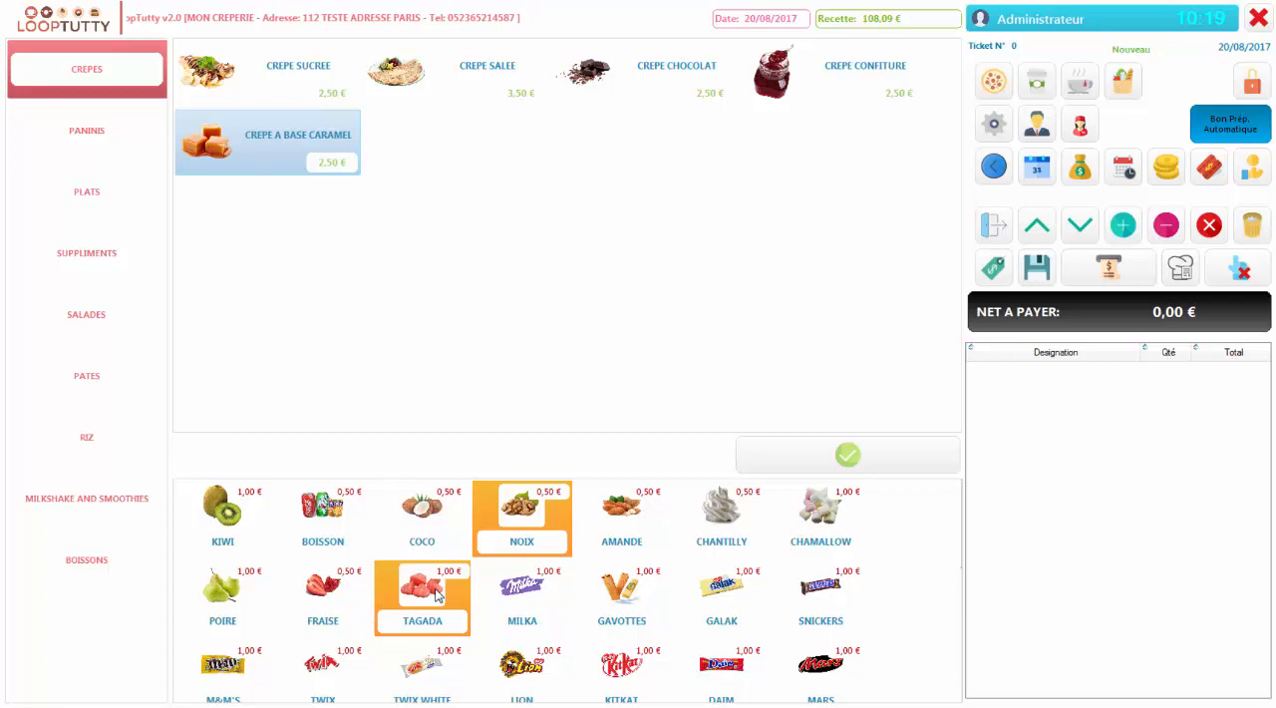
left_click(612, 688)
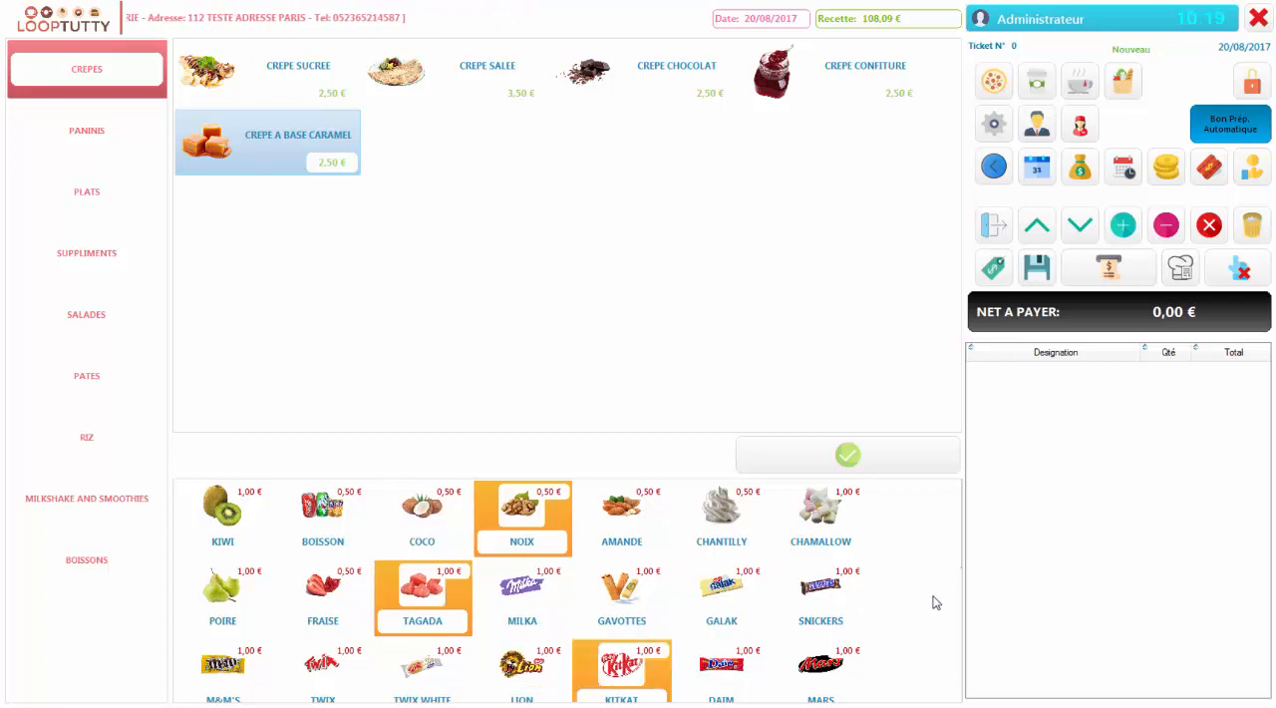
scroll(931, 588, "down", 1)
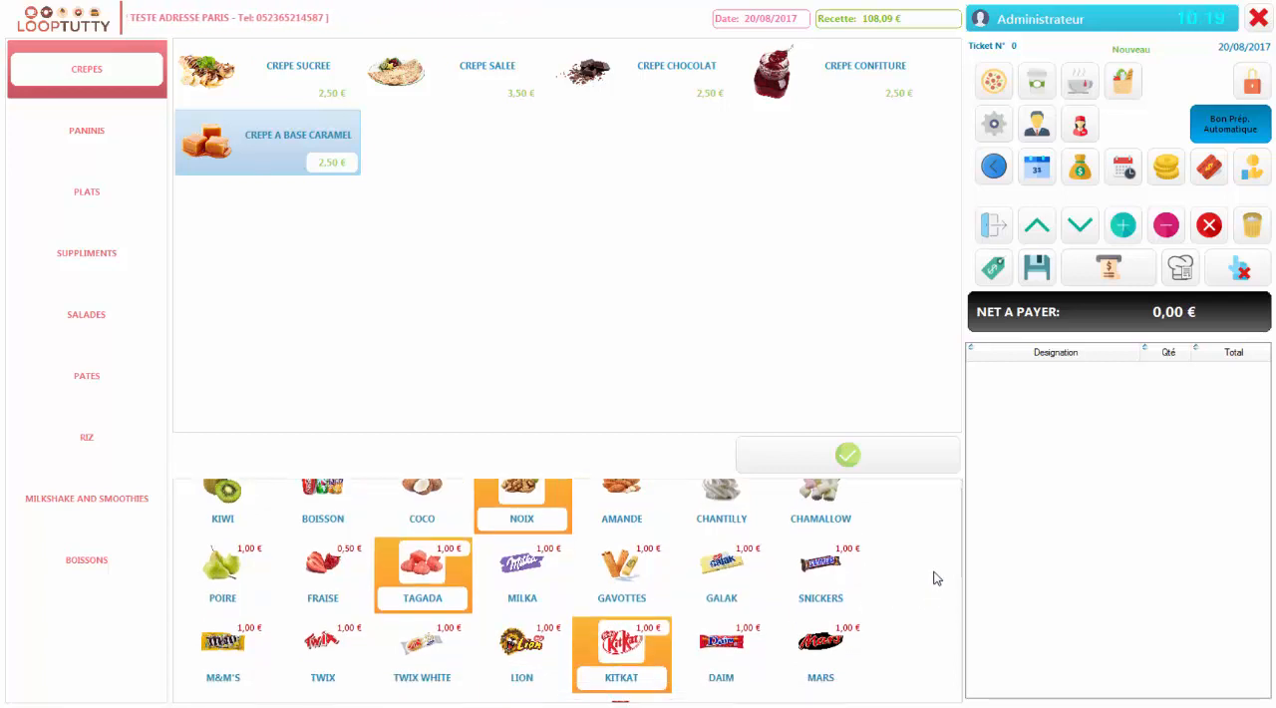
left_click(890, 464)
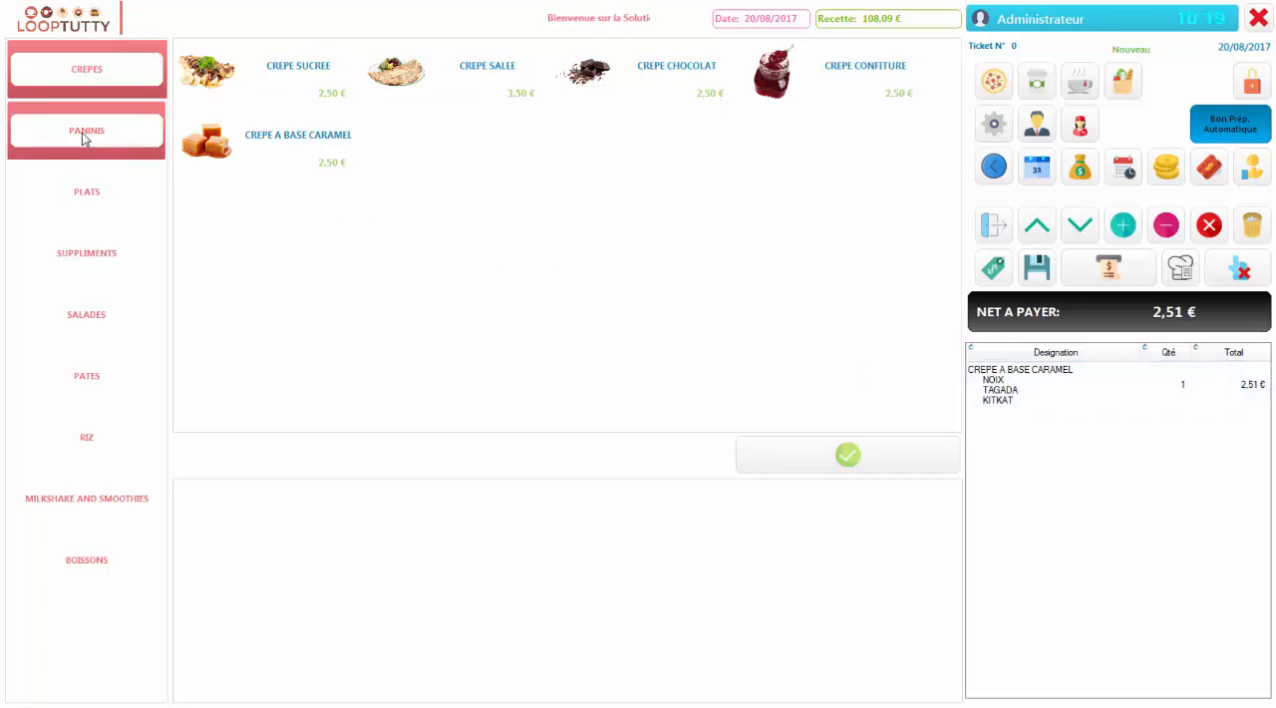
Add a CREPE SALEE with SURIMI to the ticket and raise its quantity to 2
left_click(449, 88)
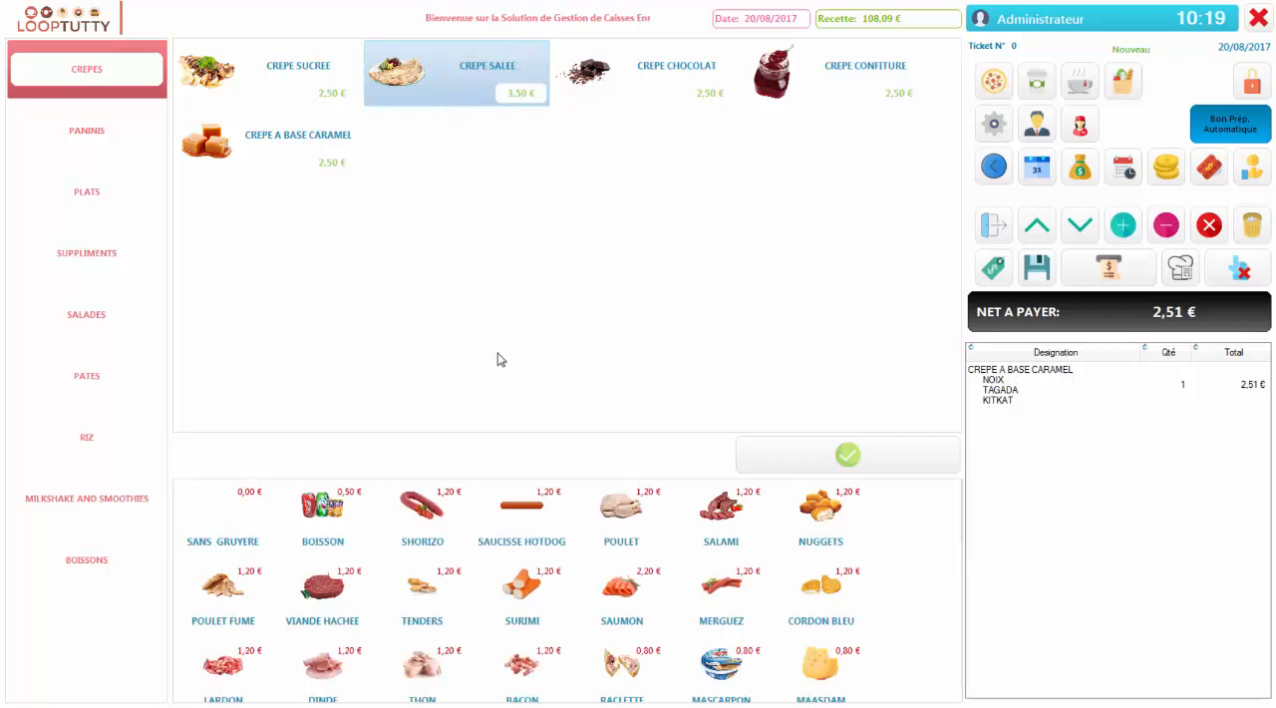
left_click(533, 598)
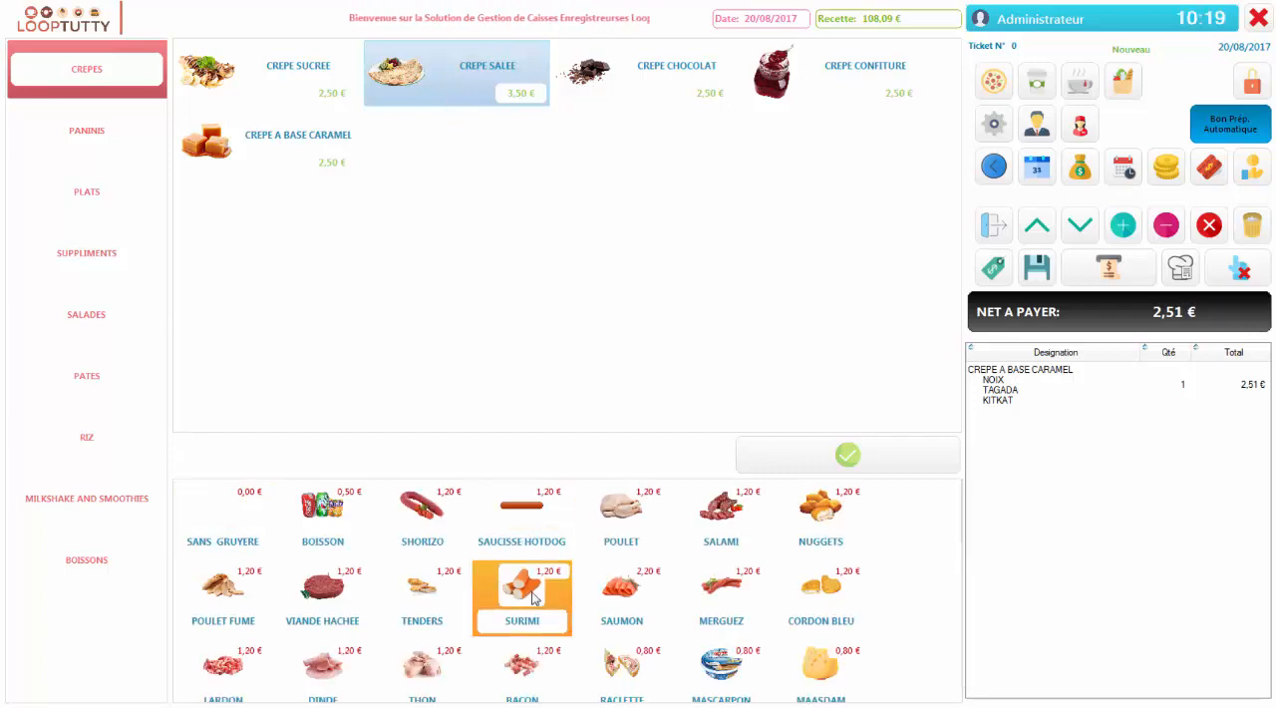
left_click(762, 467)
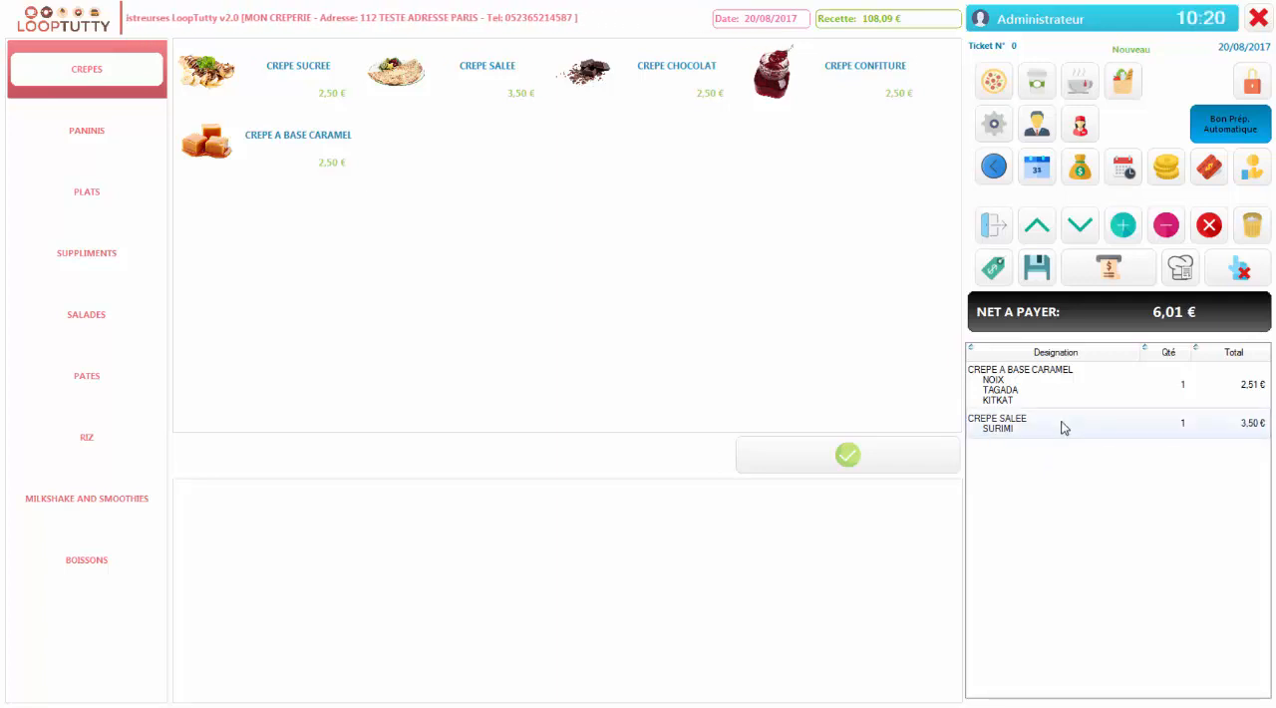
left_click(1063, 427)
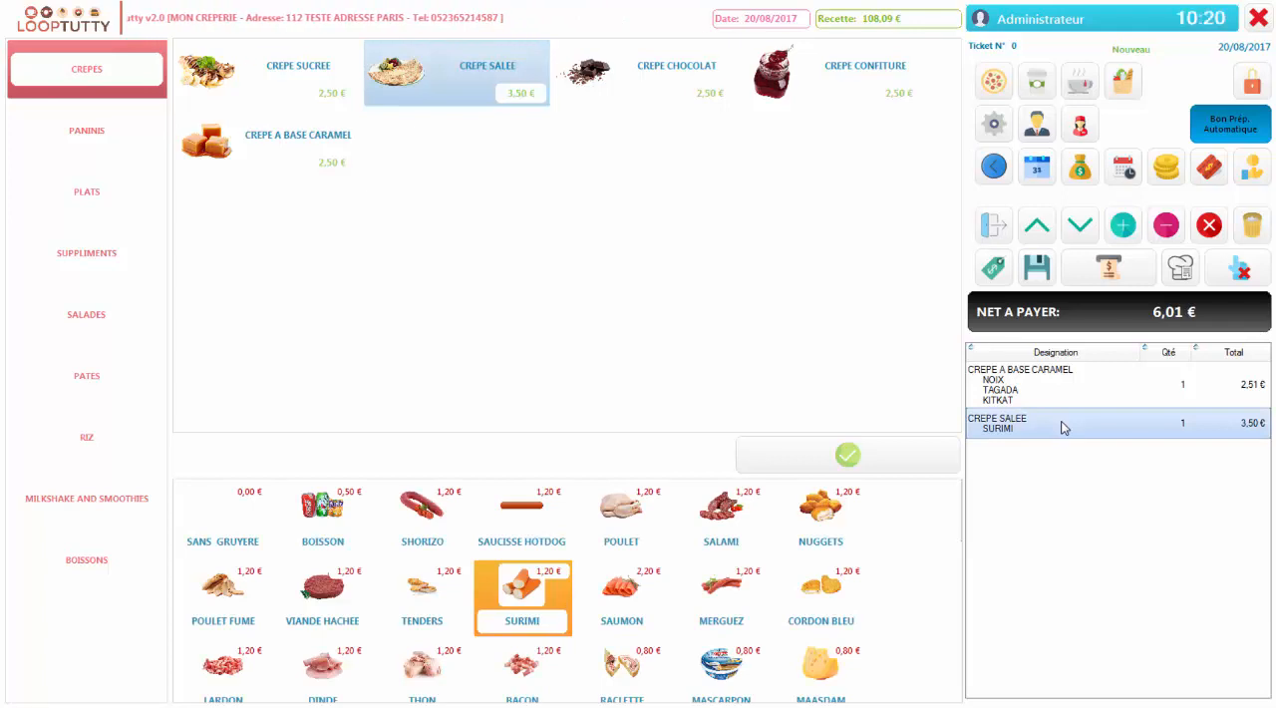
left_click(1123, 226)
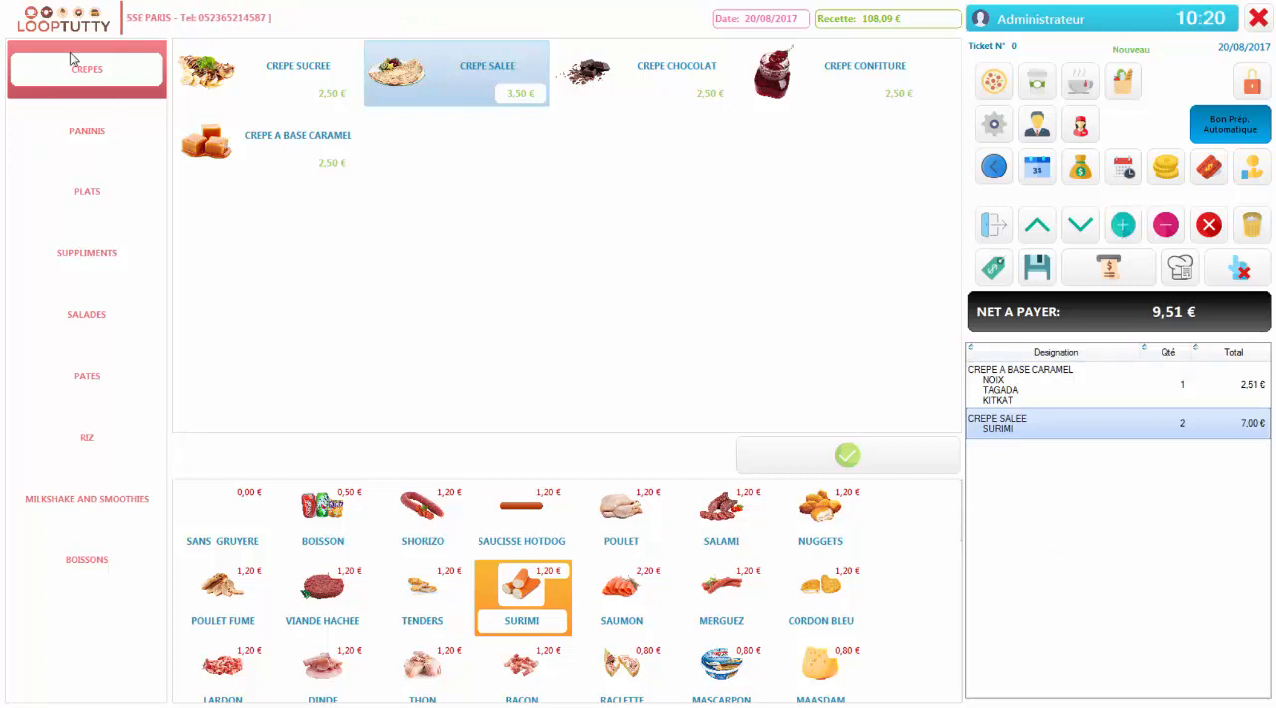
Add a PANINI SAUMON from the PANINIS category to the ticket and save the ticket
left_click(128, 140)
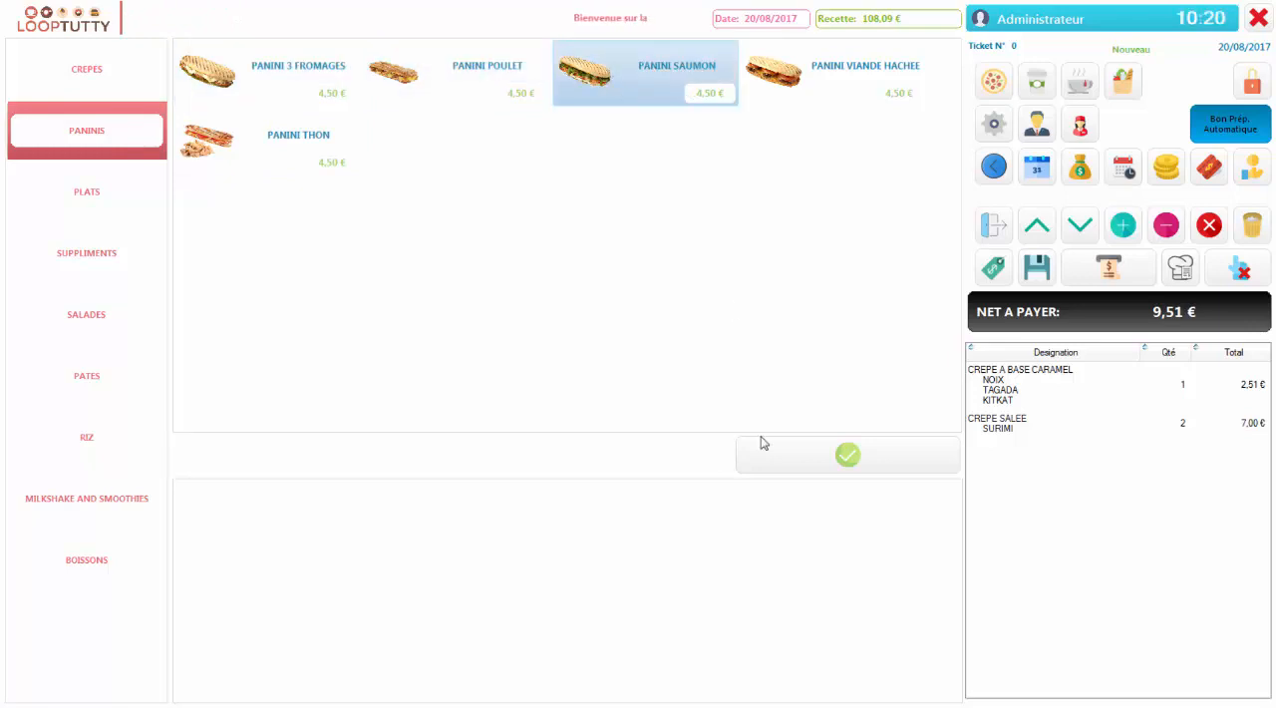
left_click(824, 465)
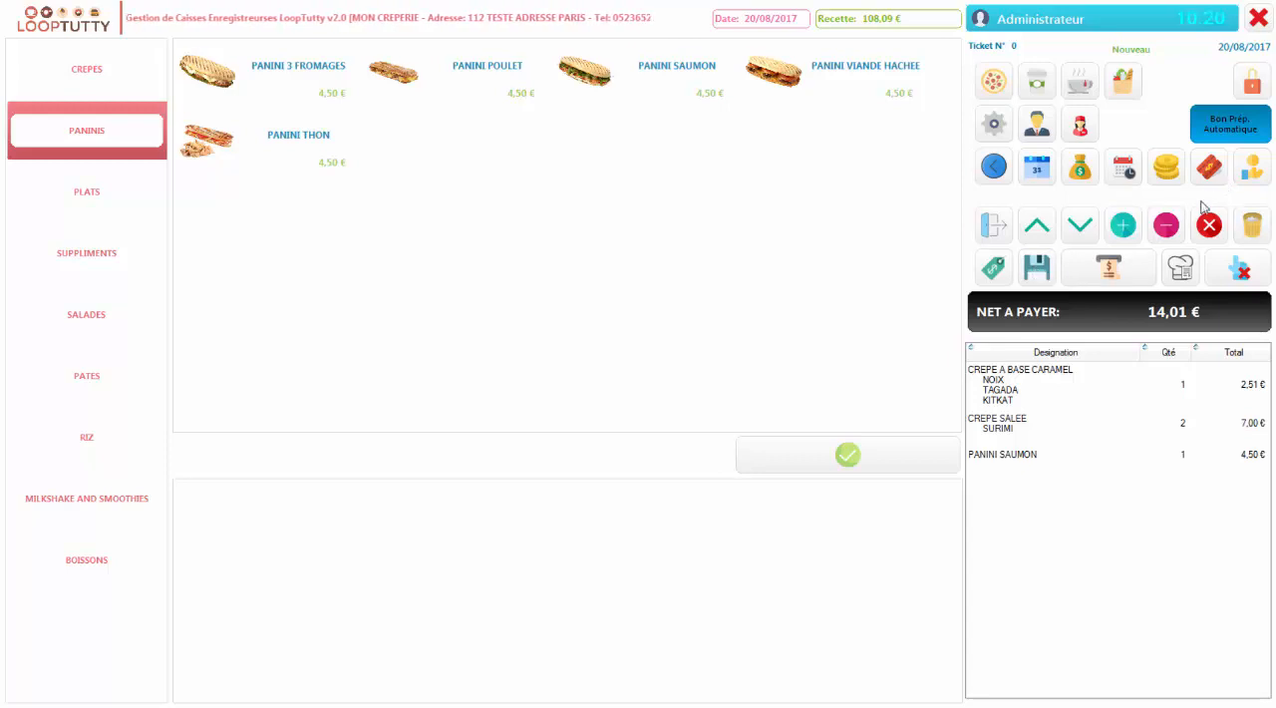
left_click(1044, 271)
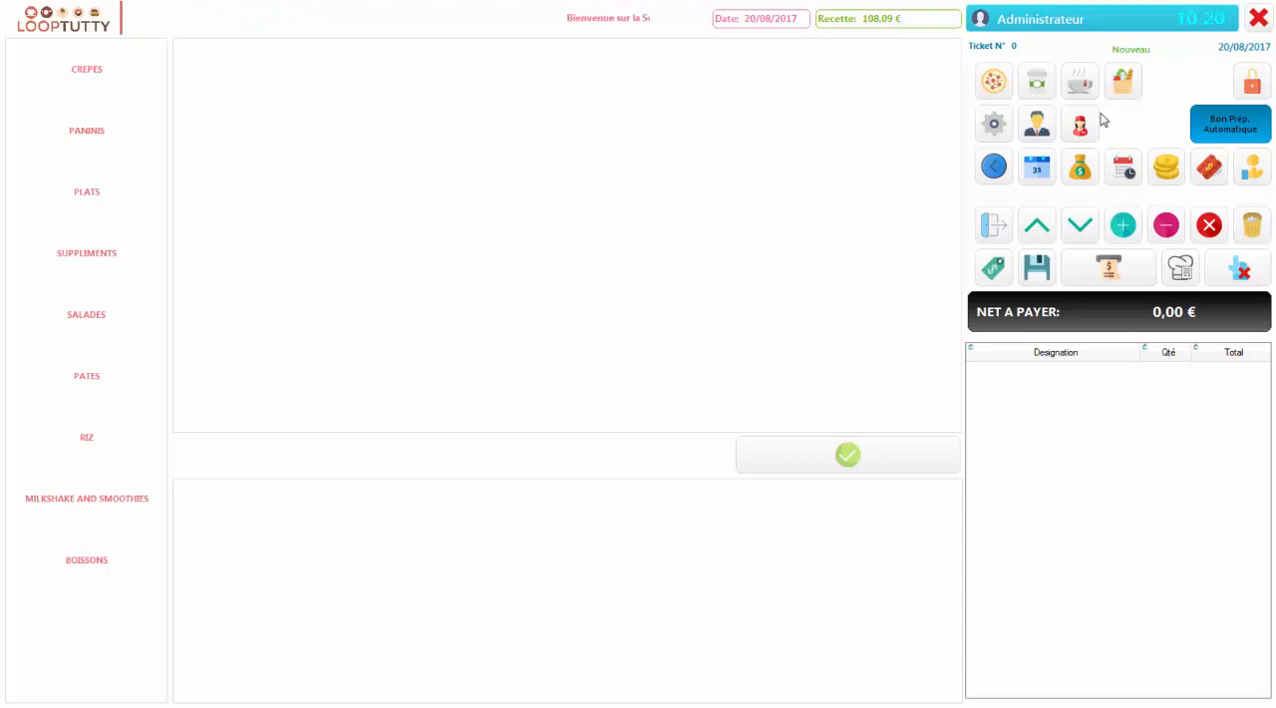
Recall the last saved ticket, add a RACLETTE from the PLATS category and save the modified ticket
left_click(993, 172)
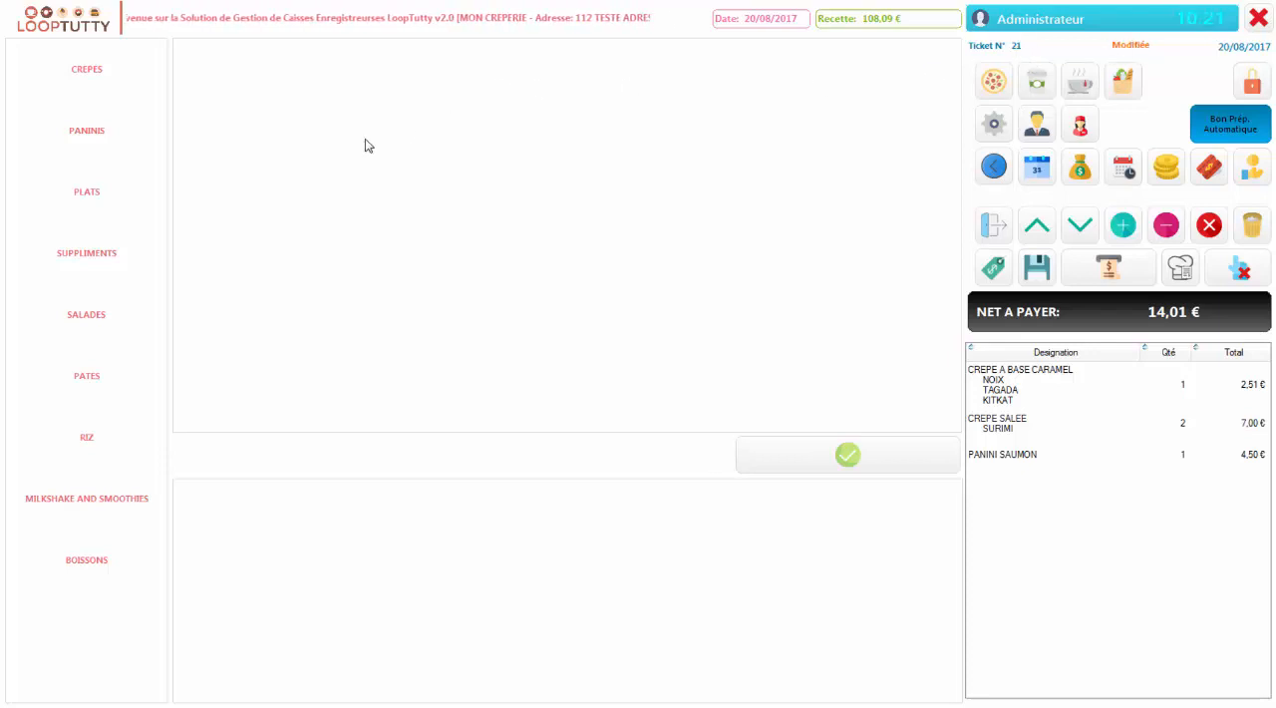
left_click(122, 200)
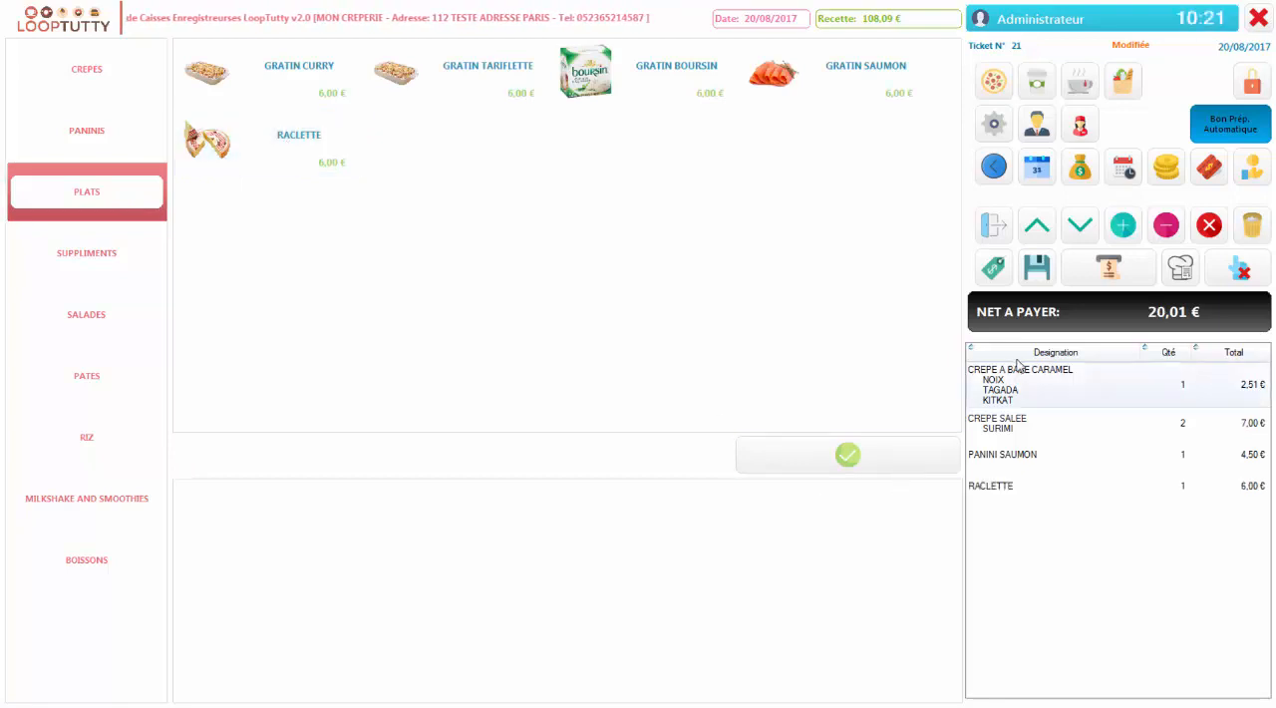
left_click(1042, 280)
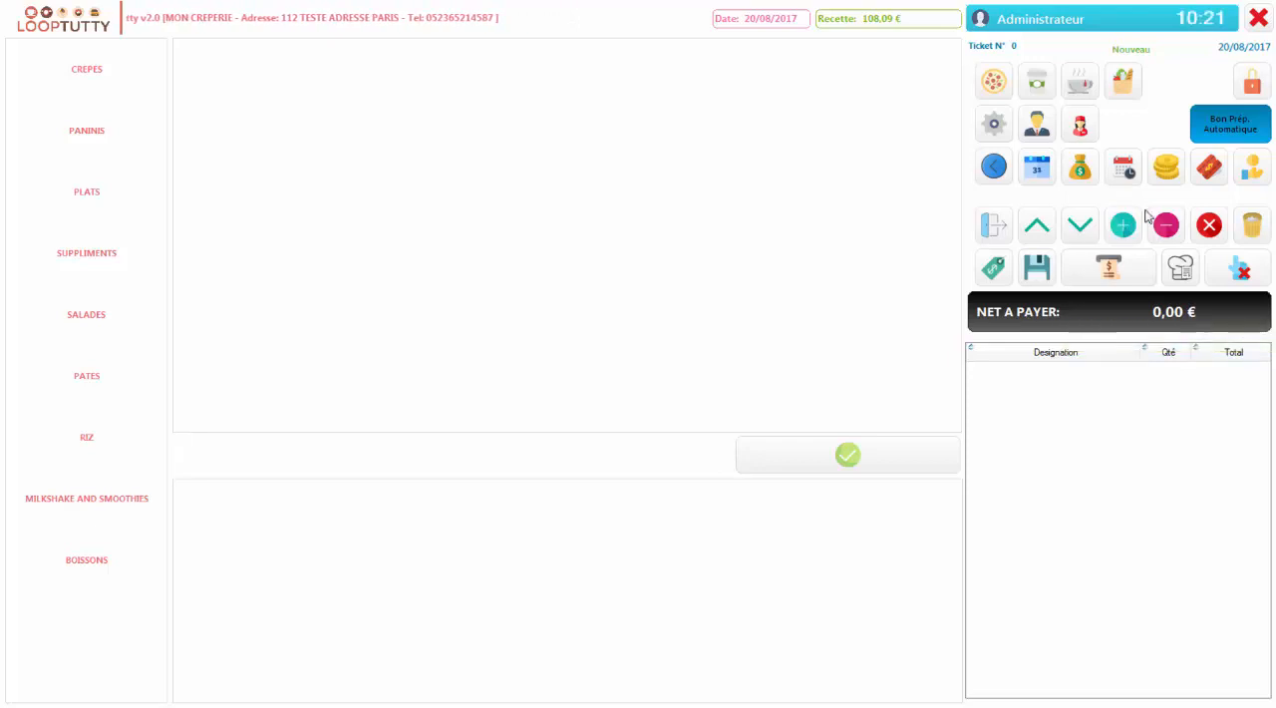
Look through the list of the day's tickets and close it
left_click(1209, 169)
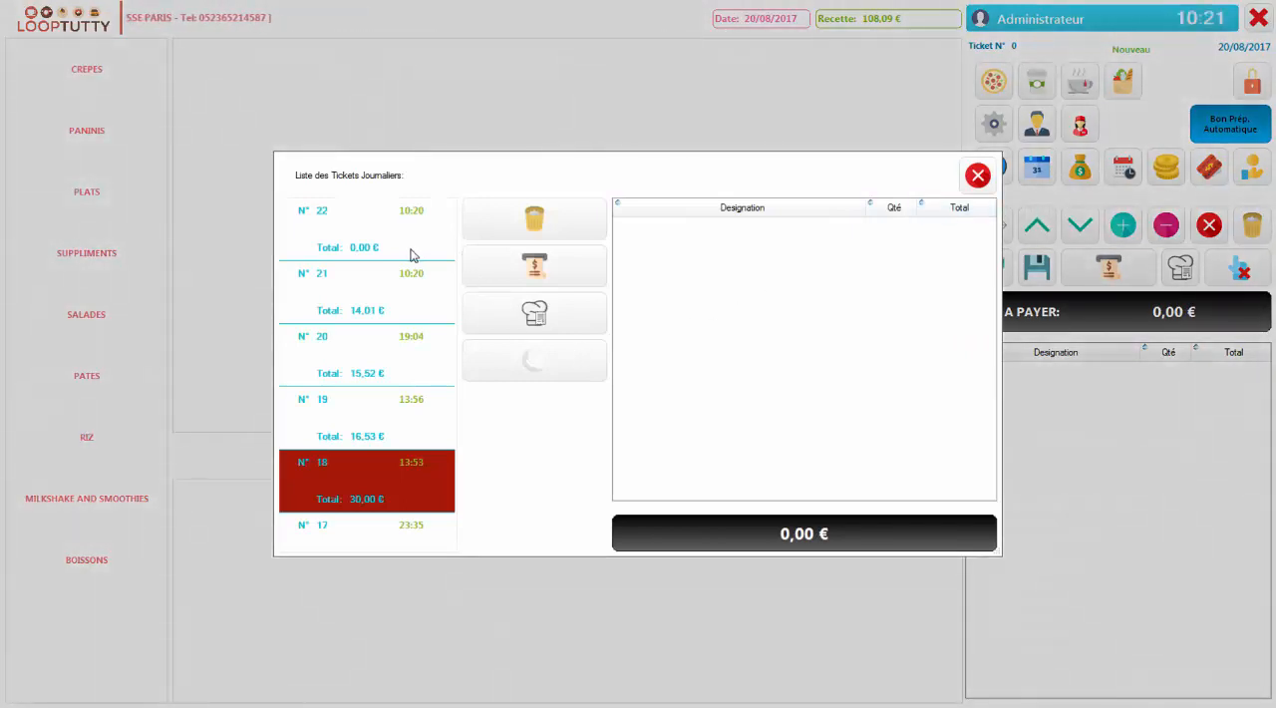
left_click_drag(388, 369, 408, 256)
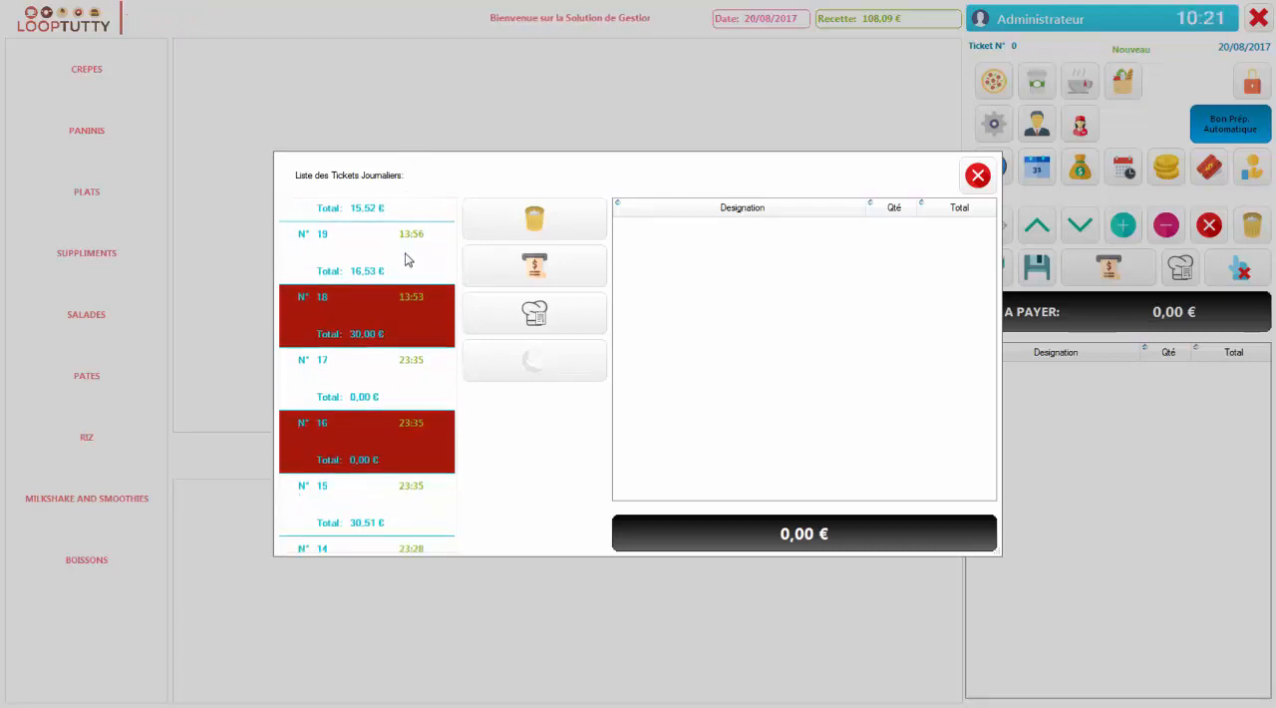
left_click_drag(353, 433, 364, 558)
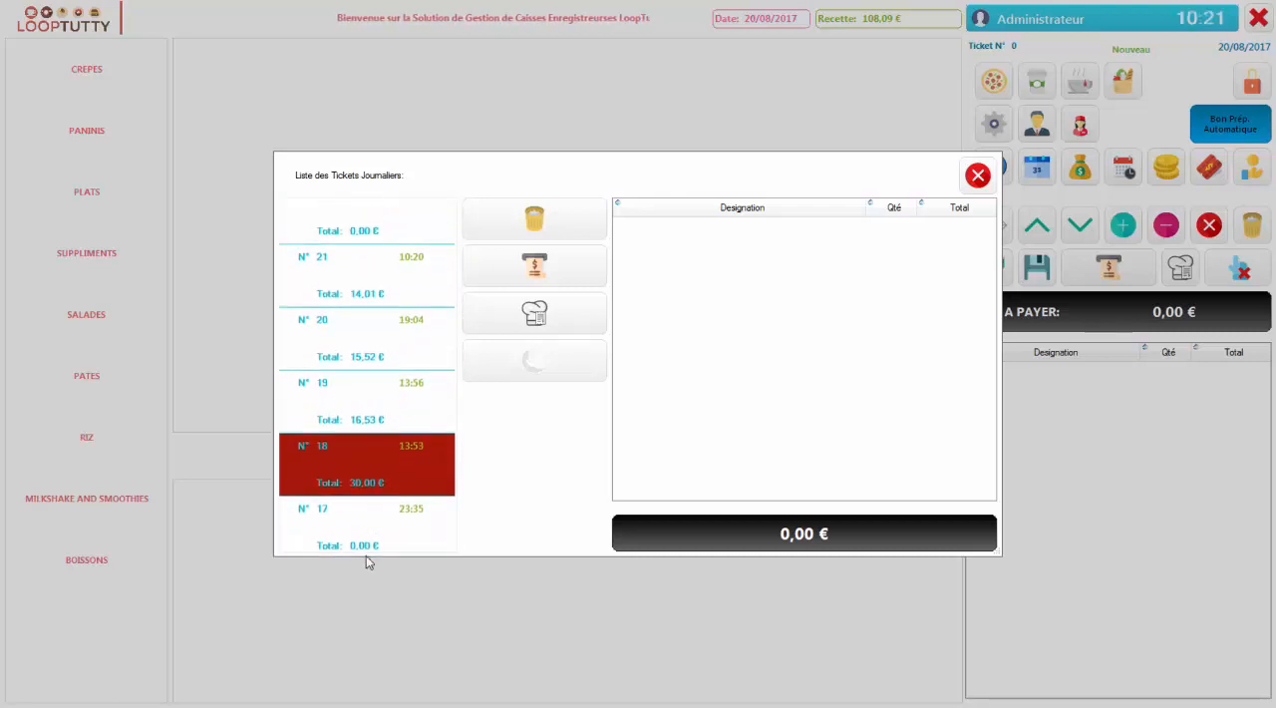
left_click_drag(422, 325, 389, 397)
left_click(978, 176)
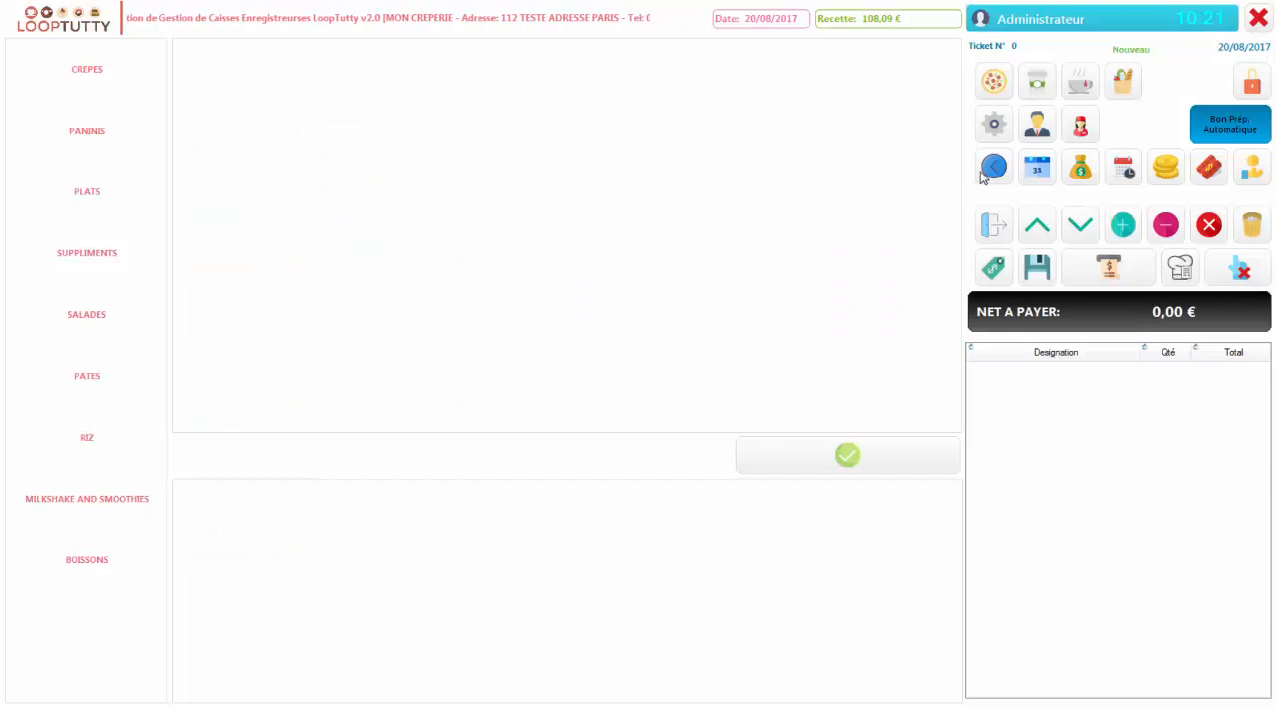
Review the daily revenue report for 20/08/2017 through to its last ticket and close it
left_click(1126, 176)
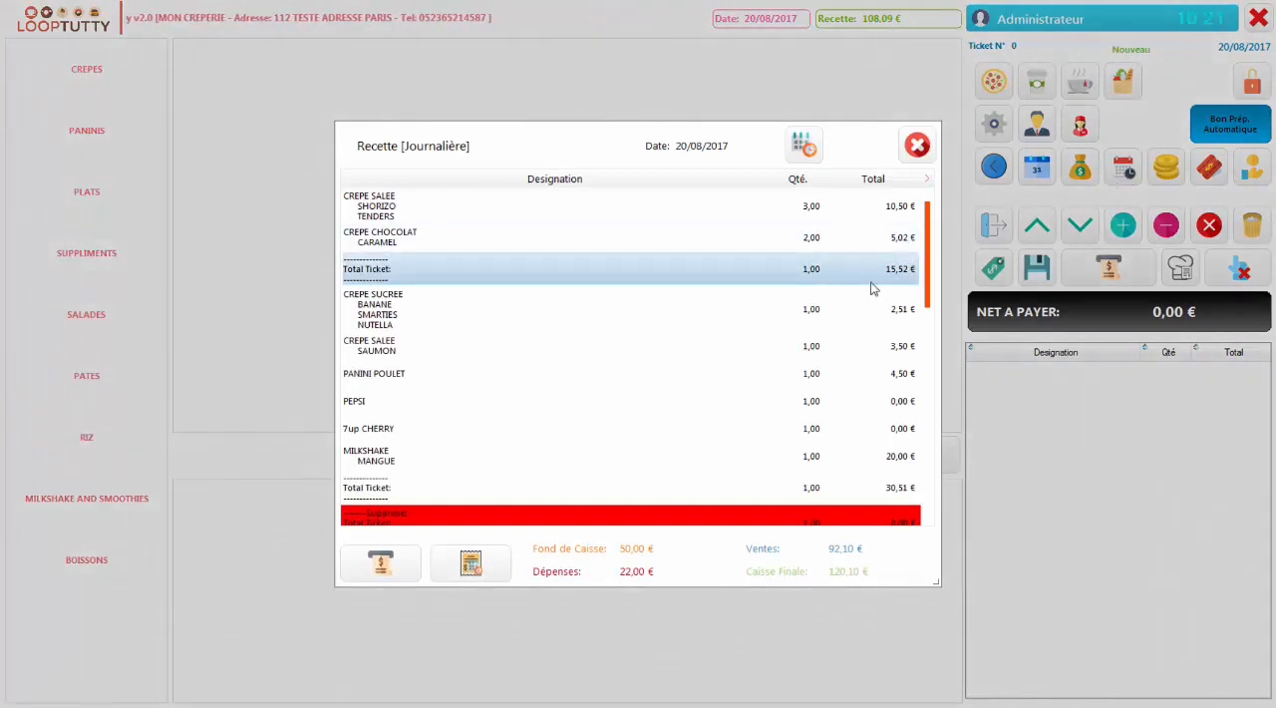
left_click_drag(927, 242, 909, 462)
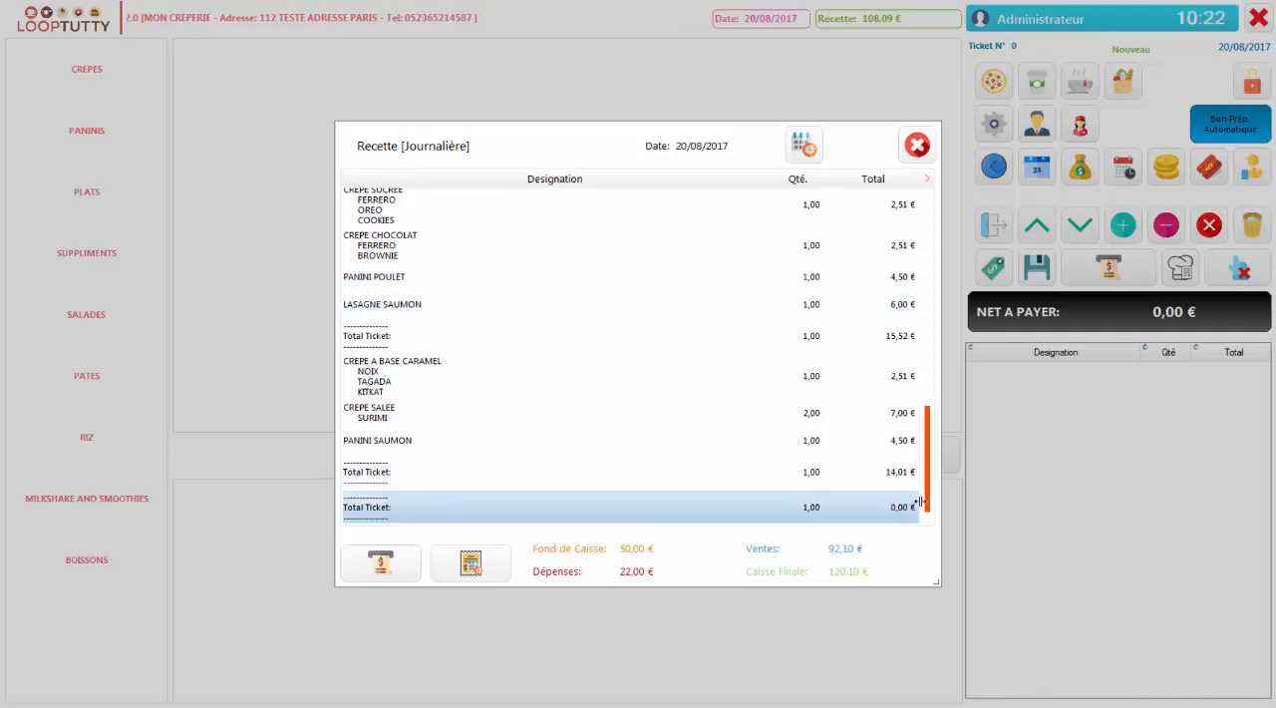
mouse_move(926, 498)
left_mouse_down()
mouse_move(942, 267)
mouse_move(933, 510)
left_mouse_up()
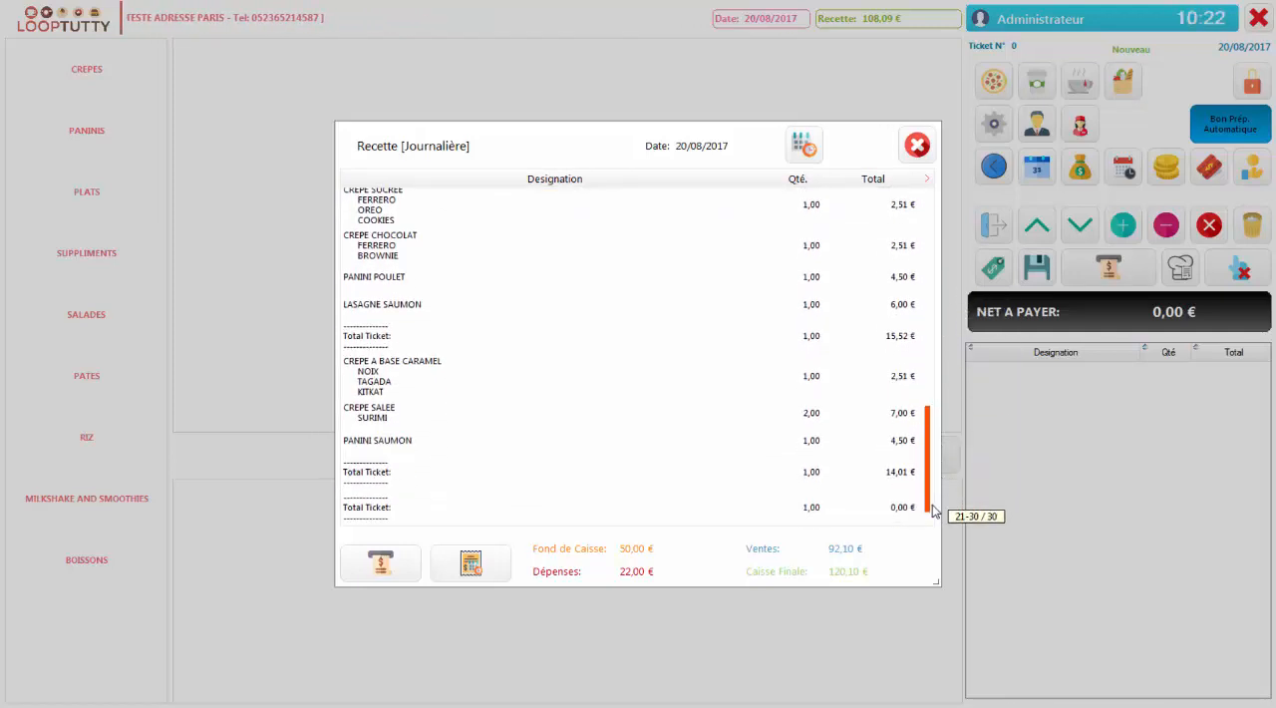
left_click(917, 146)
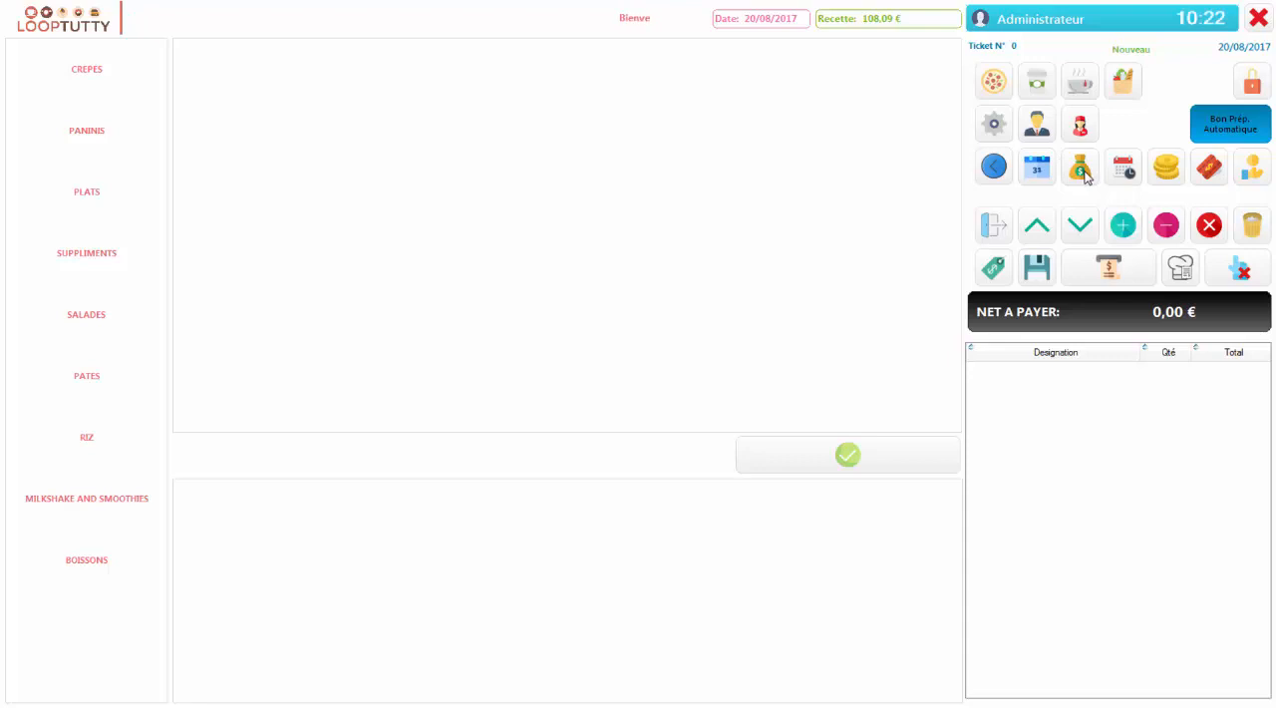
Start an expense entry dated 20/08/2017 with an amount of 15 €
left_click(1166, 170)
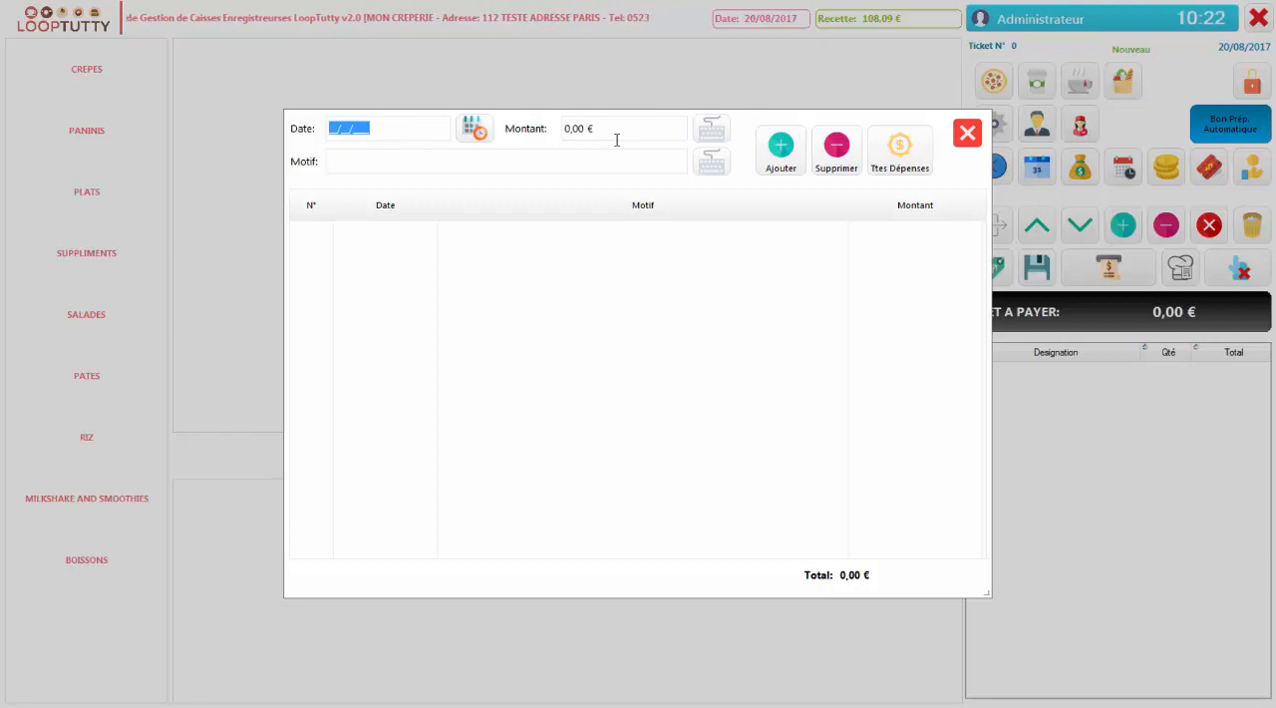
left_click(476, 129)
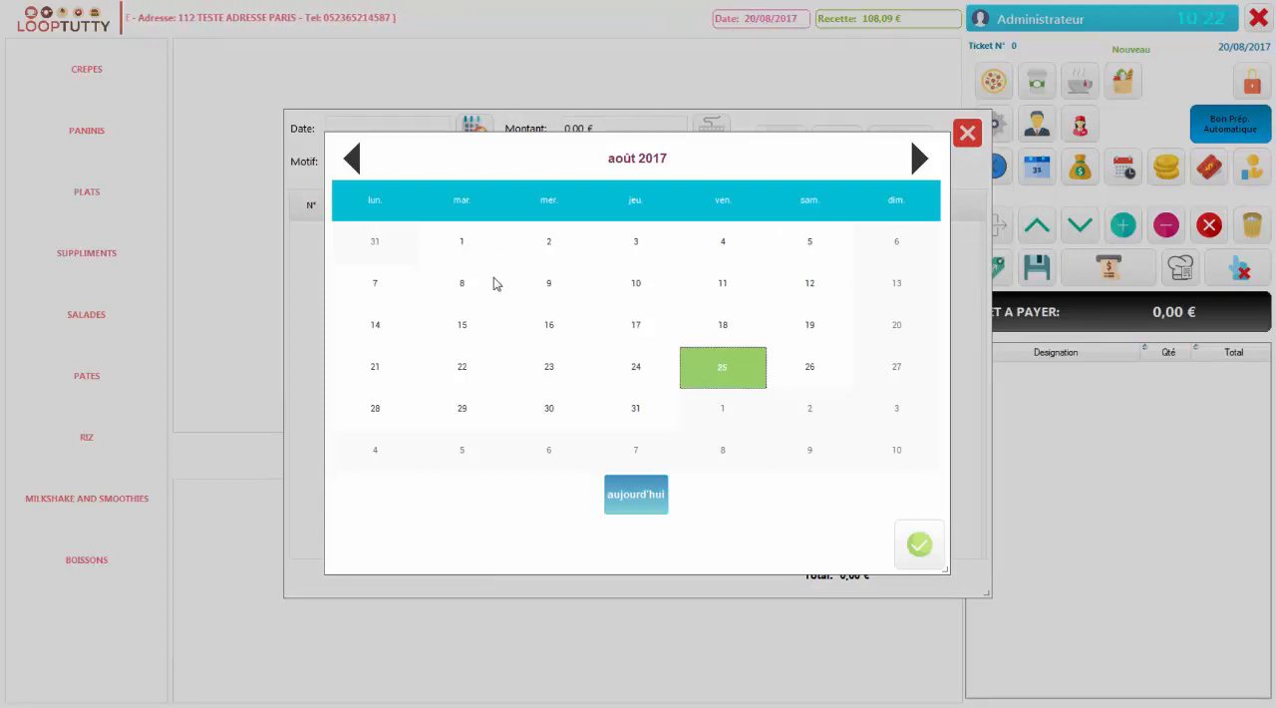
left_click(911, 341)
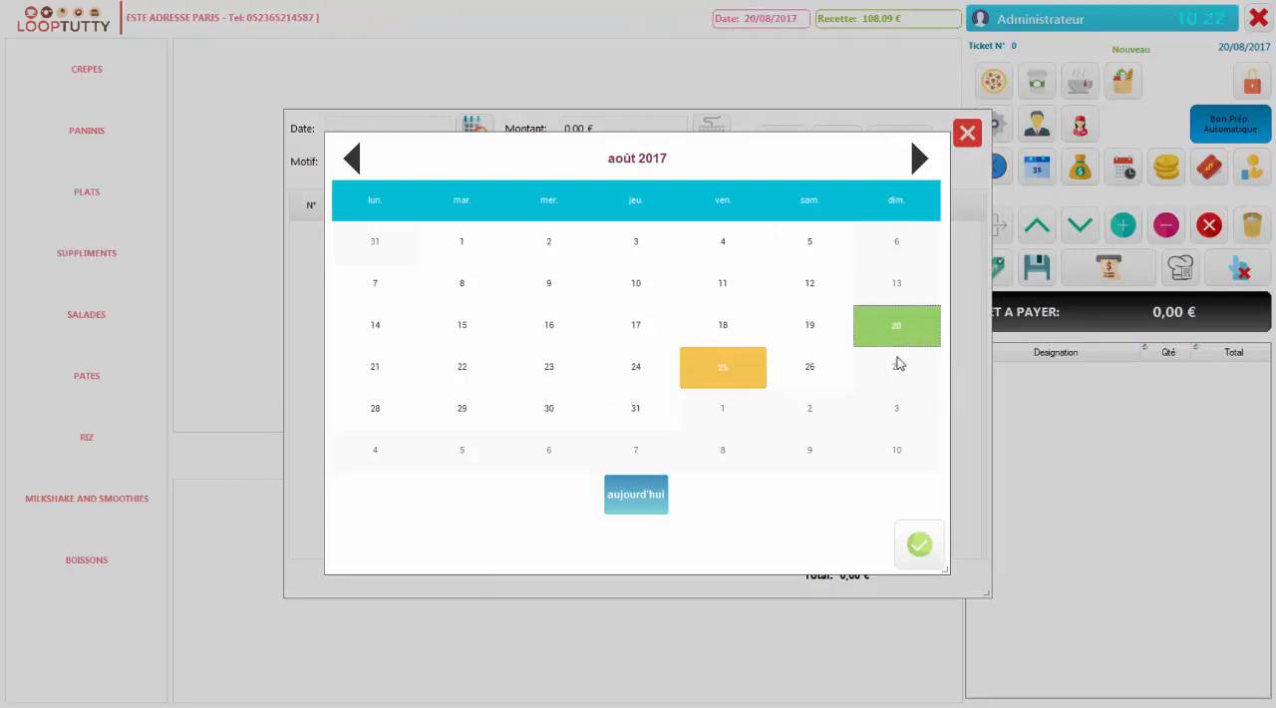
left_click(920, 545)
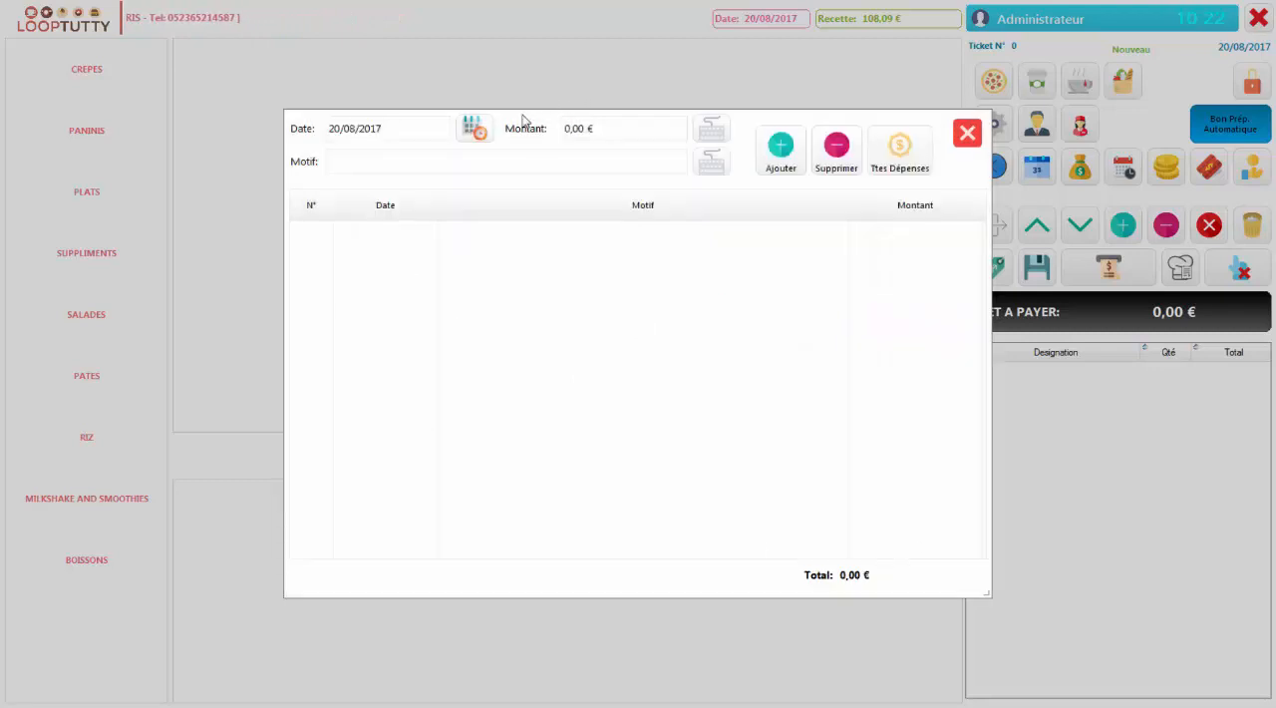
left_click(712, 128)
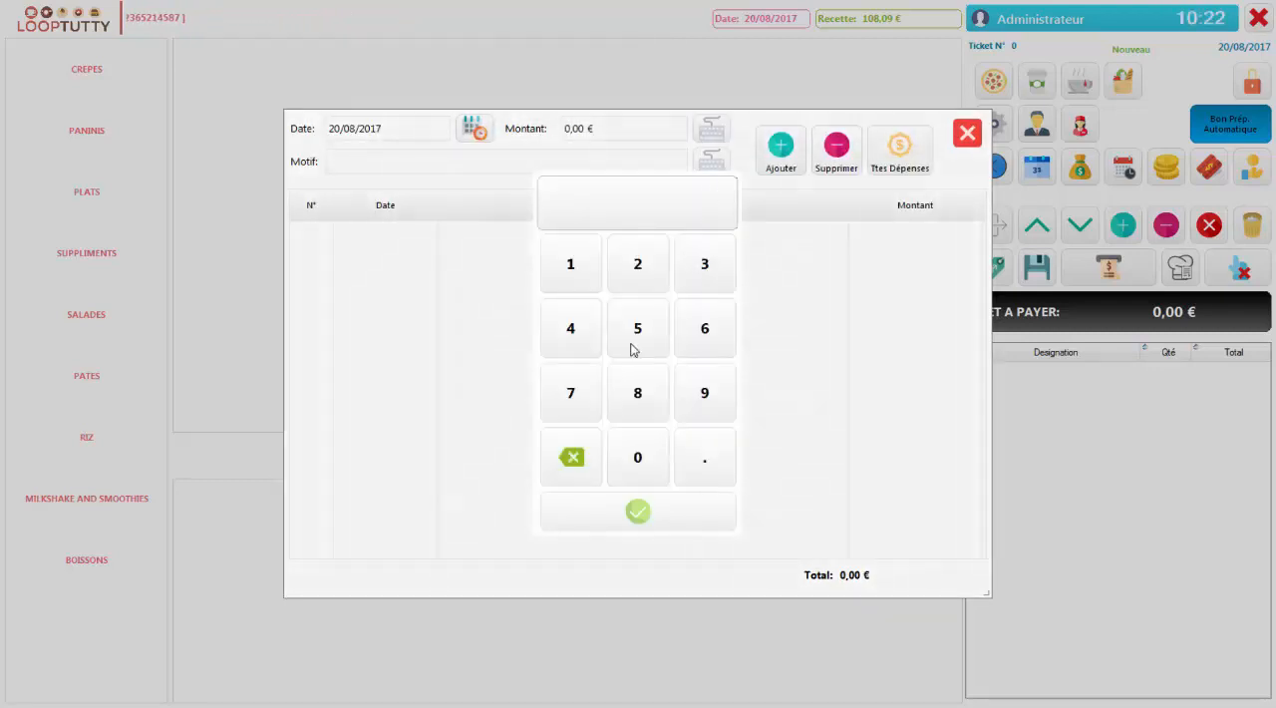
left_click(577, 267)
left_click(629, 345)
left_click(674, 515)
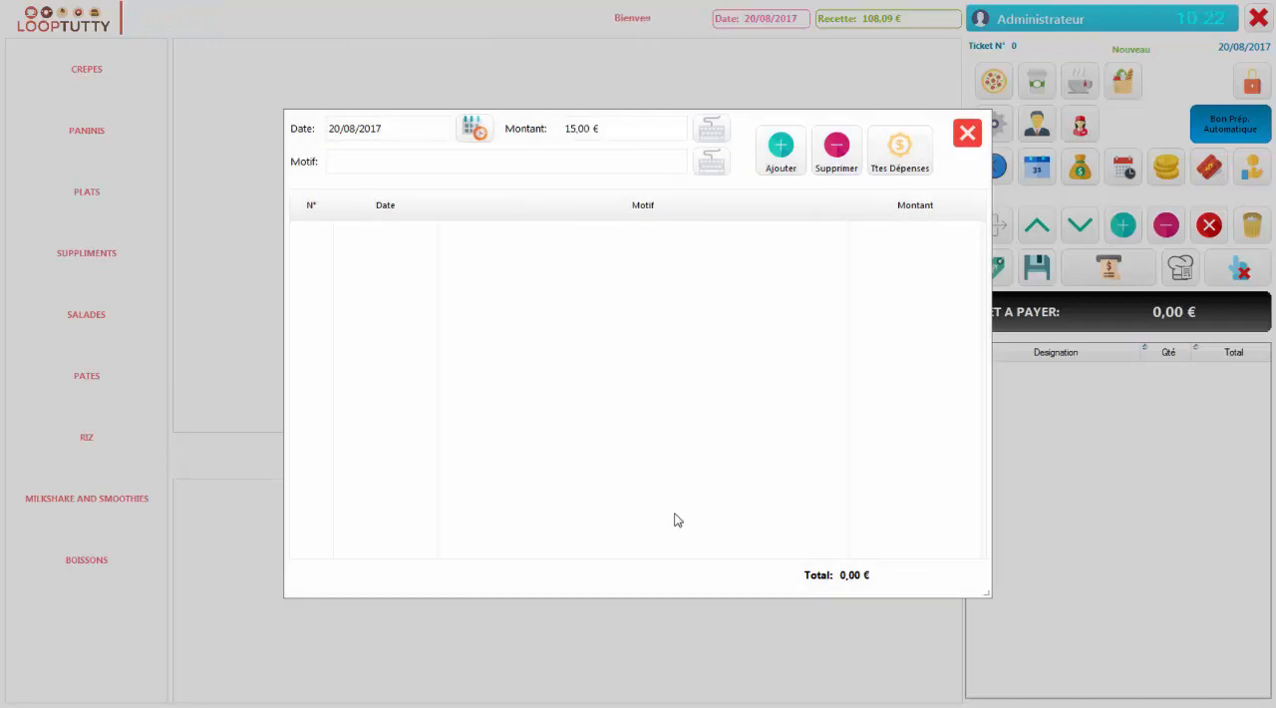
Enter ACHAT DIVERS as the expense's reason and add the expense
left_click(714, 162)
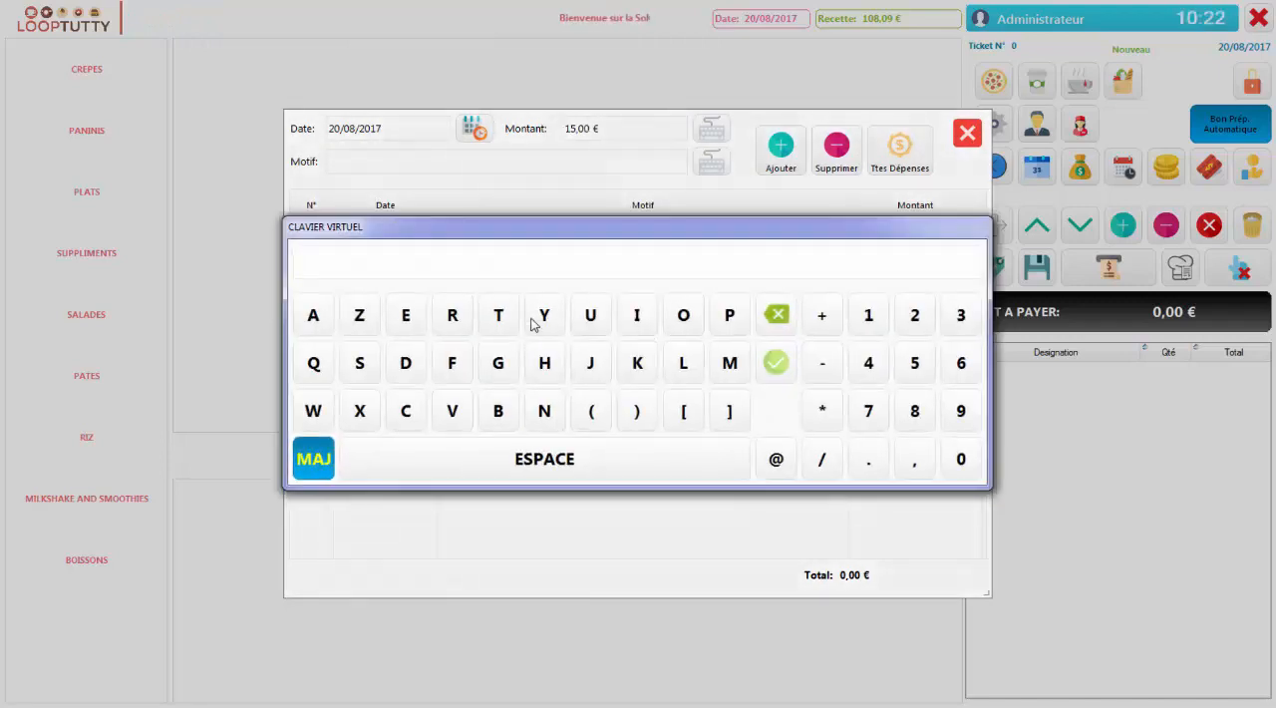
left_click(315, 319)
left_click(418, 416)
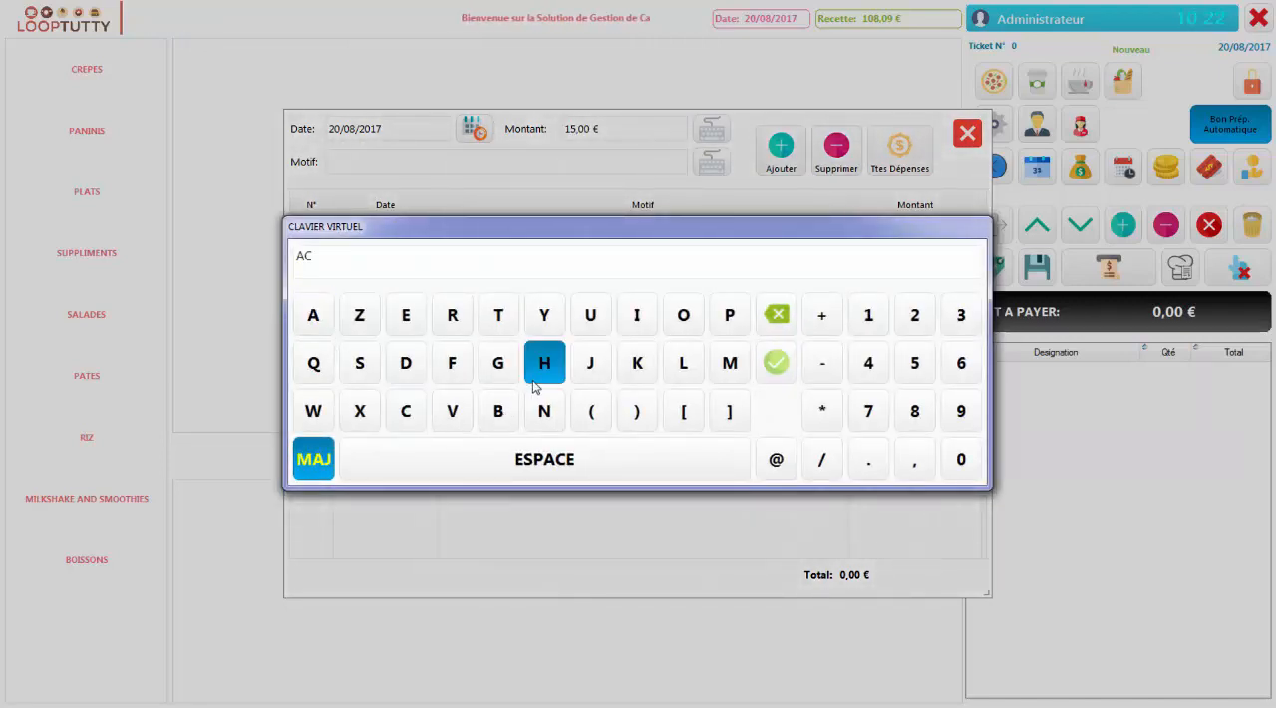
left_click(539, 374)
left_click(309, 329)
left_click(503, 324)
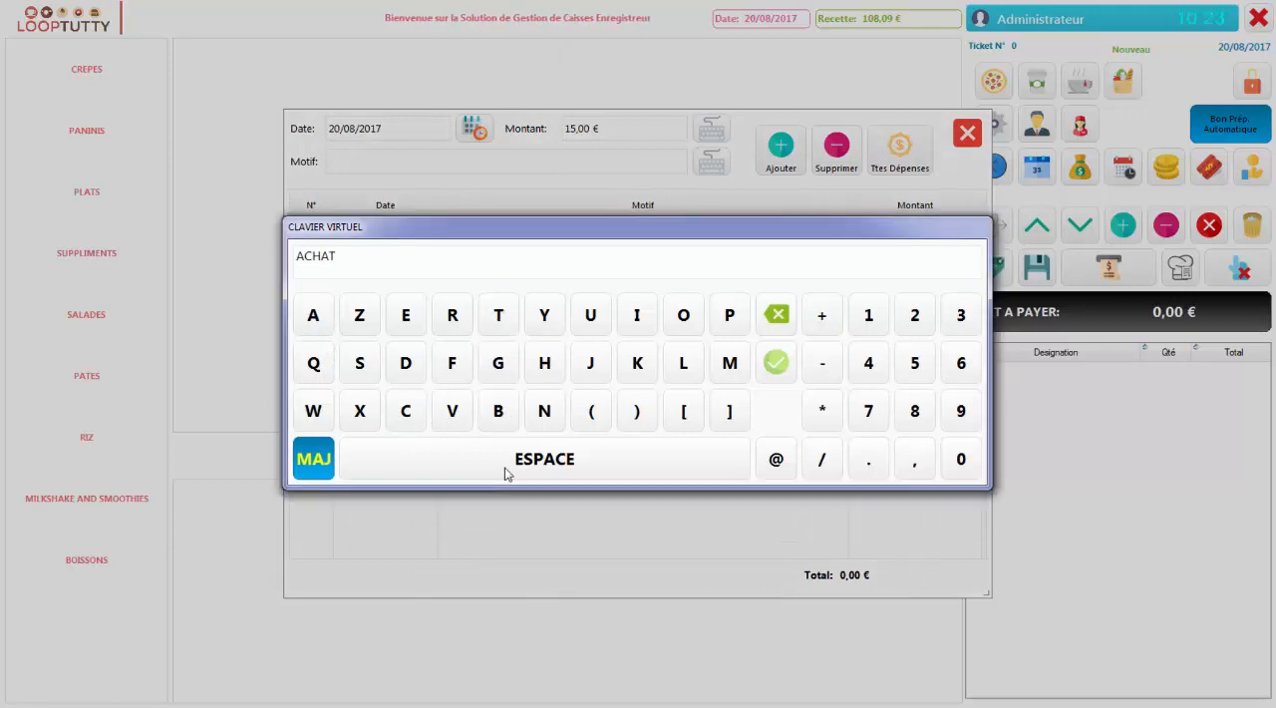
left_click(504, 474)
left_click(419, 369)
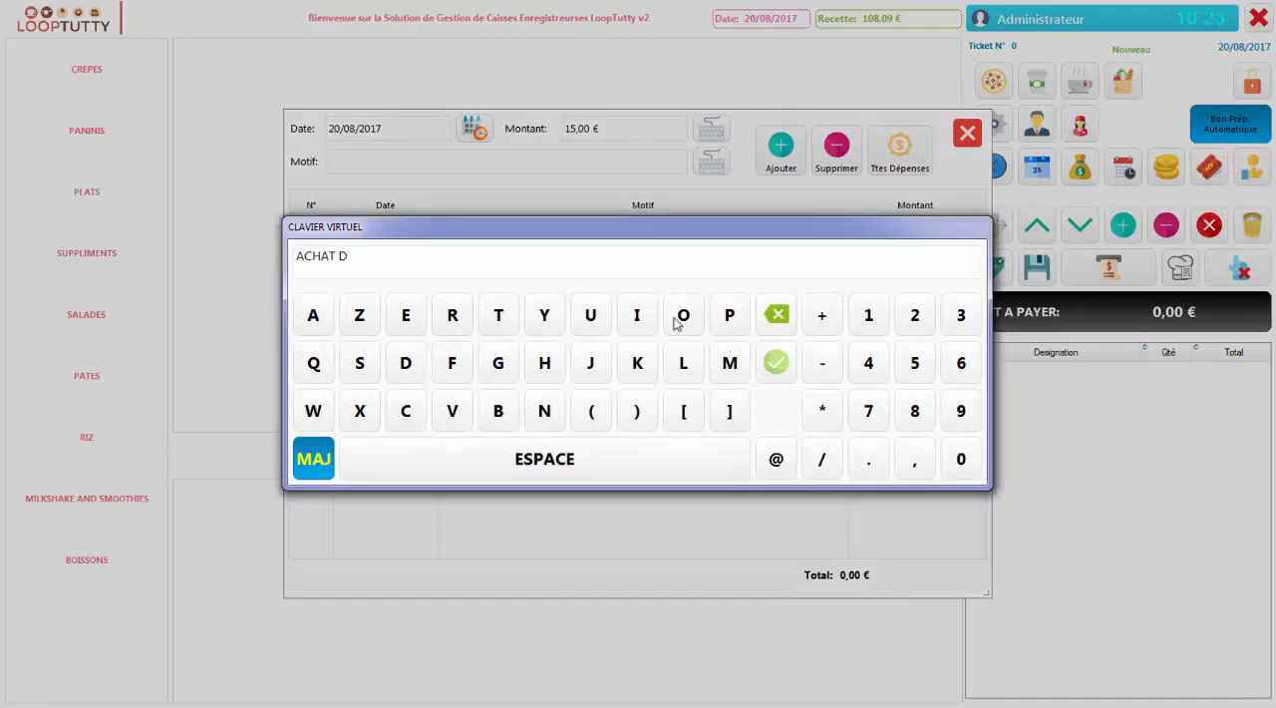
left_click(633, 317)
left_click(453, 412)
left_click(409, 317)
left_click(451, 315)
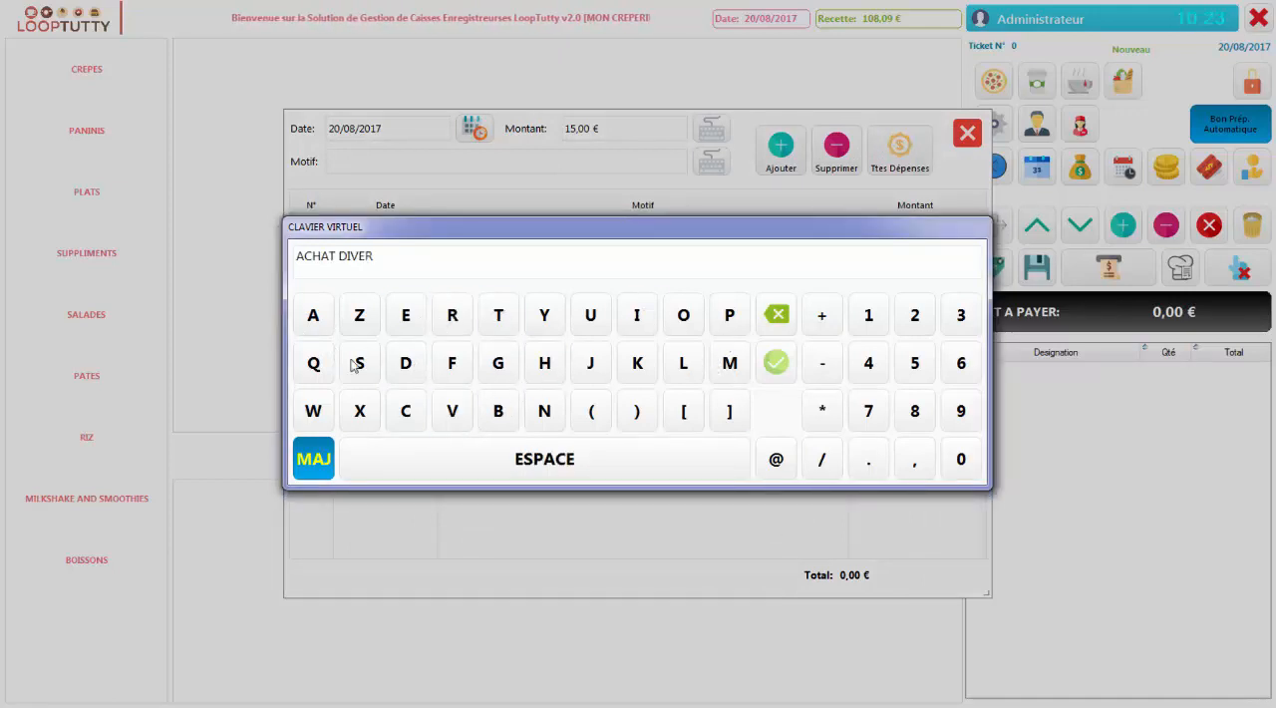
left_click(357, 364)
left_click(774, 362)
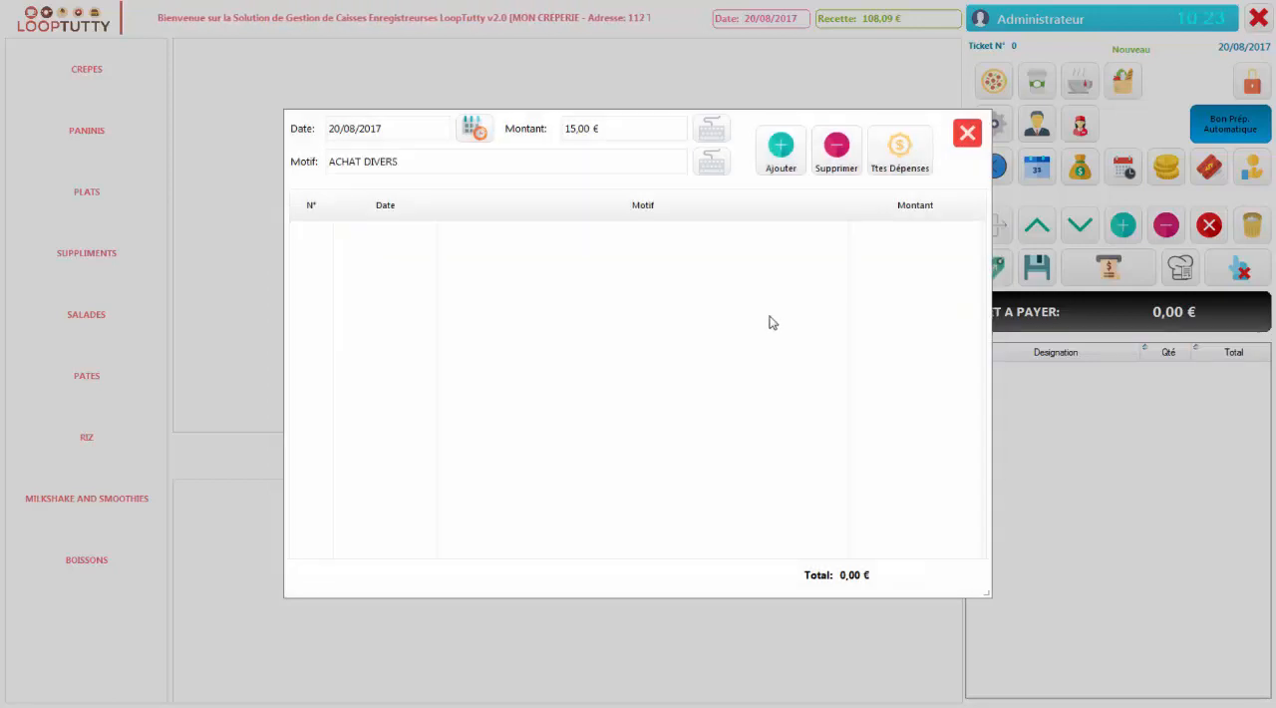
left_click(781, 162)
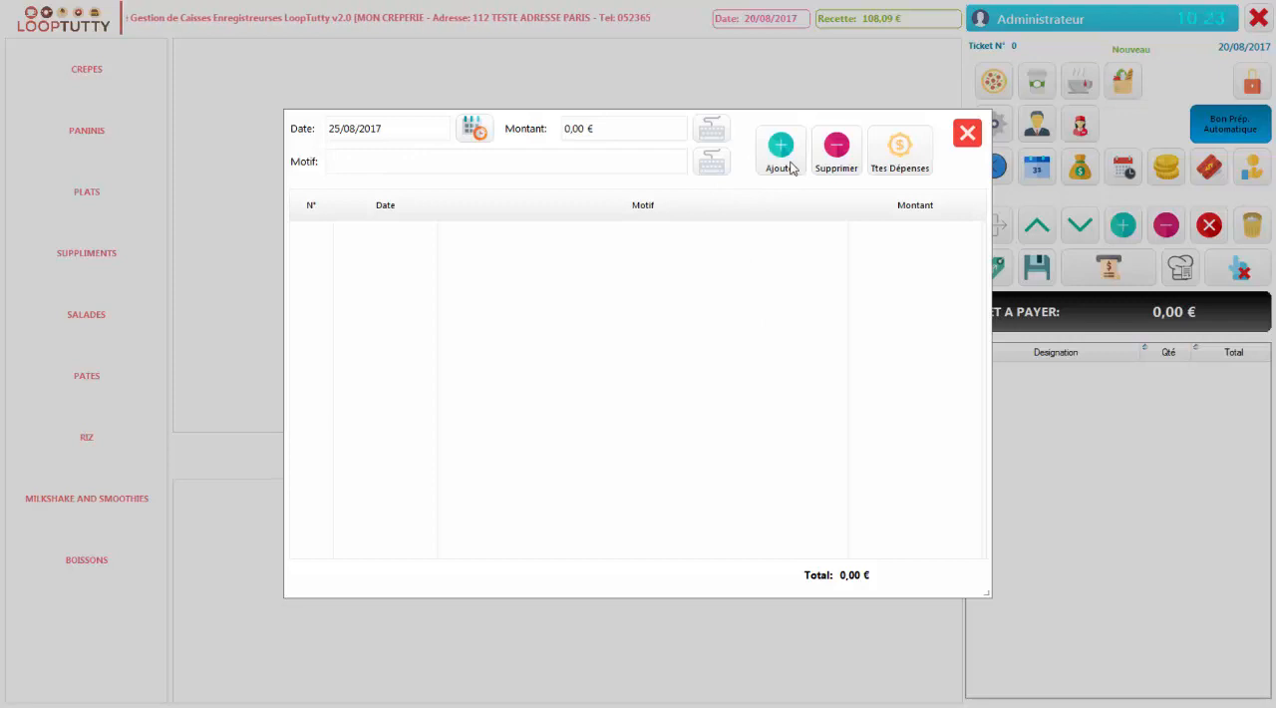
Show all recorded expenses and close the expenses window
left_click(900, 149)
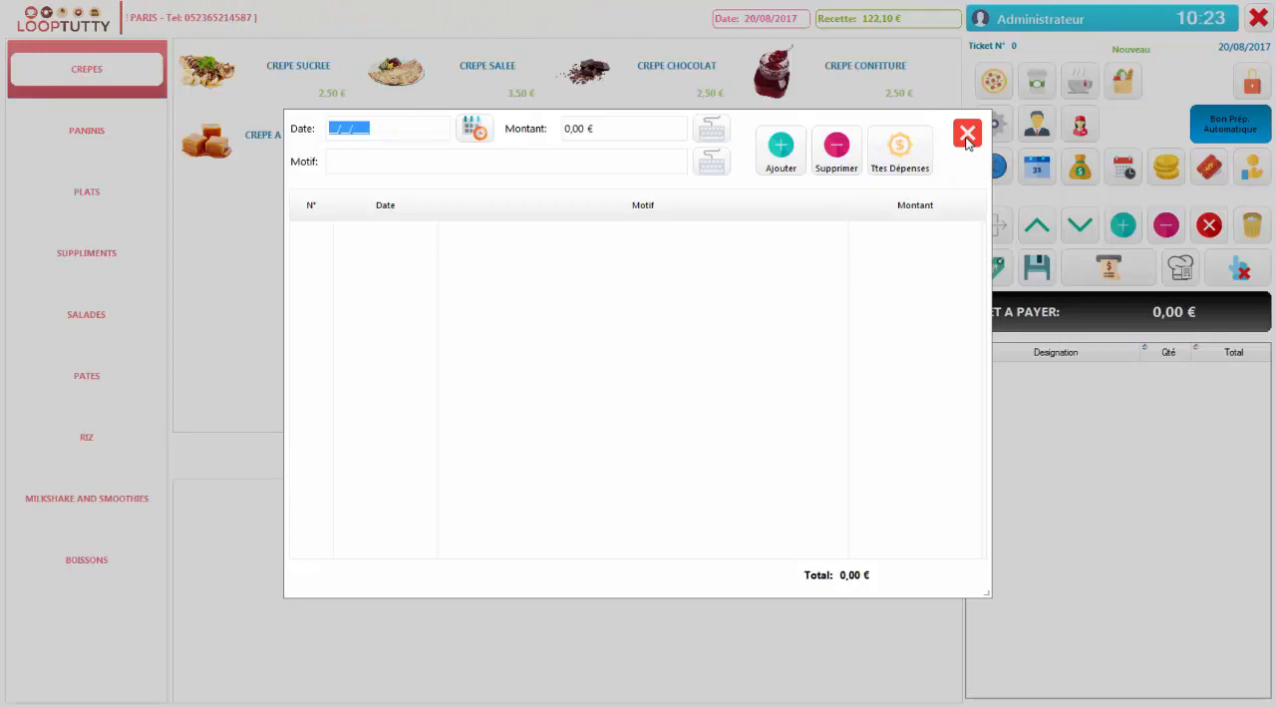
left_click(965, 141)
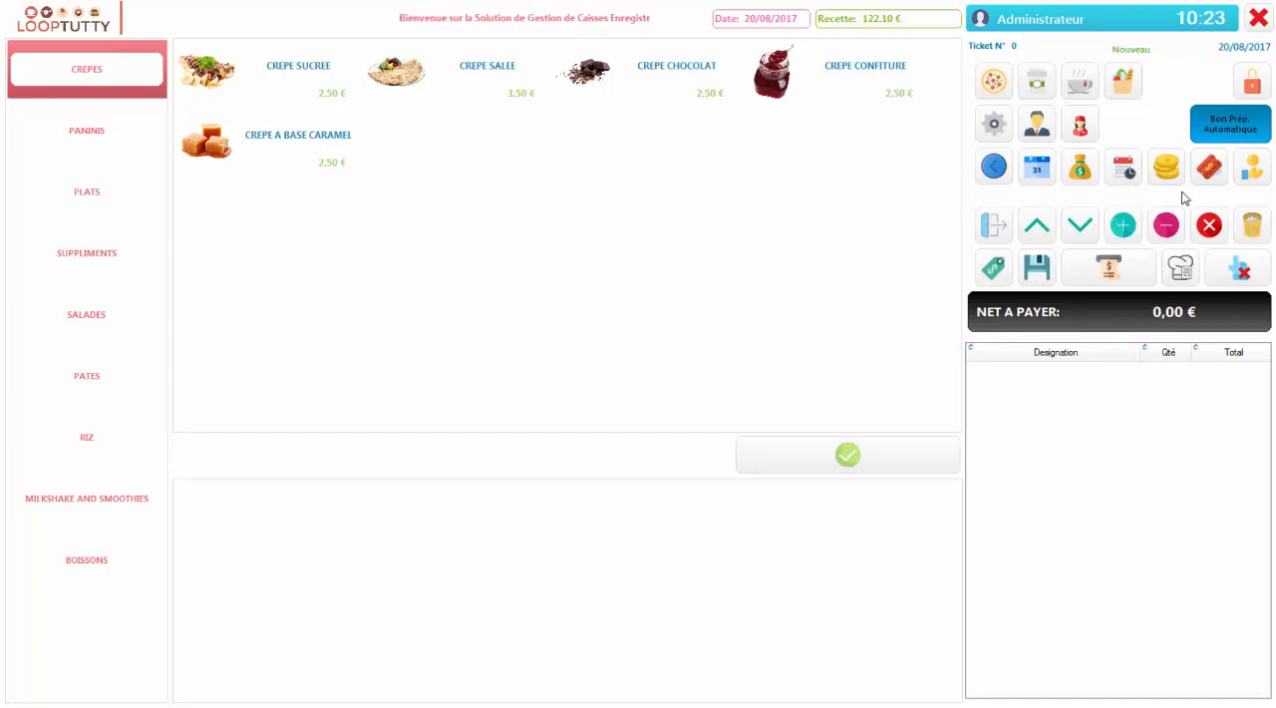
Set the day's cash float (Fond de Caisse) to 70 € and validate it
left_click(1255, 176)
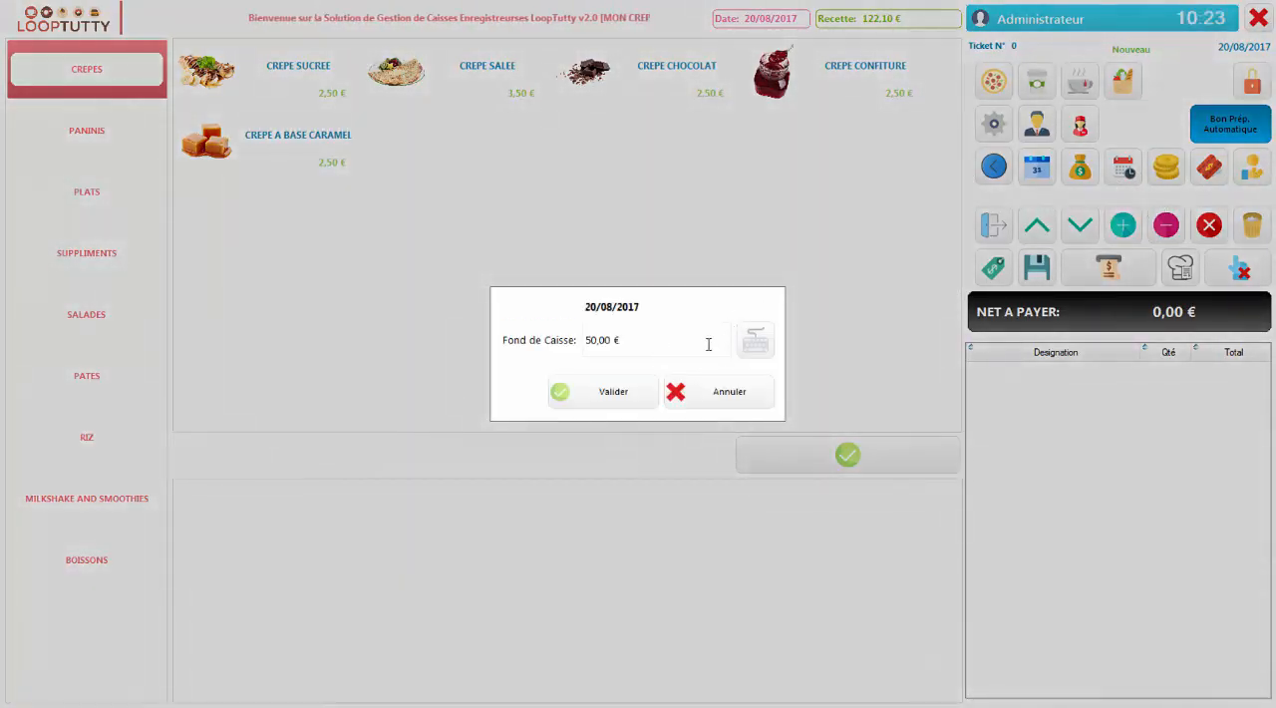
left_click(755, 342)
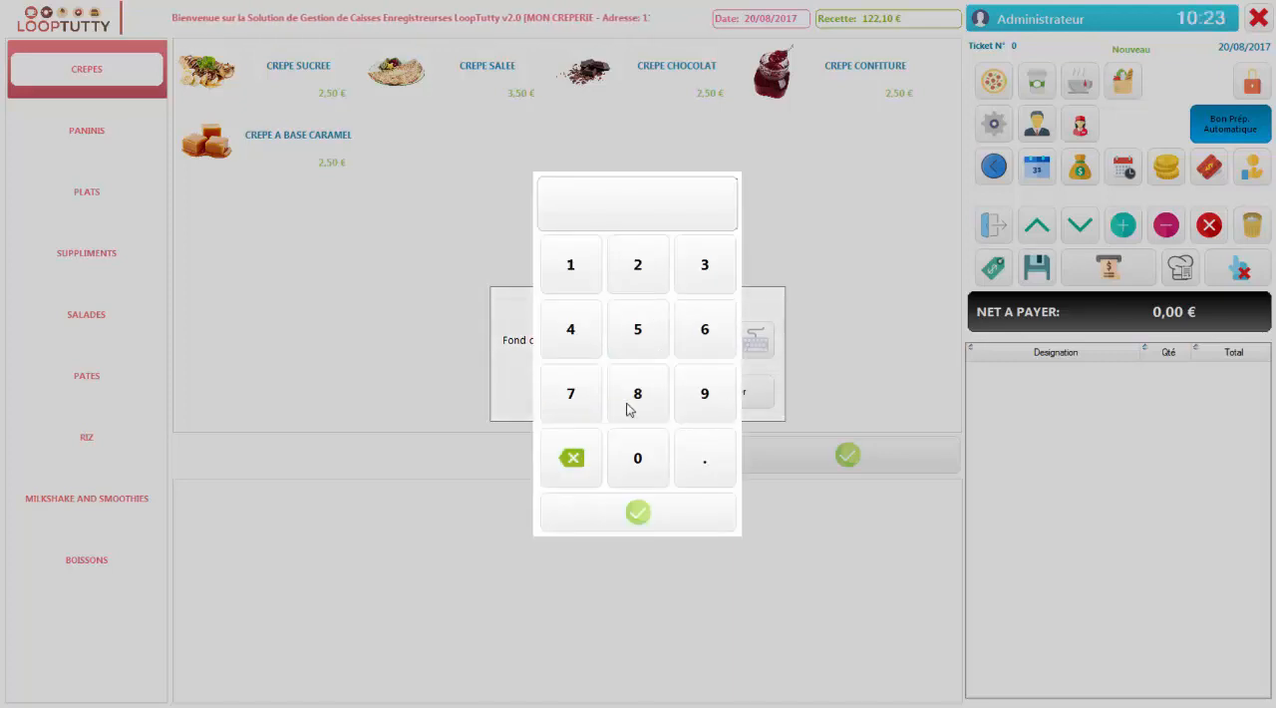
left_click(573, 401)
left_click(643, 461)
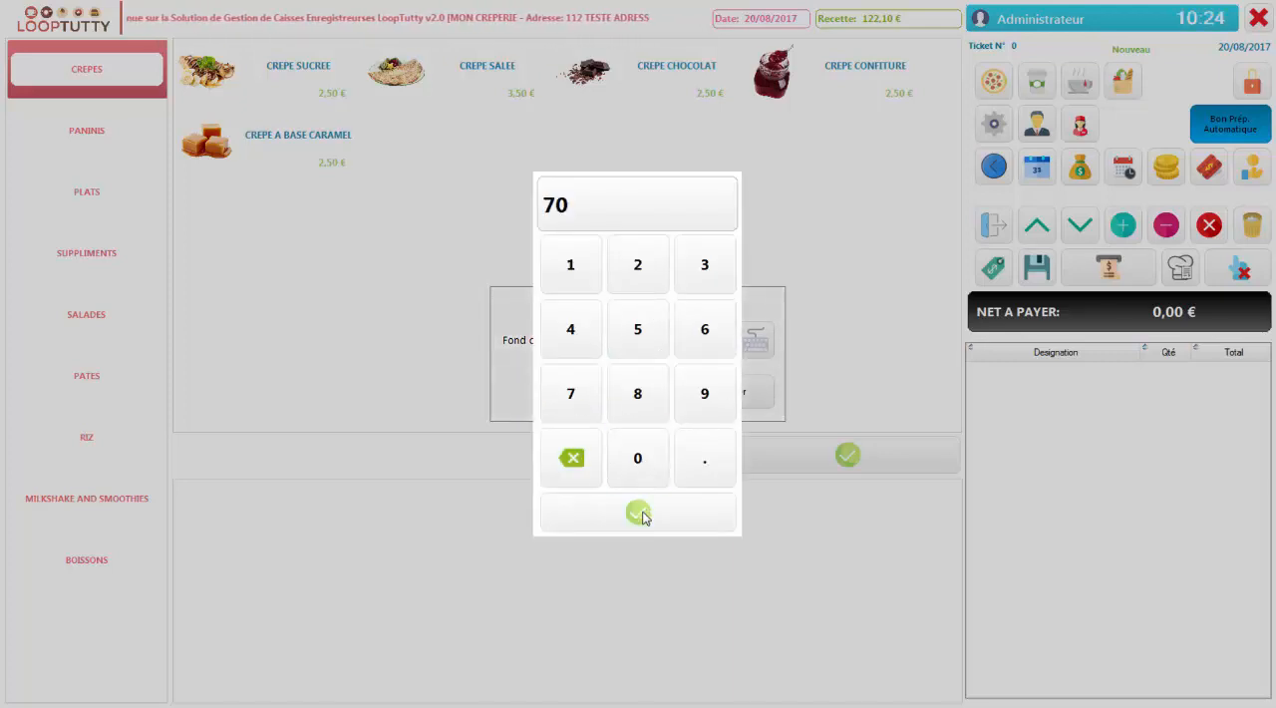
left_click(638, 513)
left_click(626, 395)
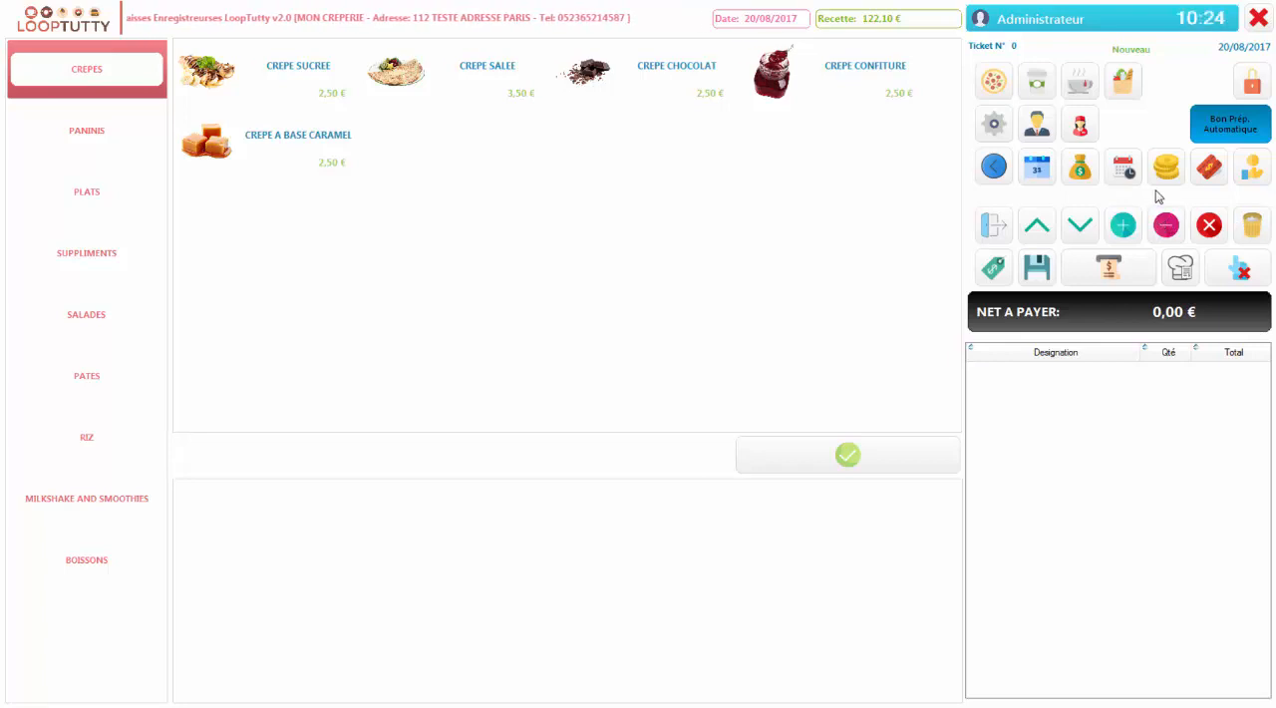
Review the revenue and expenses report from 01/08/2017 to 31/08/2017 and close it
left_click(1038, 171)
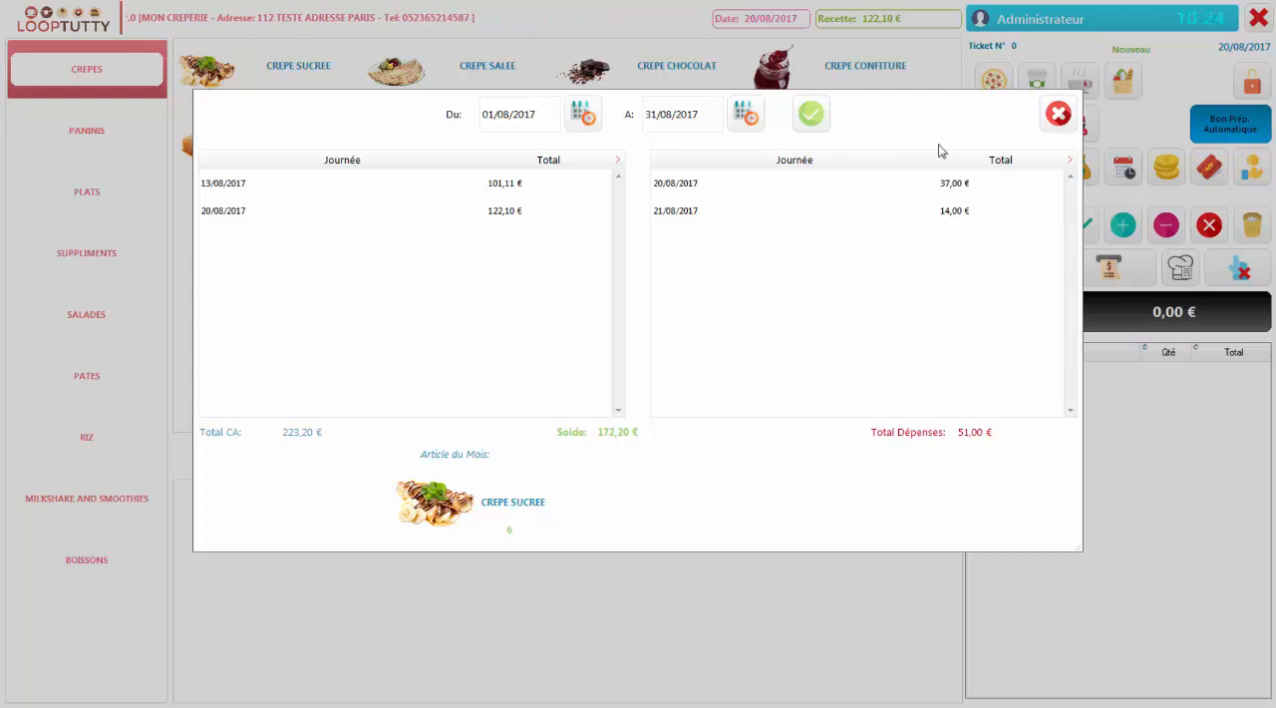
left_click(1057, 115)
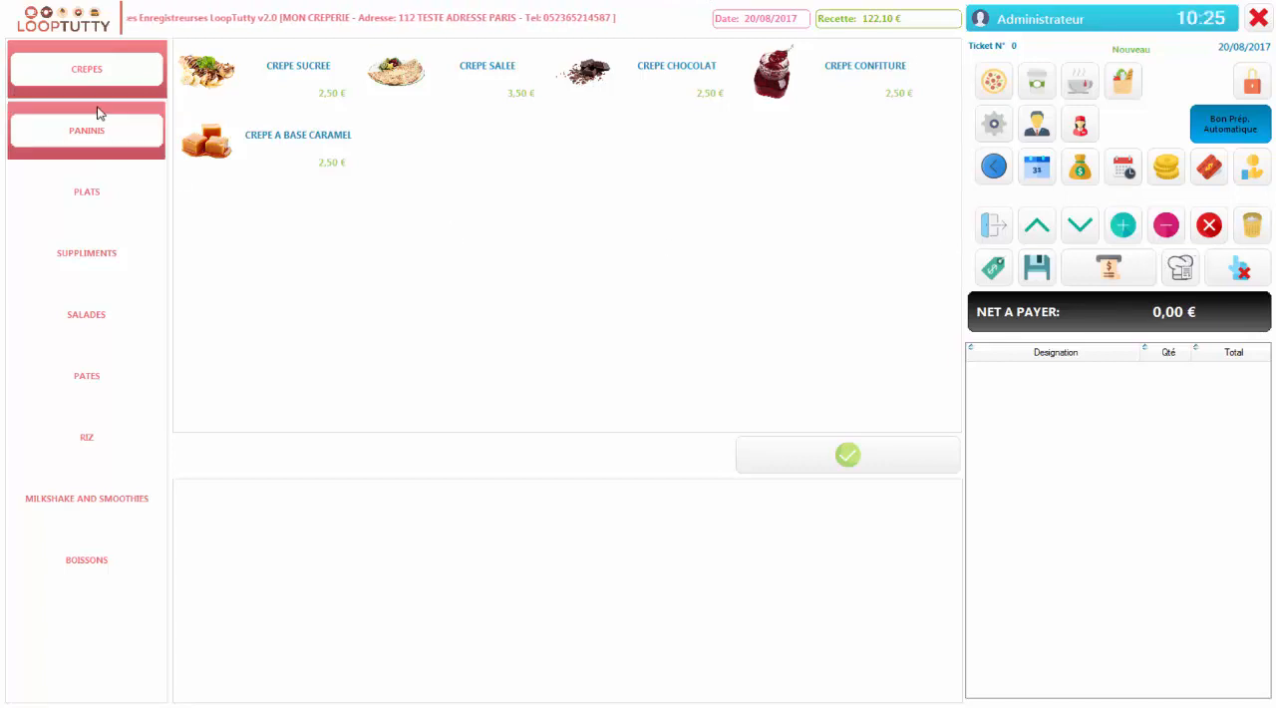
Start a new ticket with one PANINI THON and one PANINI POULET from the PANINIS category
left_click(132, 156)
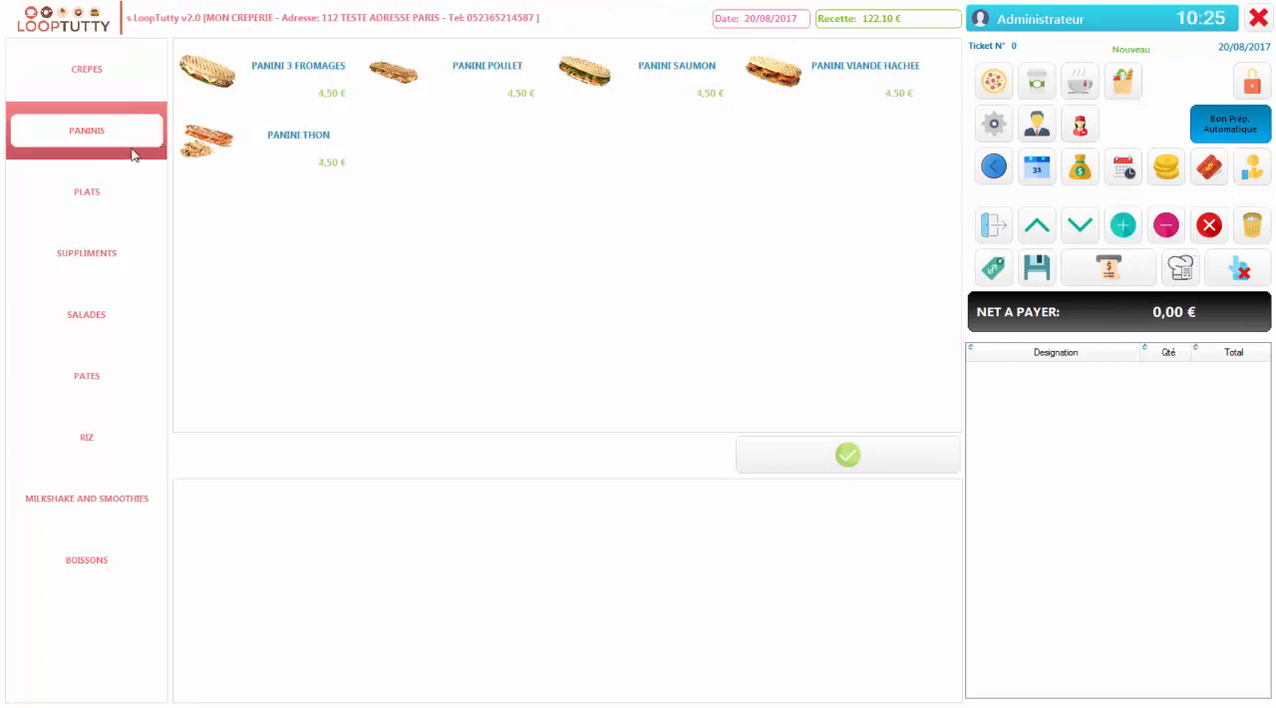
left_click(810, 475)
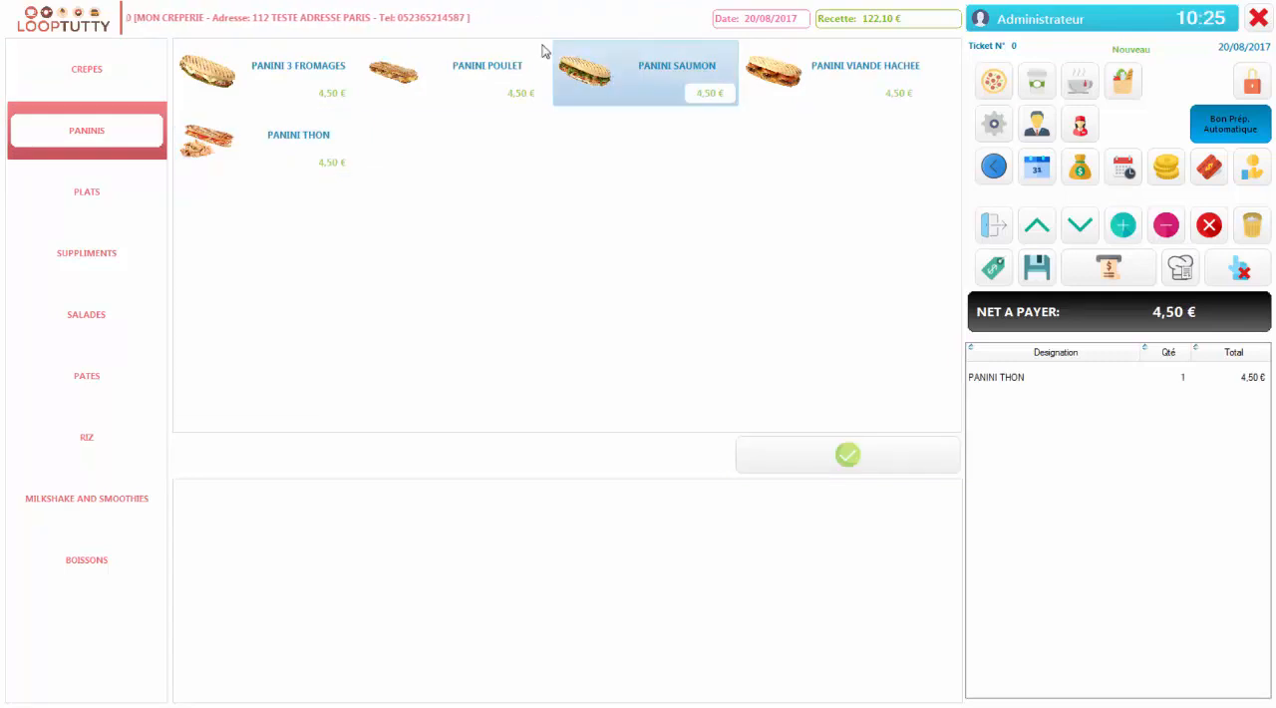
left_click(764, 455)
Add one SALADE VEGETARIENNE from SALADES and one RIZ CURRY from RIZ to the ticket
left_click(11, 263)
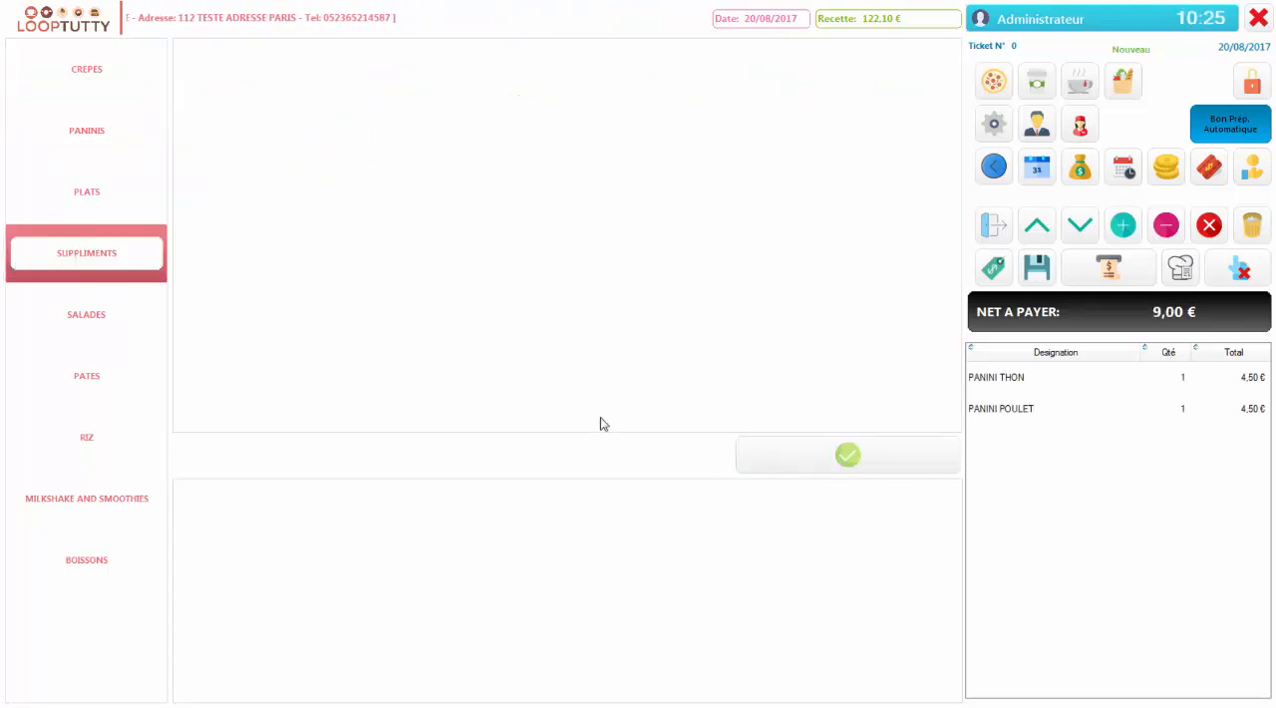
left_click(143, 322)
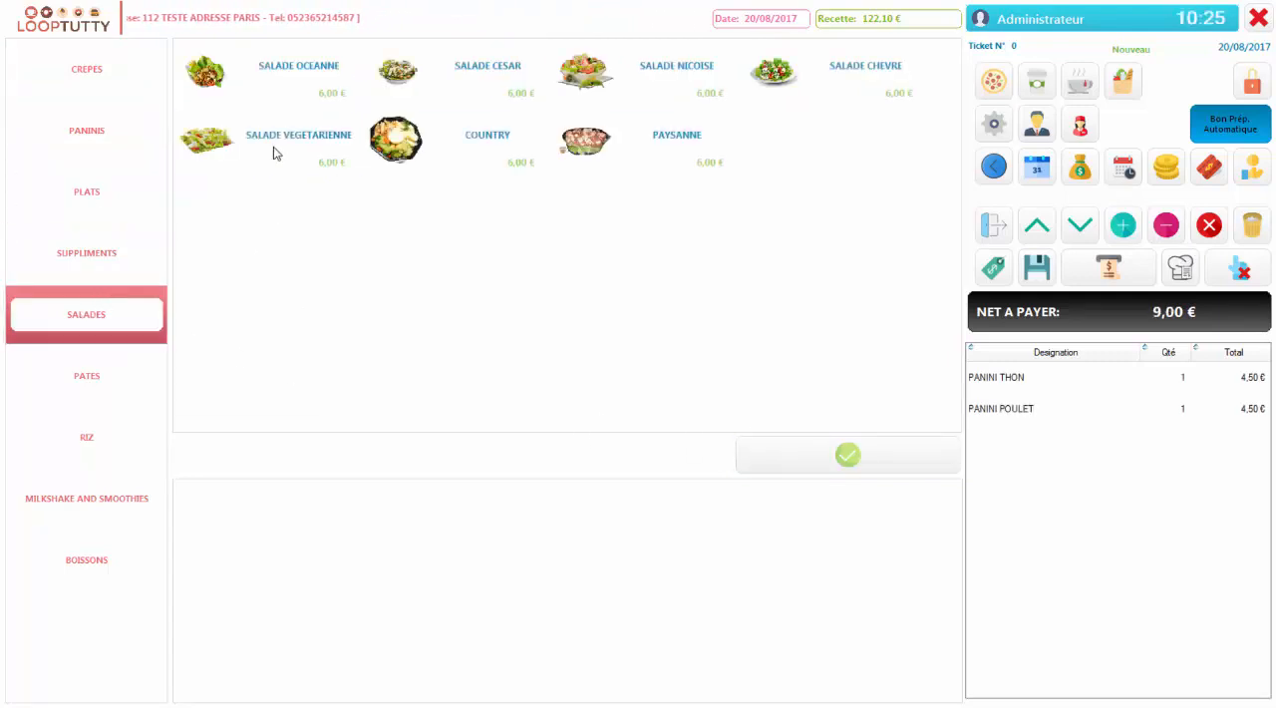
left_click(840, 469)
left_click(100, 467)
left_click(324, 89)
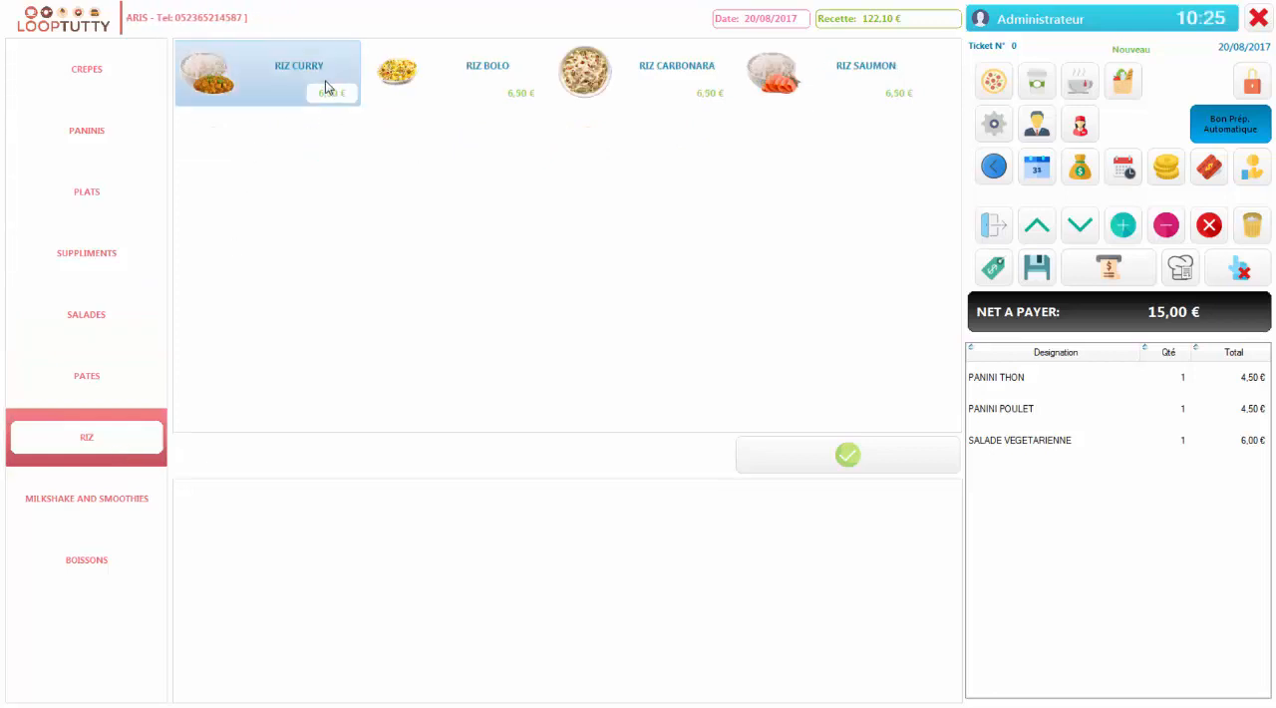
left_click(809, 459)
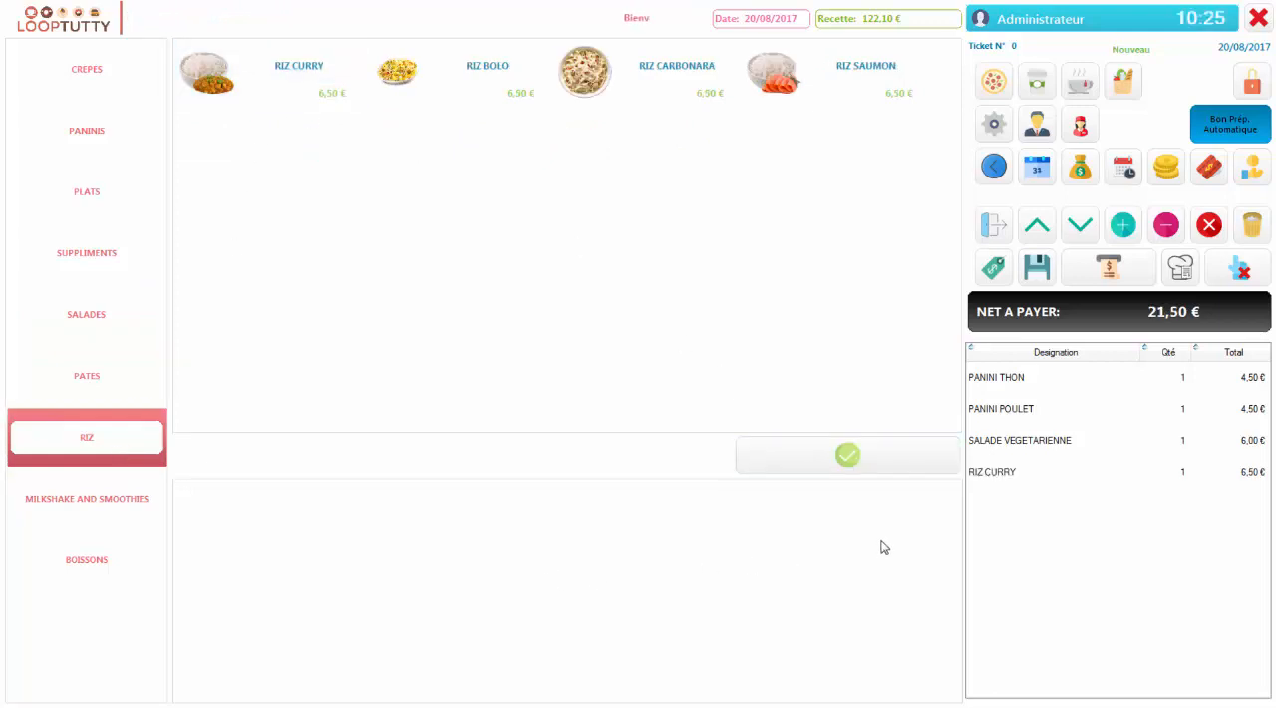
Reorder the ticket by moving RIZ CURRY up one line and PANINI POULET down one line
left_click(1047, 485)
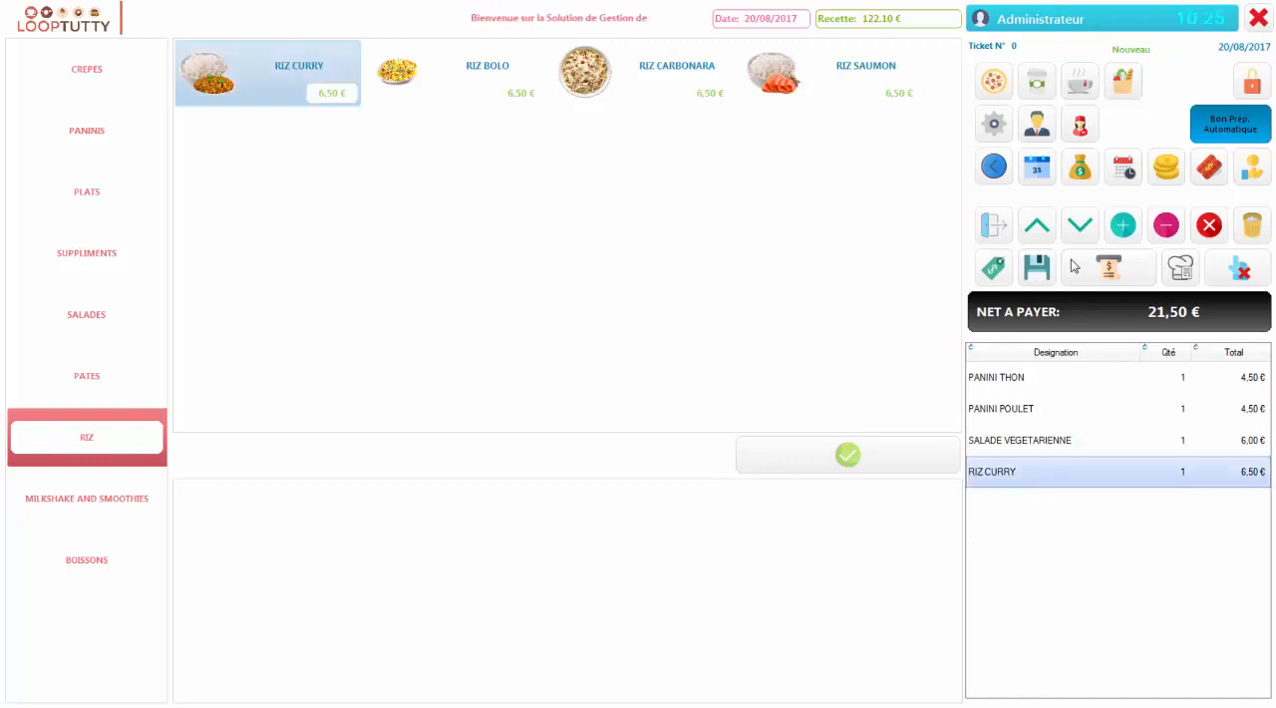
left_click(1039, 227)
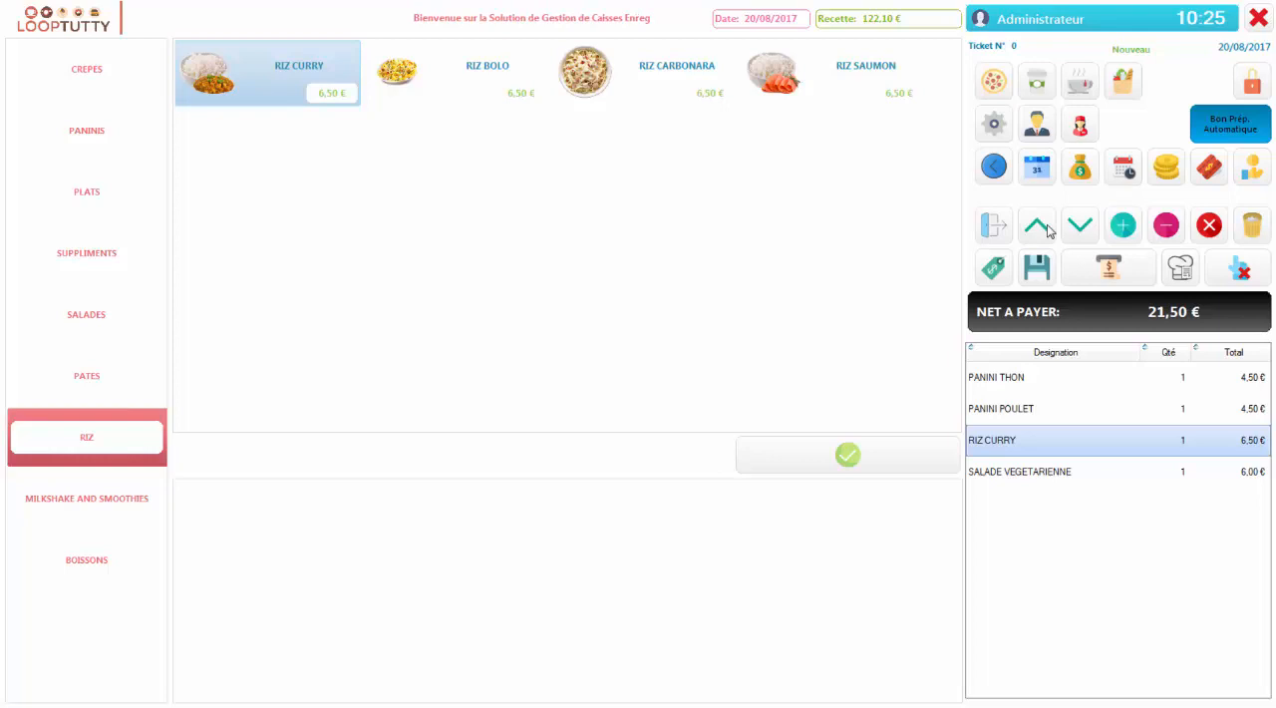
left_click(1059, 409)
left_click(1086, 223)
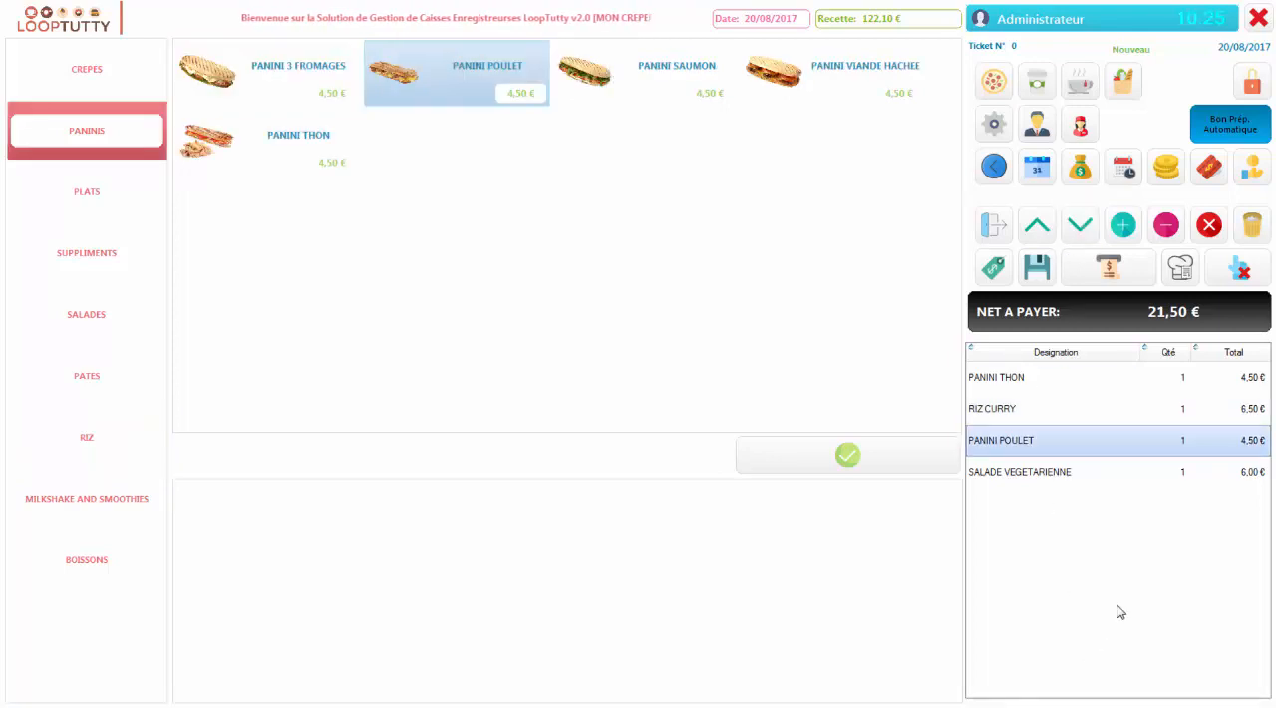
Increase the ticket quantities to 5 for RIZ CURRY and 4 for PANINI POULET
left_click(1107, 409)
left_click(1130, 228)
left_click(1129, 228)
left_click(1129, 228)
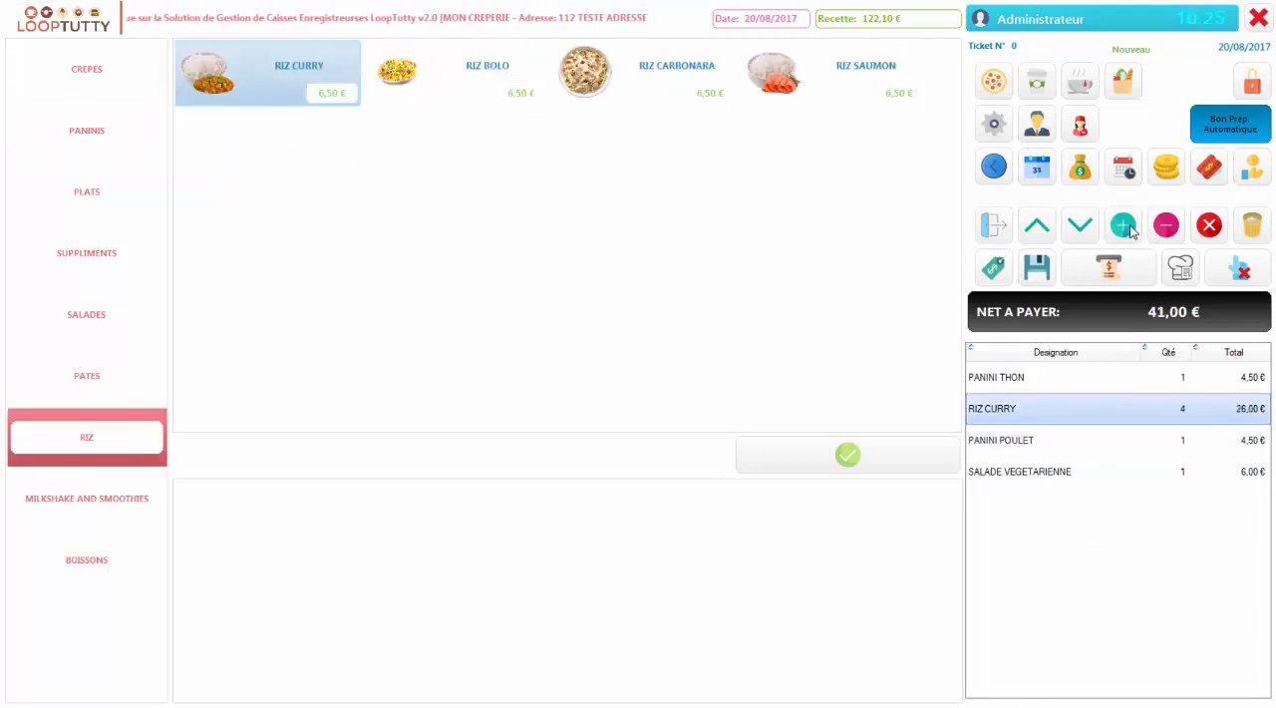
left_click(1130, 228)
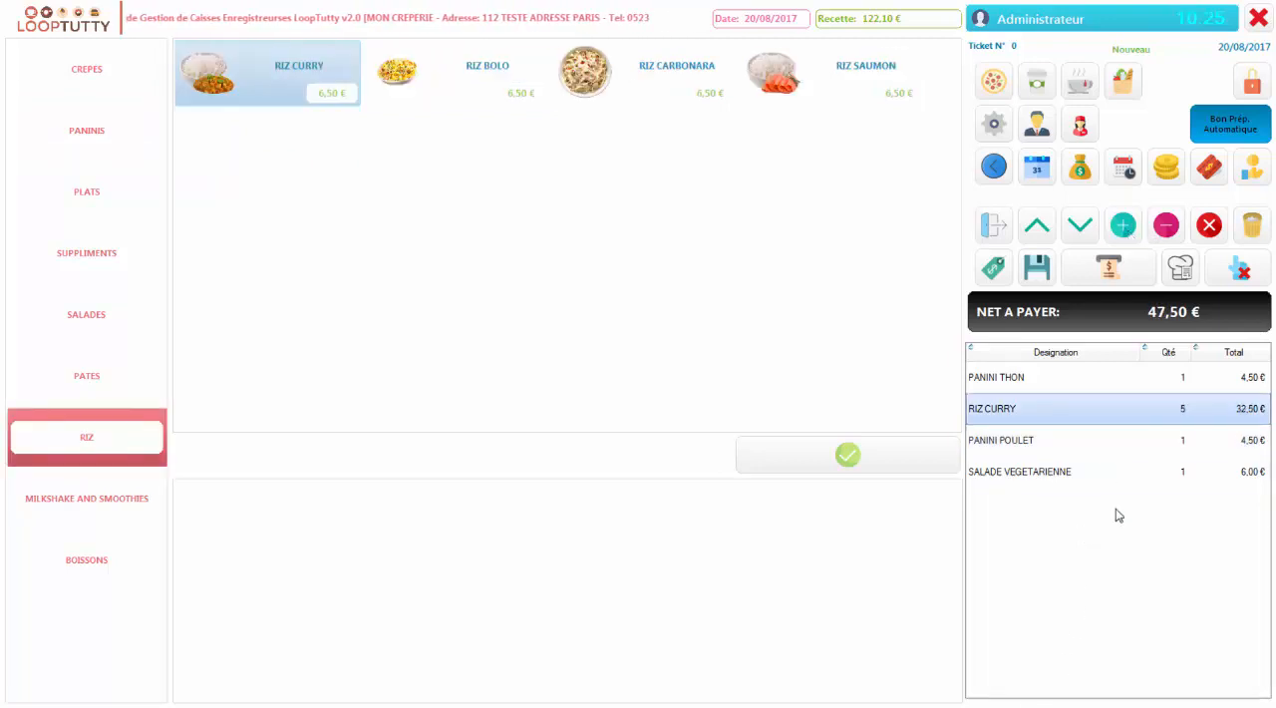
left_click(1097, 439)
left_click(1124, 227)
left_click(1123, 227)
left_click(1124, 227)
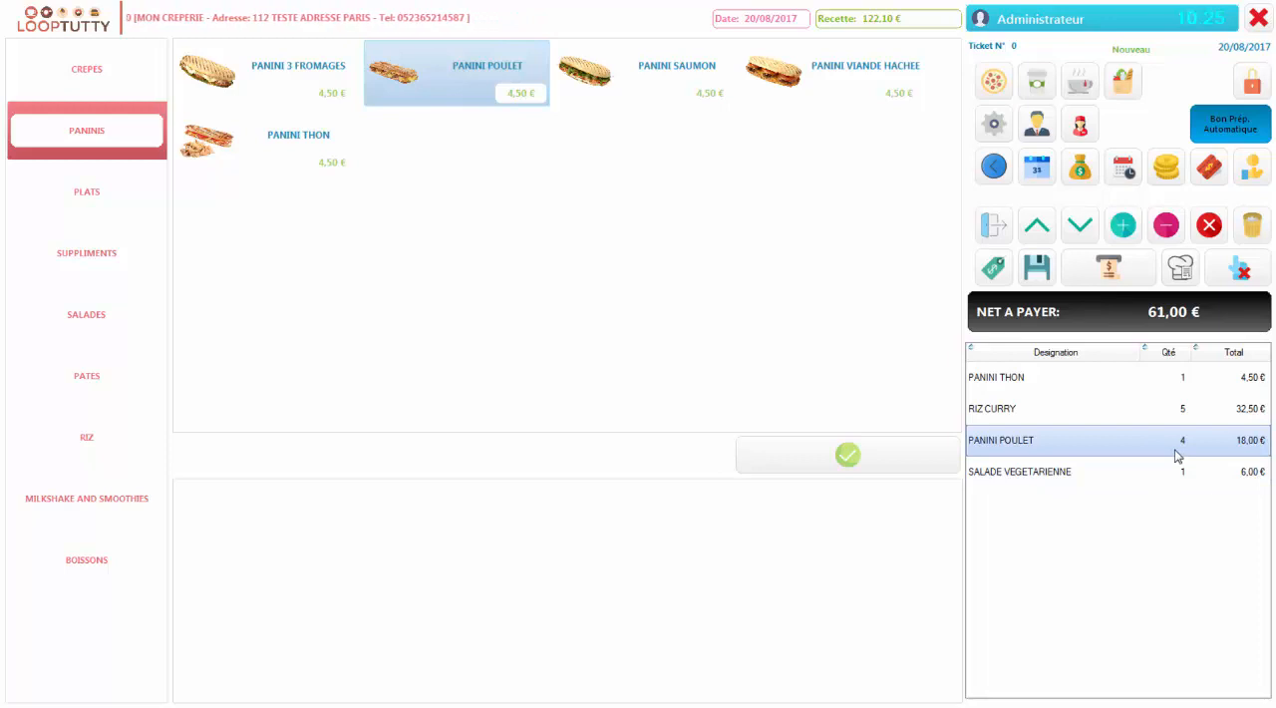
Reduce the ticket quantities to 3 for PANINI POULET and 4 for RIZ CURRY
left_click(1166, 227)
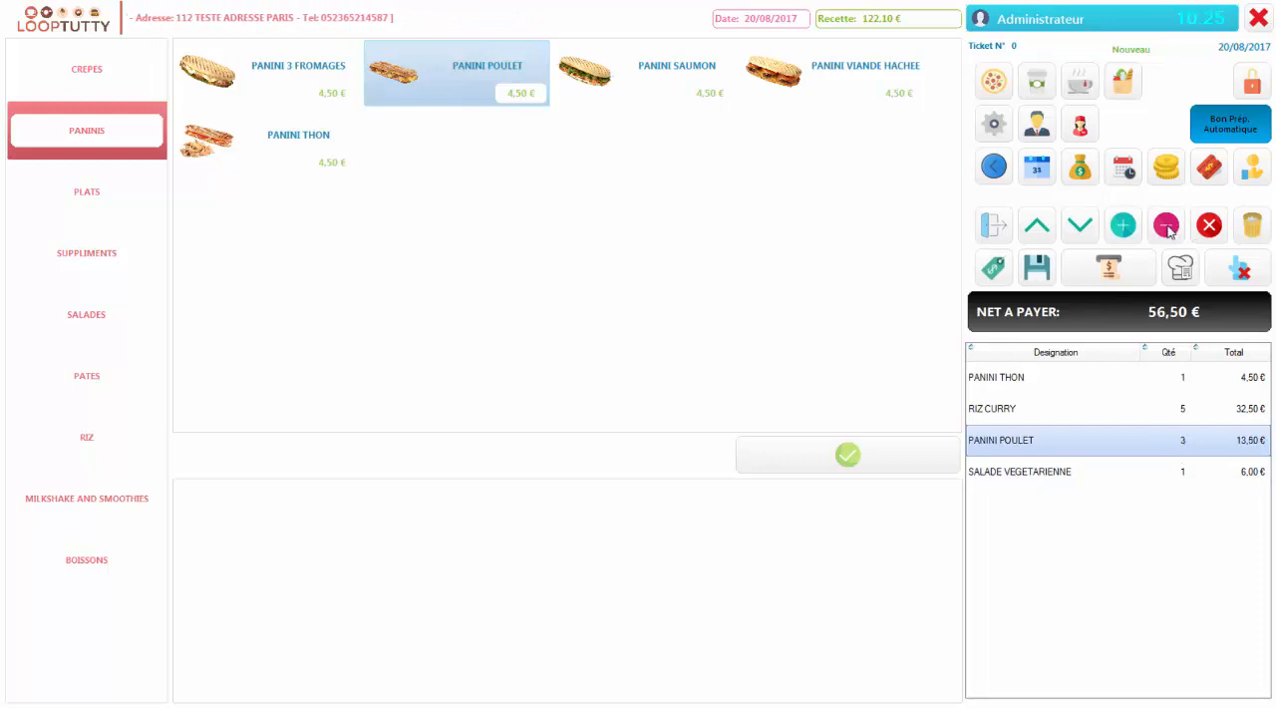
left_click(1127, 417)
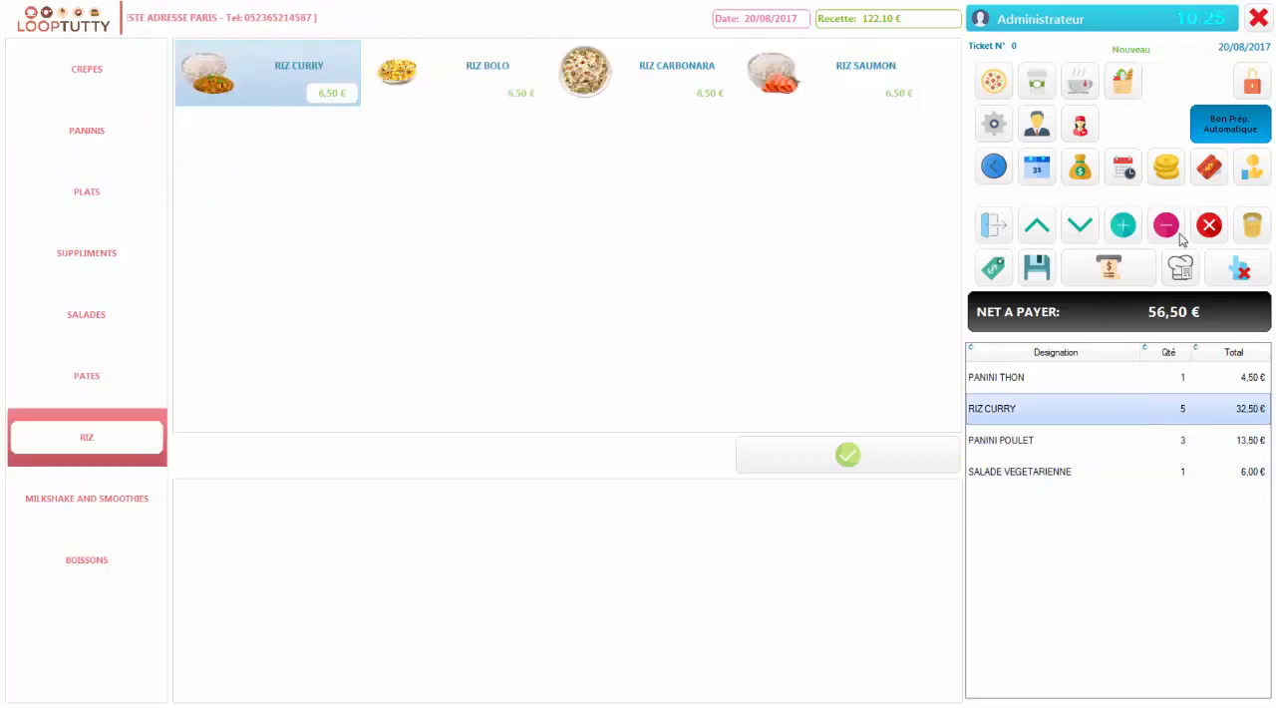
left_click(1168, 227)
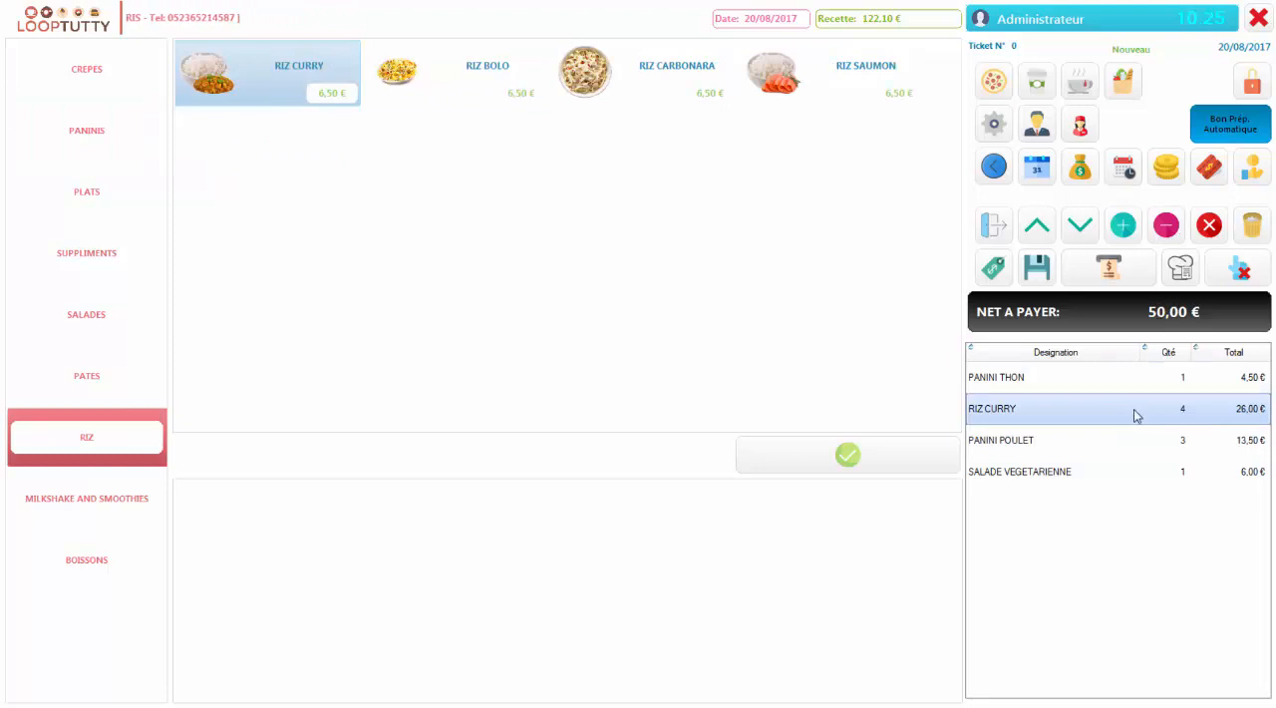
Delete the SALADE VEGETARIENNE line from the ticket
left_click(1124, 481)
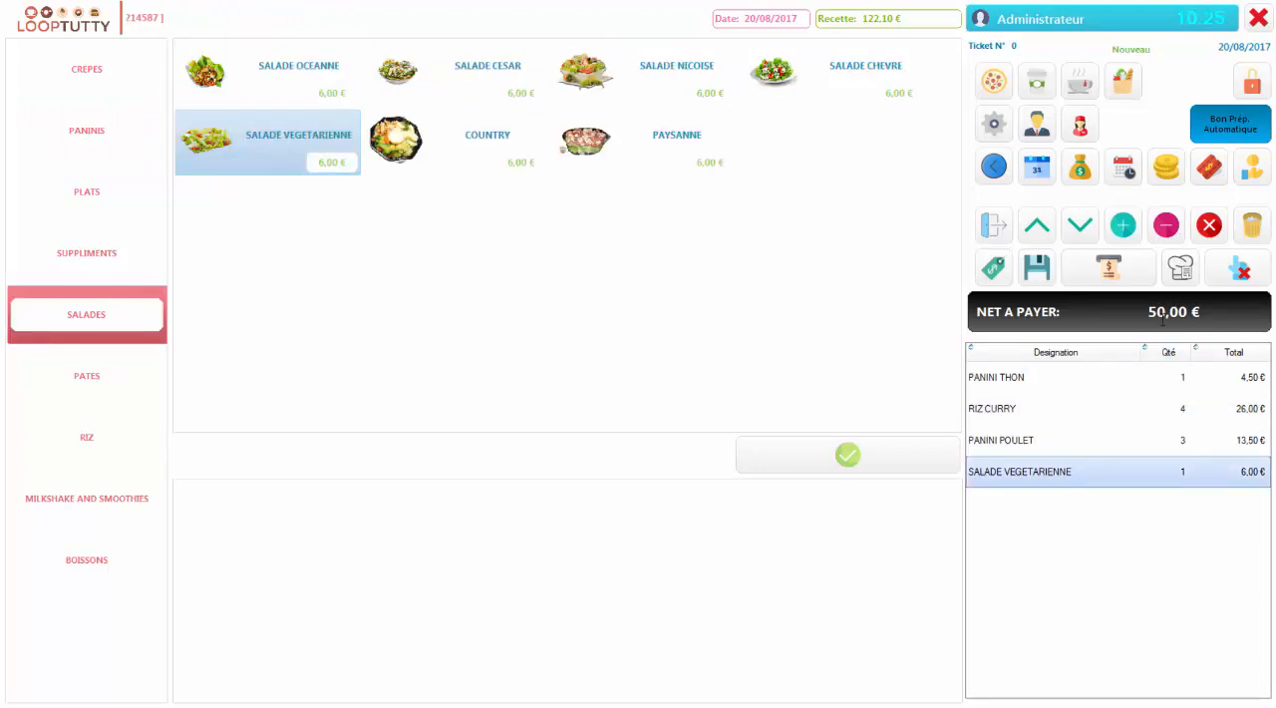
left_click(1209, 227)
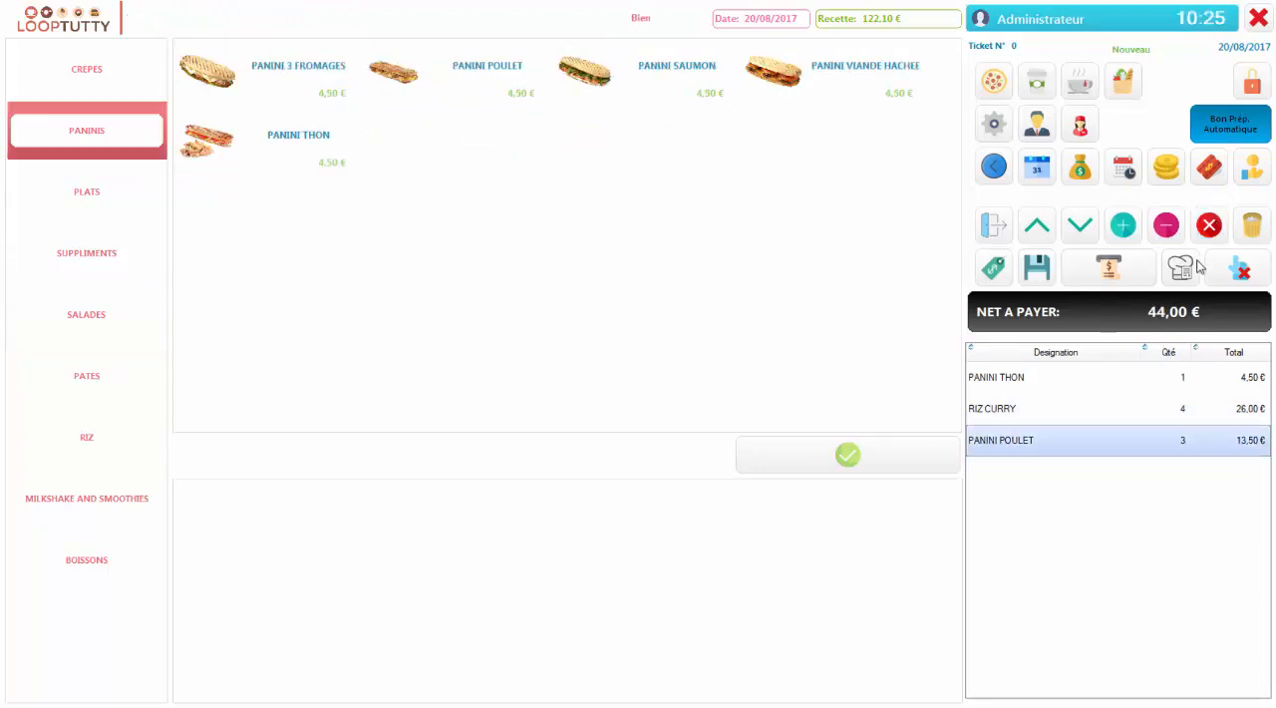
Set the unit price of the RIZ CURRY line on the ticket to 6 €
left_click(1087, 414)
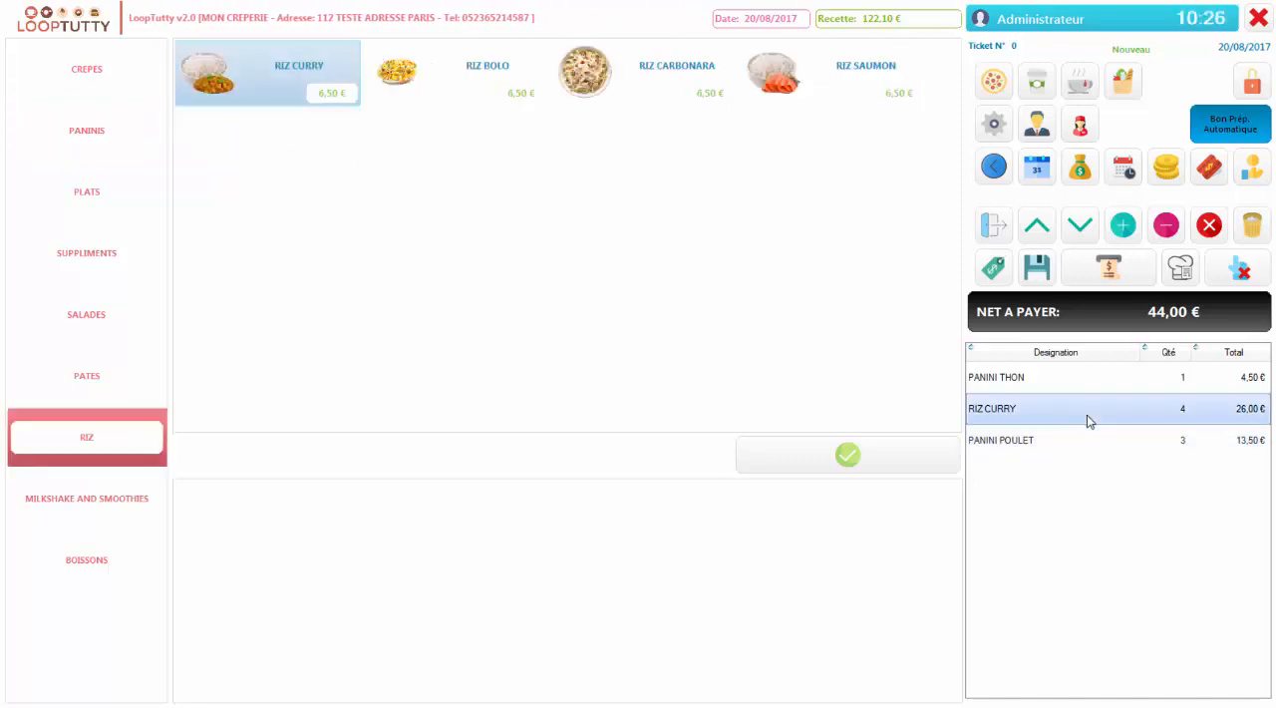
left_click(994, 268)
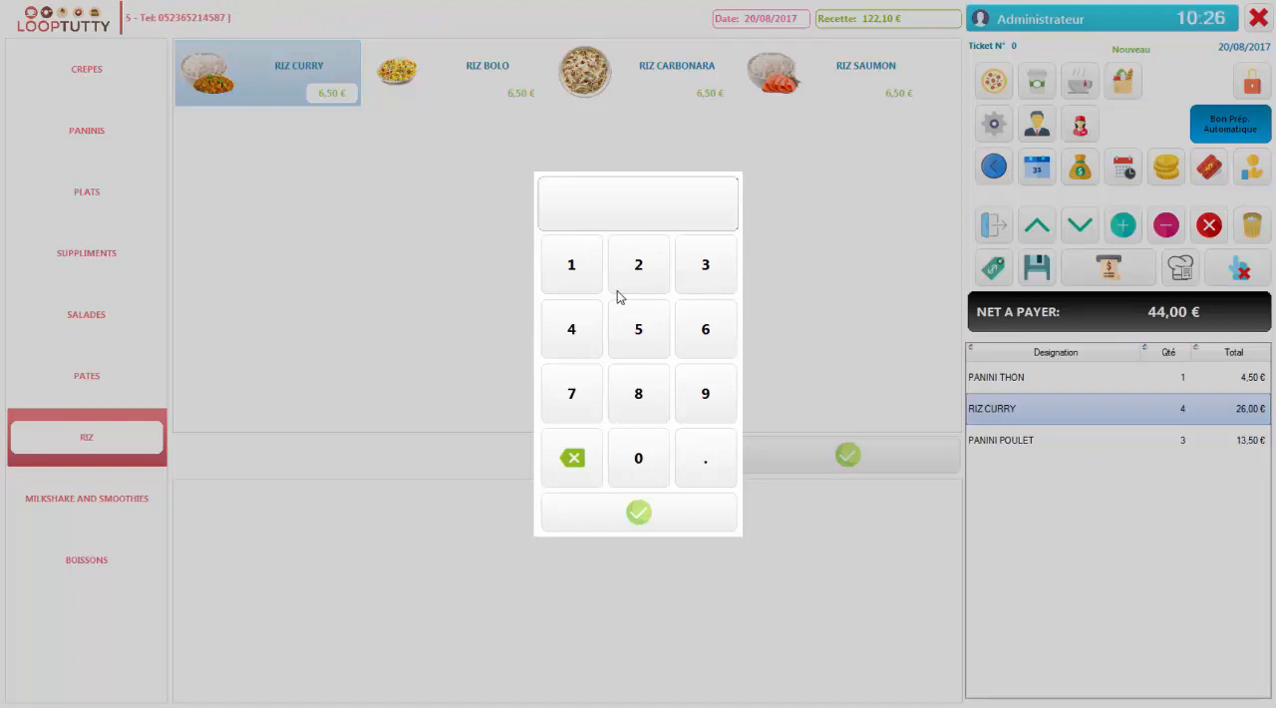
left_click(690, 332)
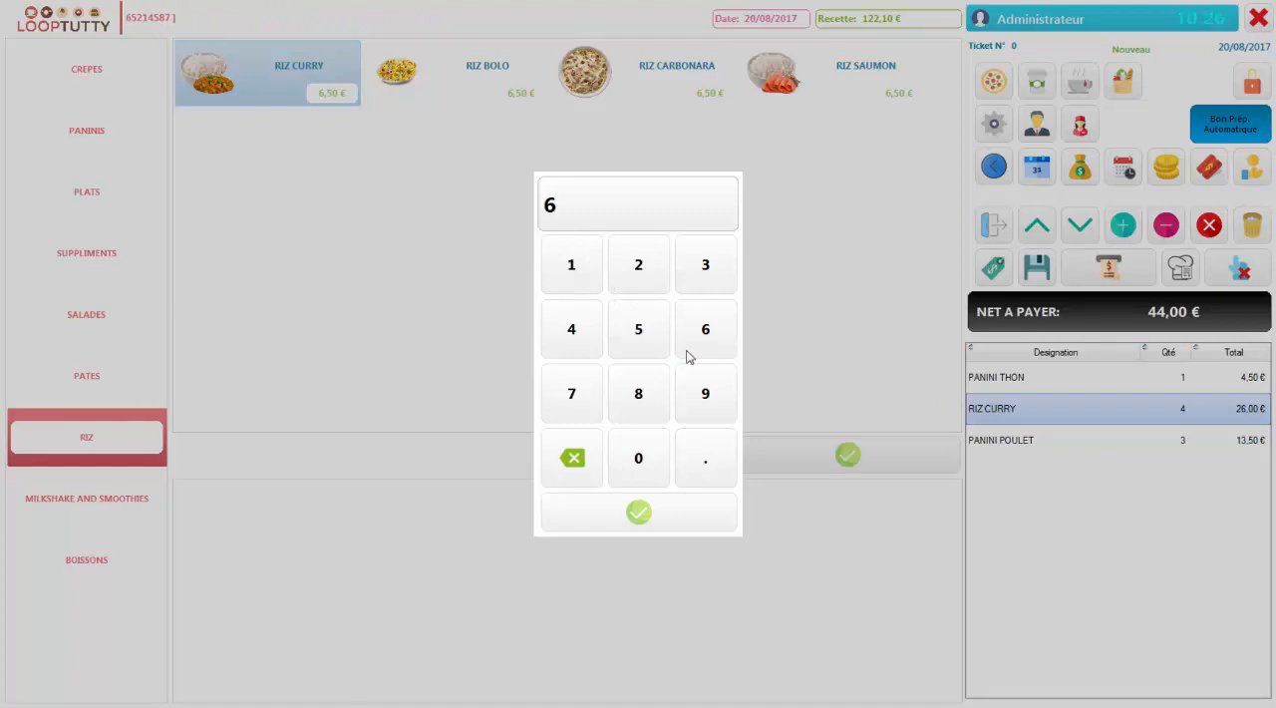
left_click(639, 512)
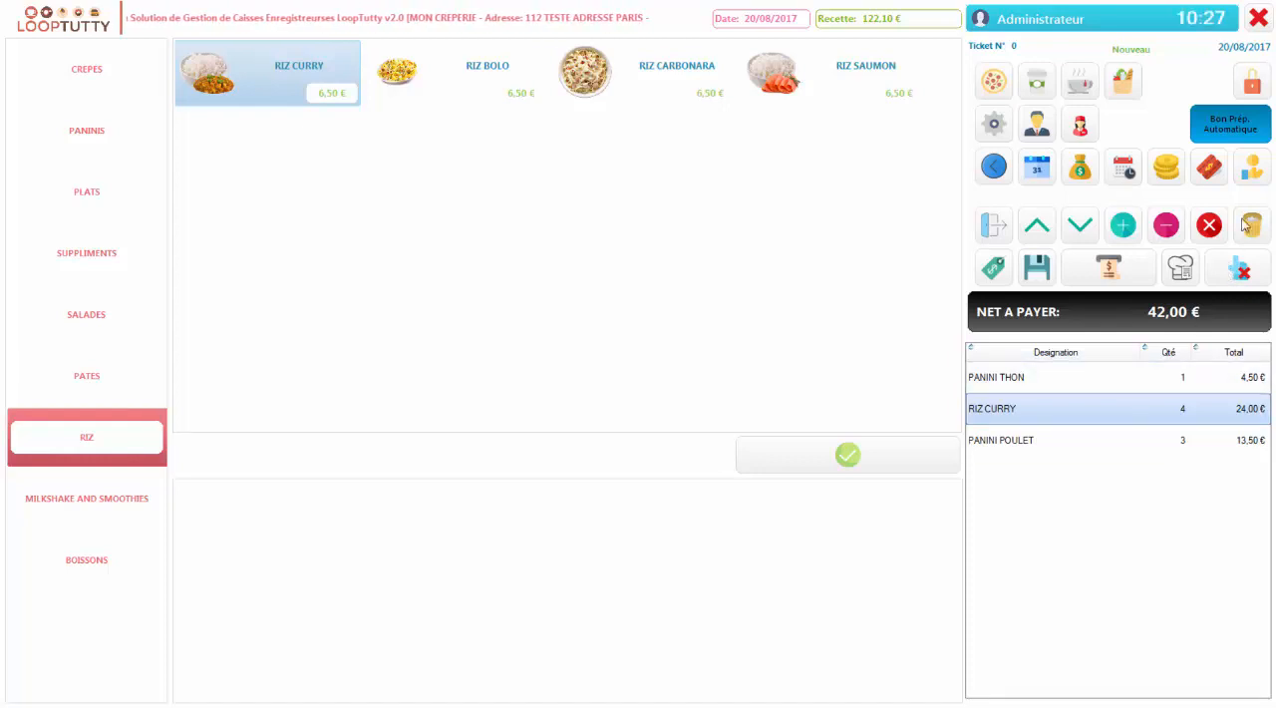
Clear the line selection and save the current ticket
left_click(1250, 267)
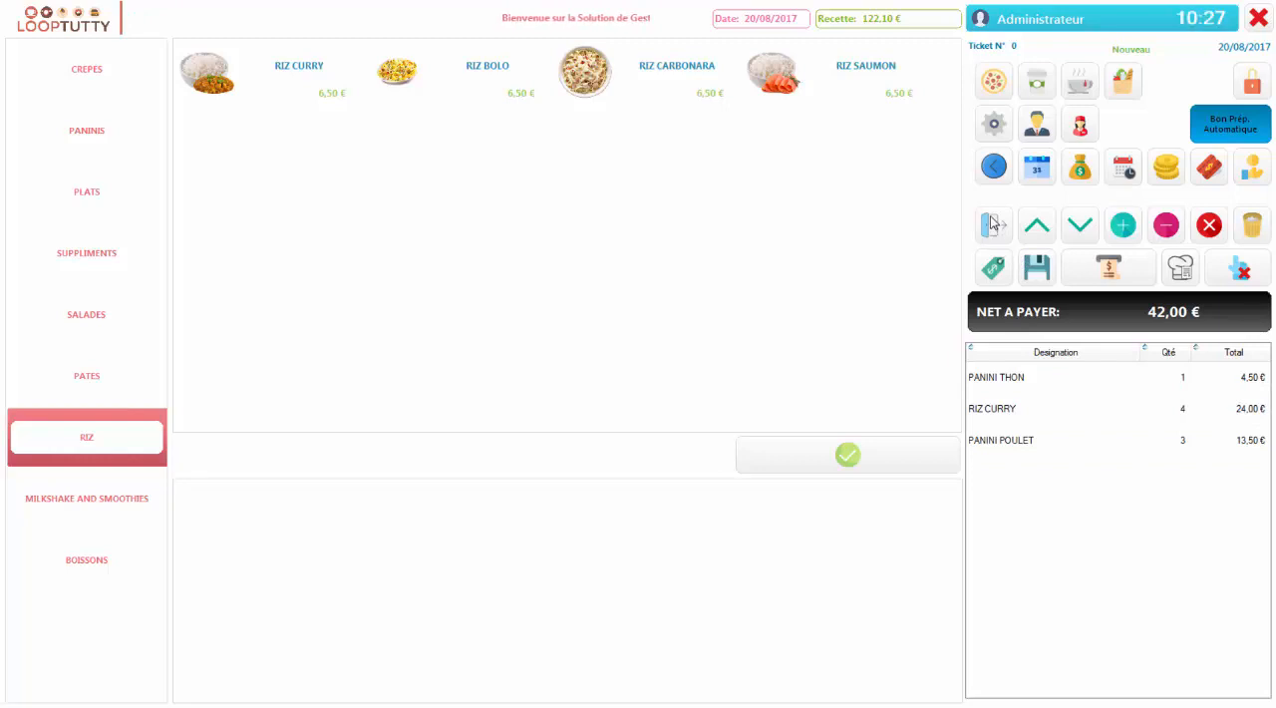
left_click(1042, 279)
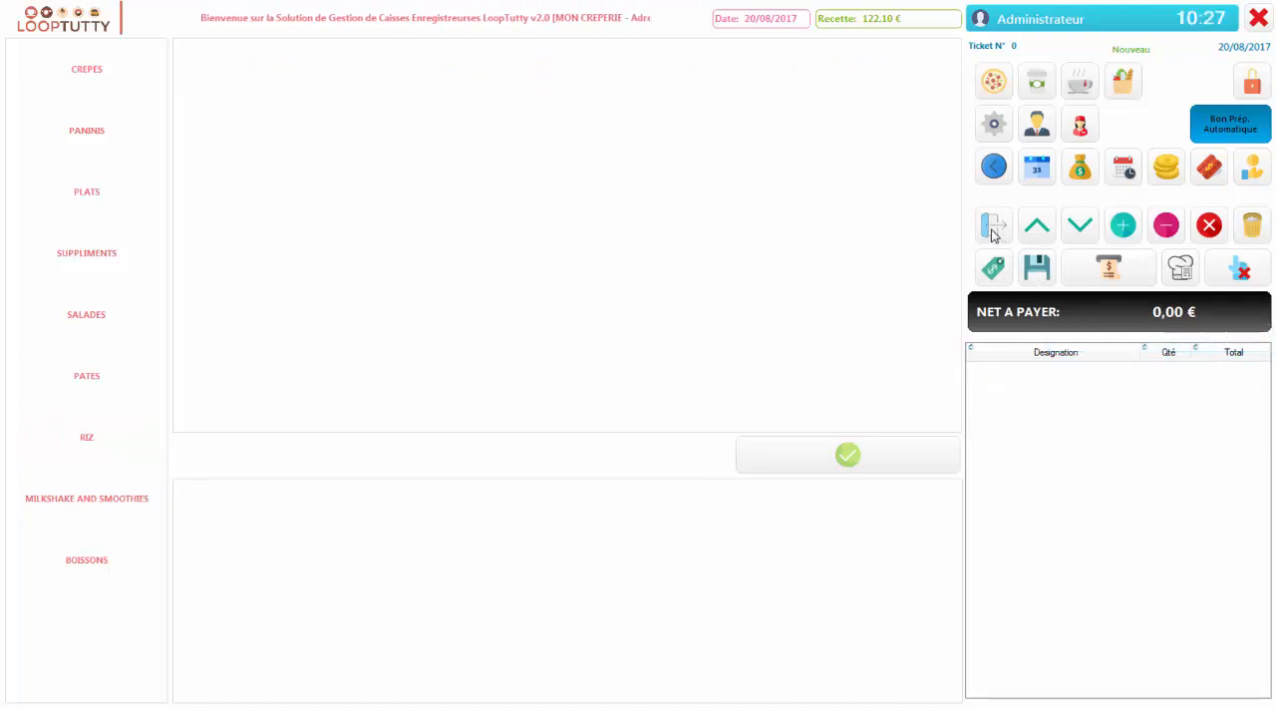
Log out of the current session and log back in with the account password
left_click(992, 228)
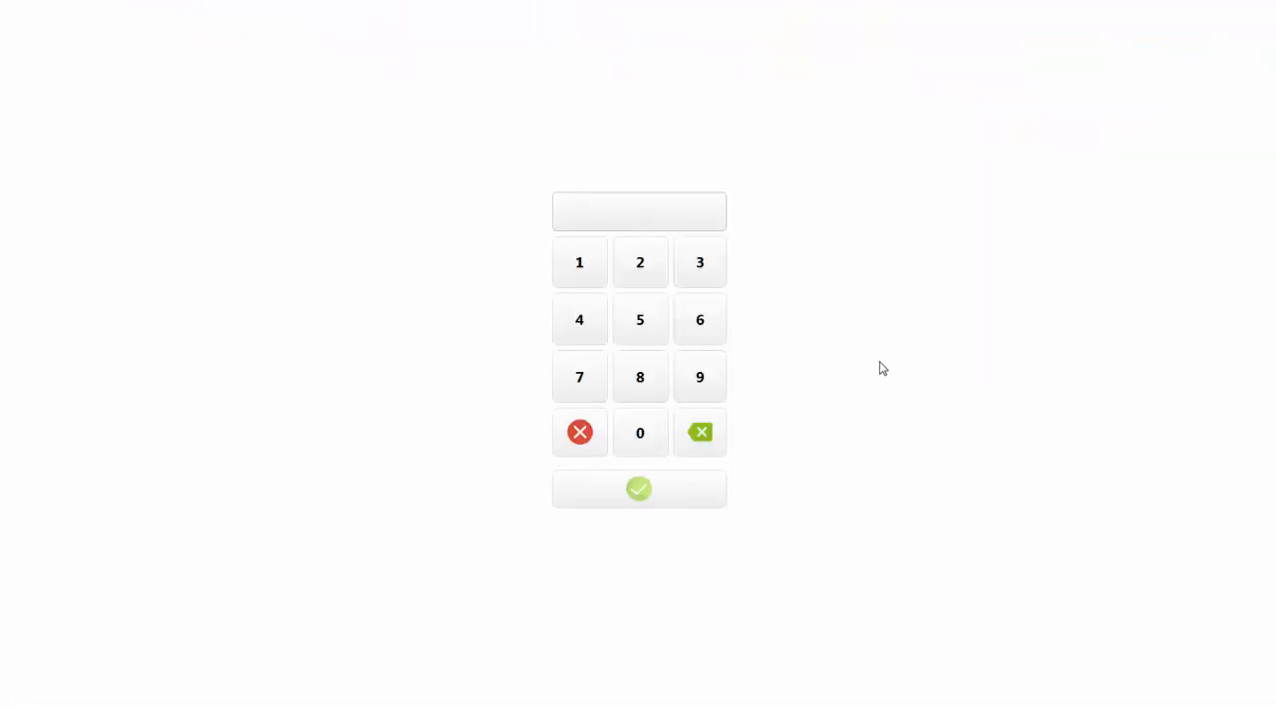
left_click(625, 451)
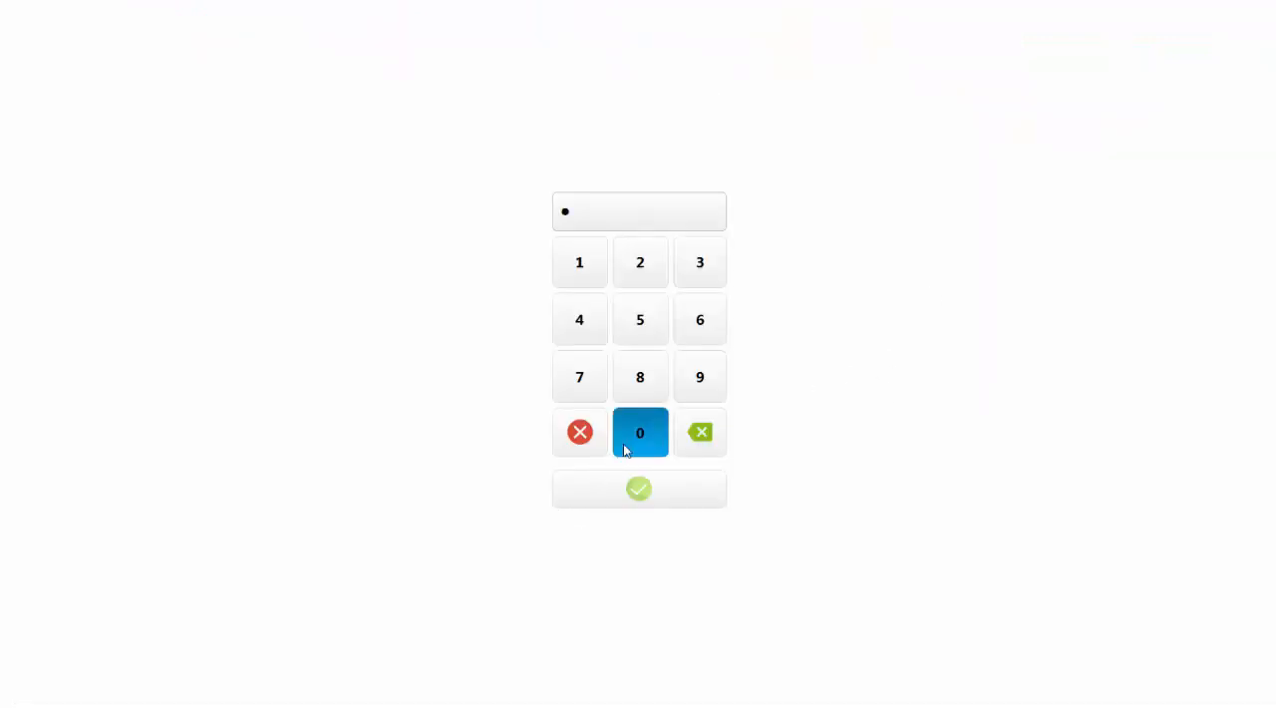
left_click(626, 450)
left_click(626, 451)
left_click(626, 450)
left_click(658, 501)
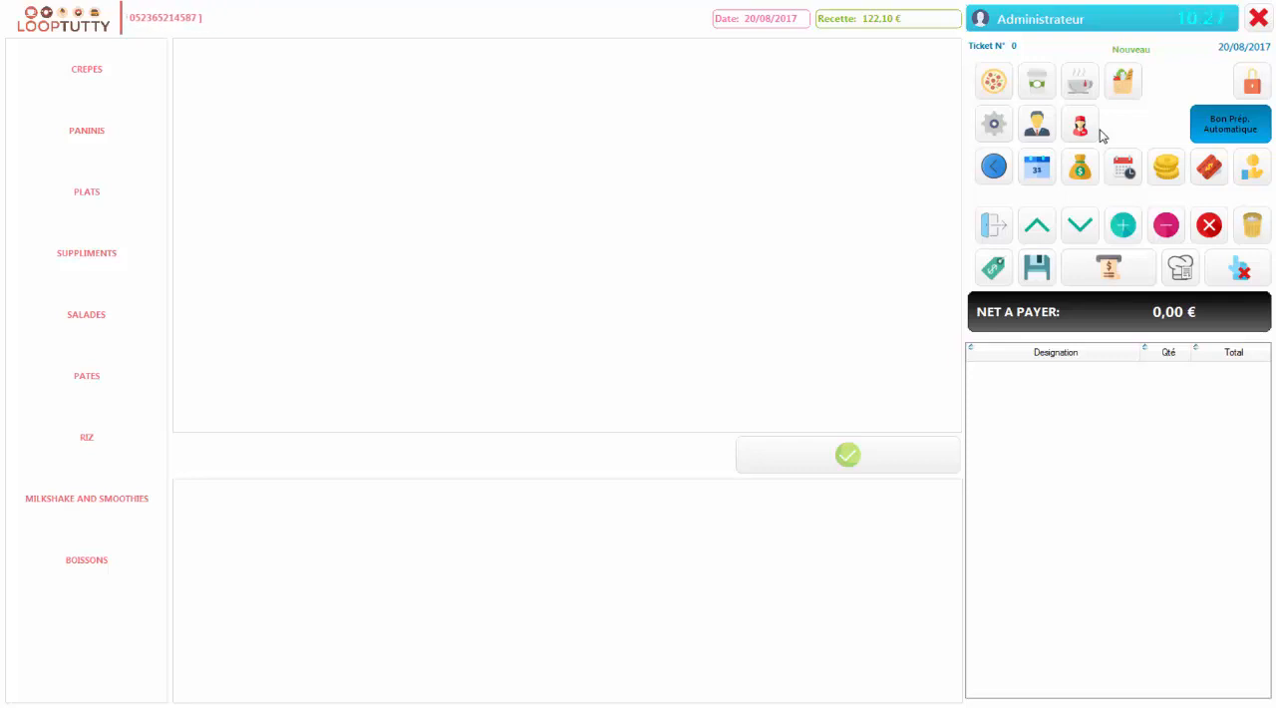
Review the ticket paper sizes, number of tickets and automatic preparation slip option in the establishment settings, and validate the form
left_click(994, 124)
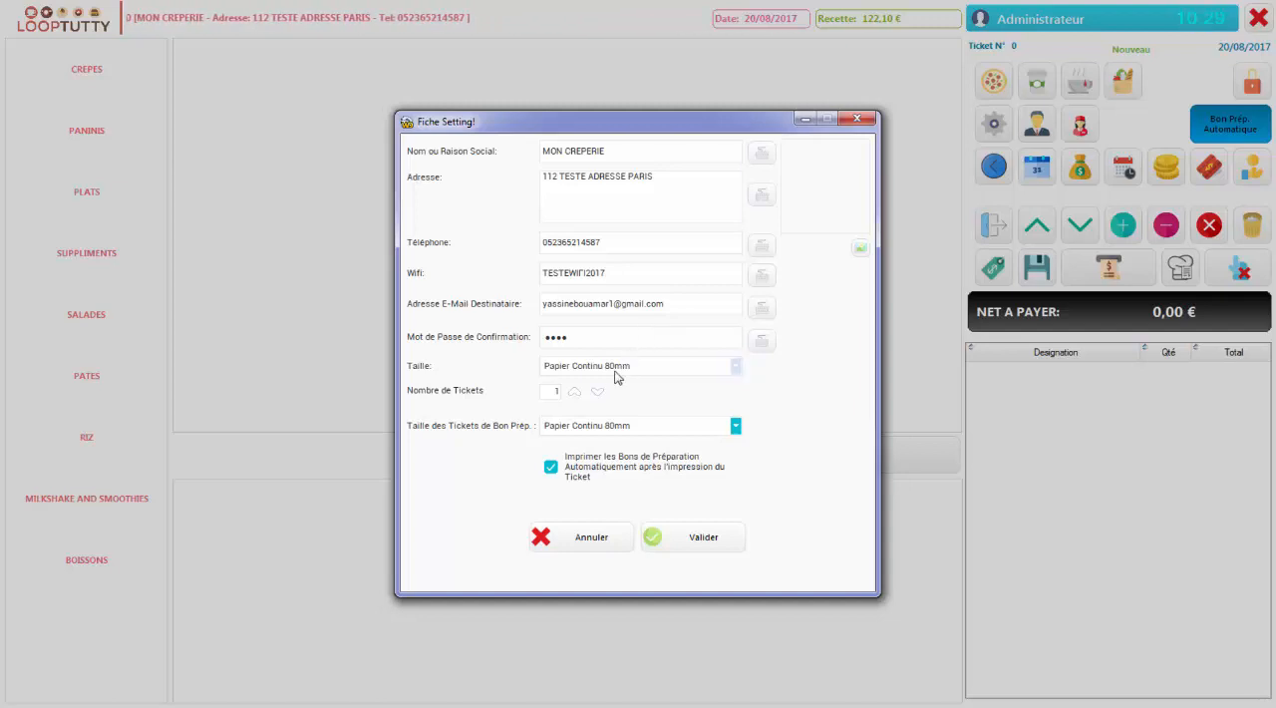
left_click(711, 365)
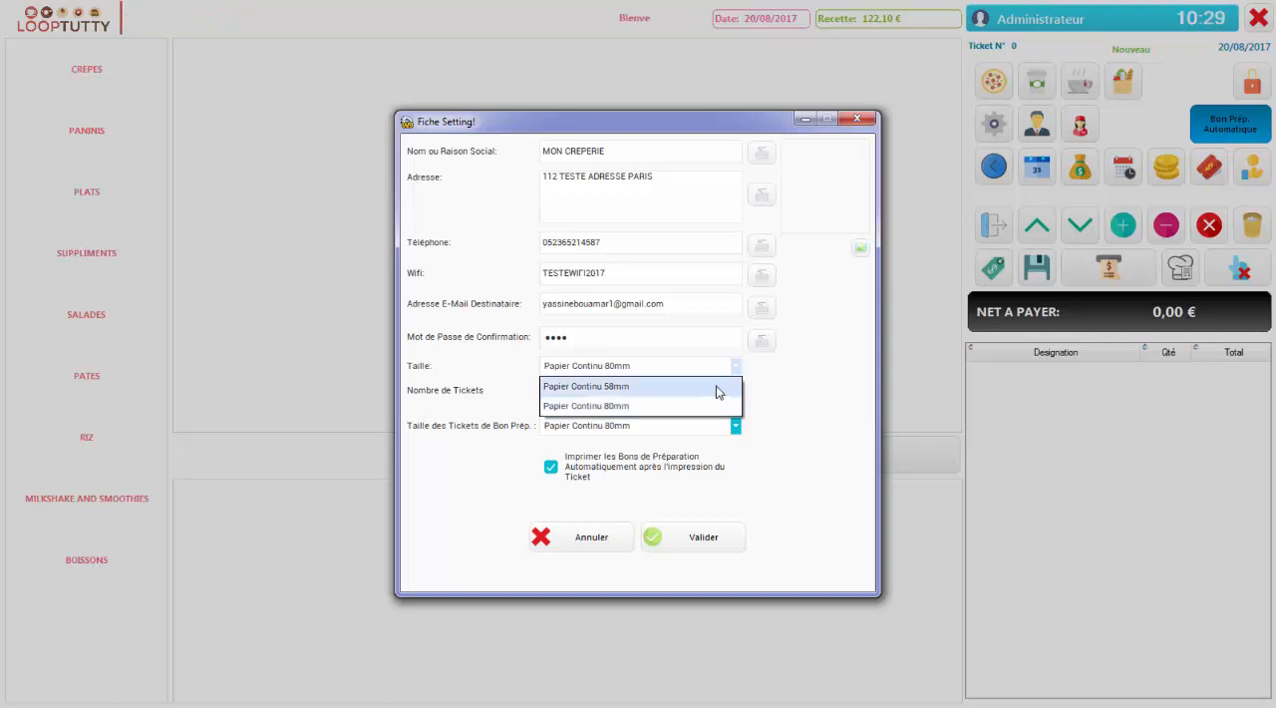
left_click(795, 374)
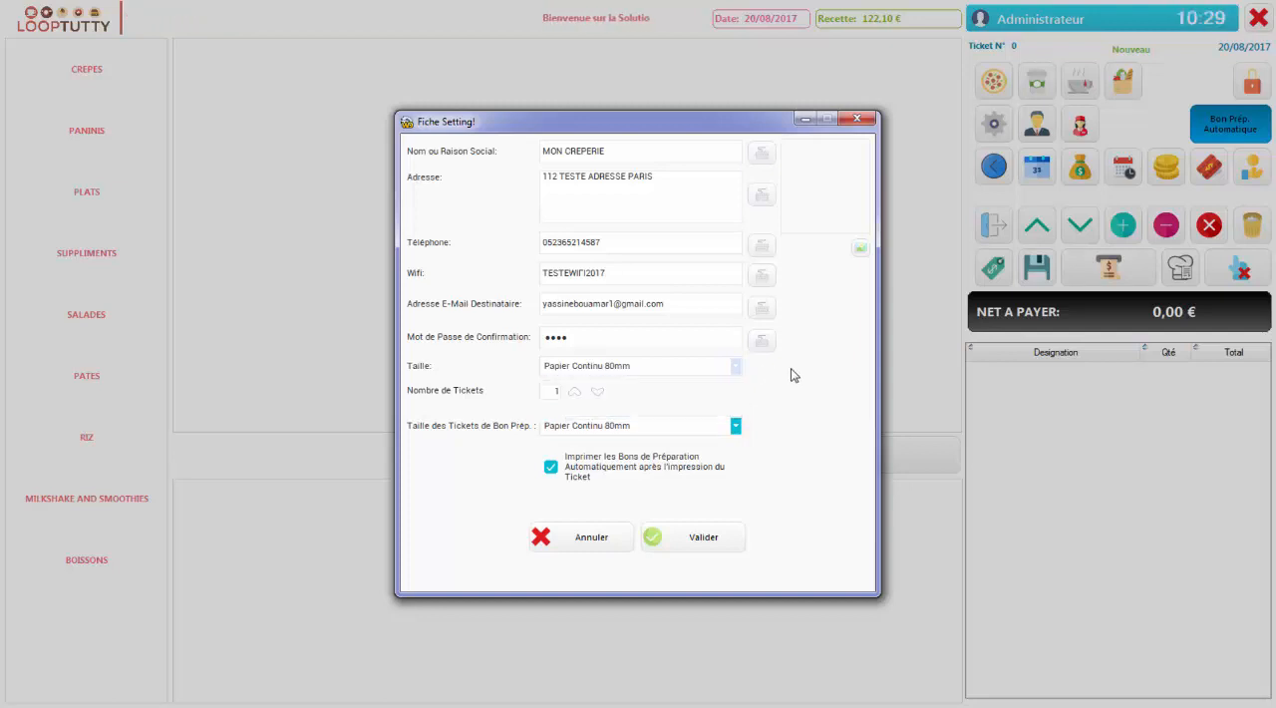
left_click(578, 396)
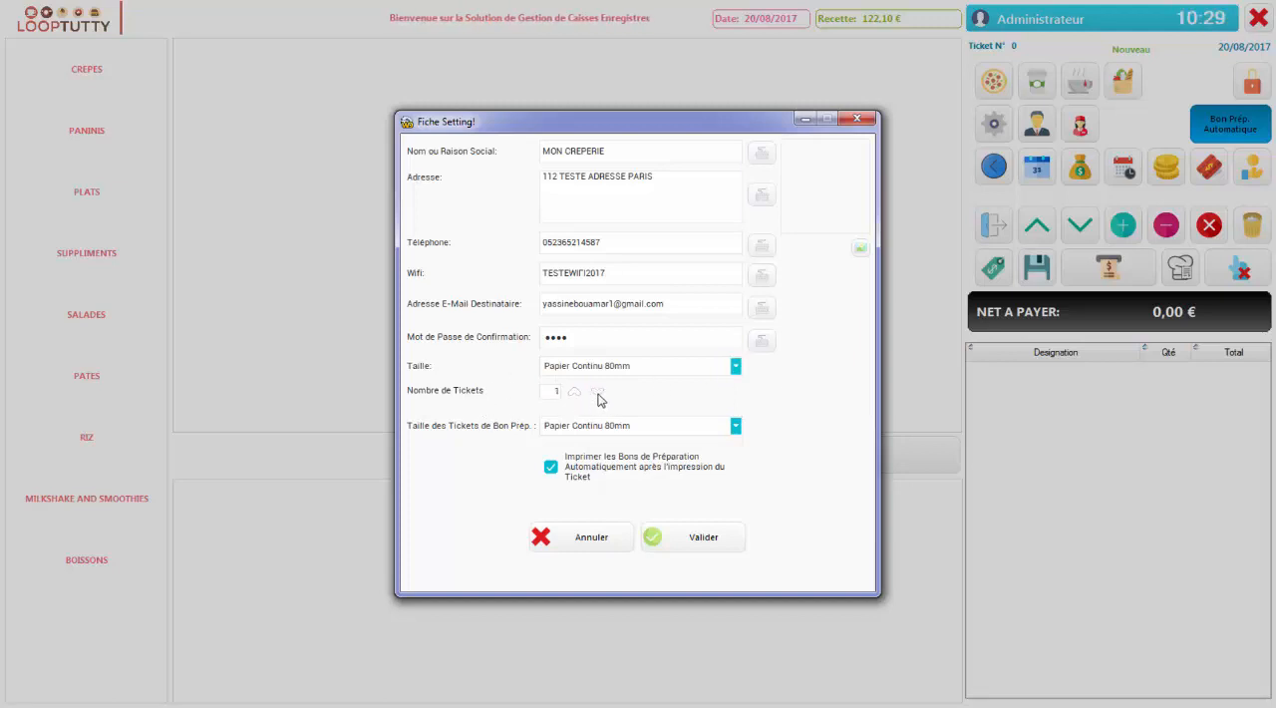
left_click(604, 424)
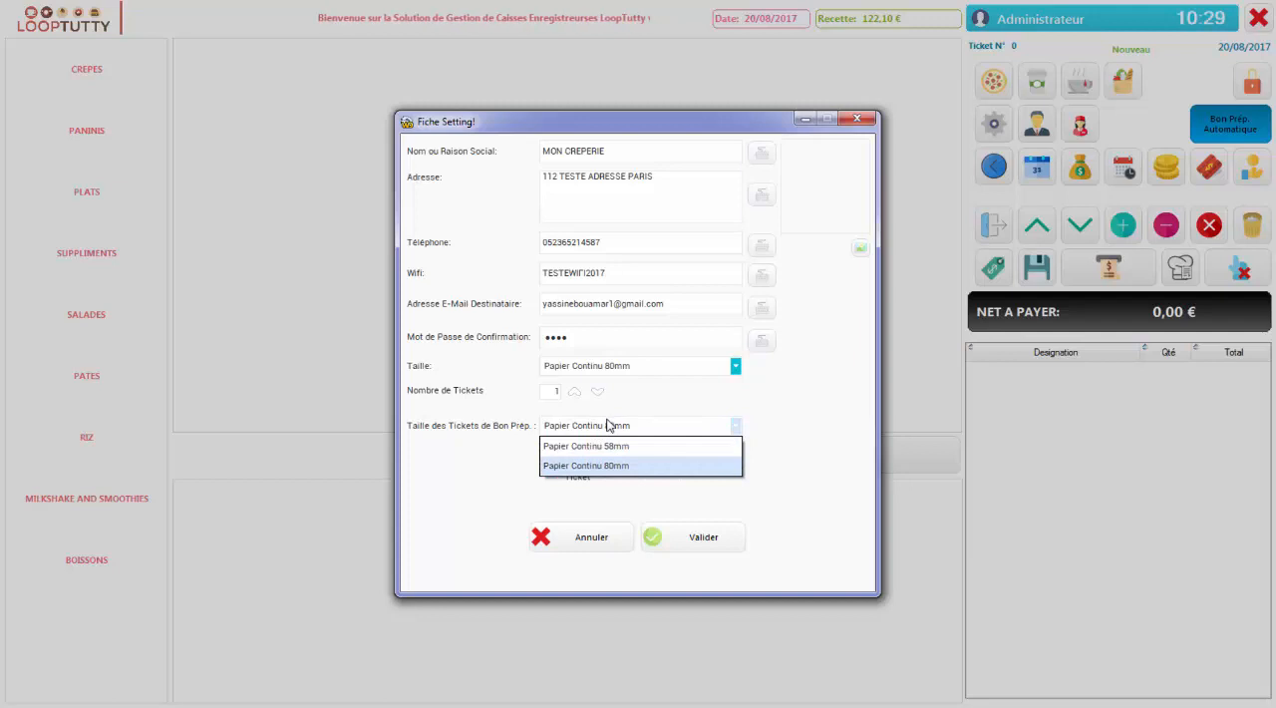
left_click(611, 426)
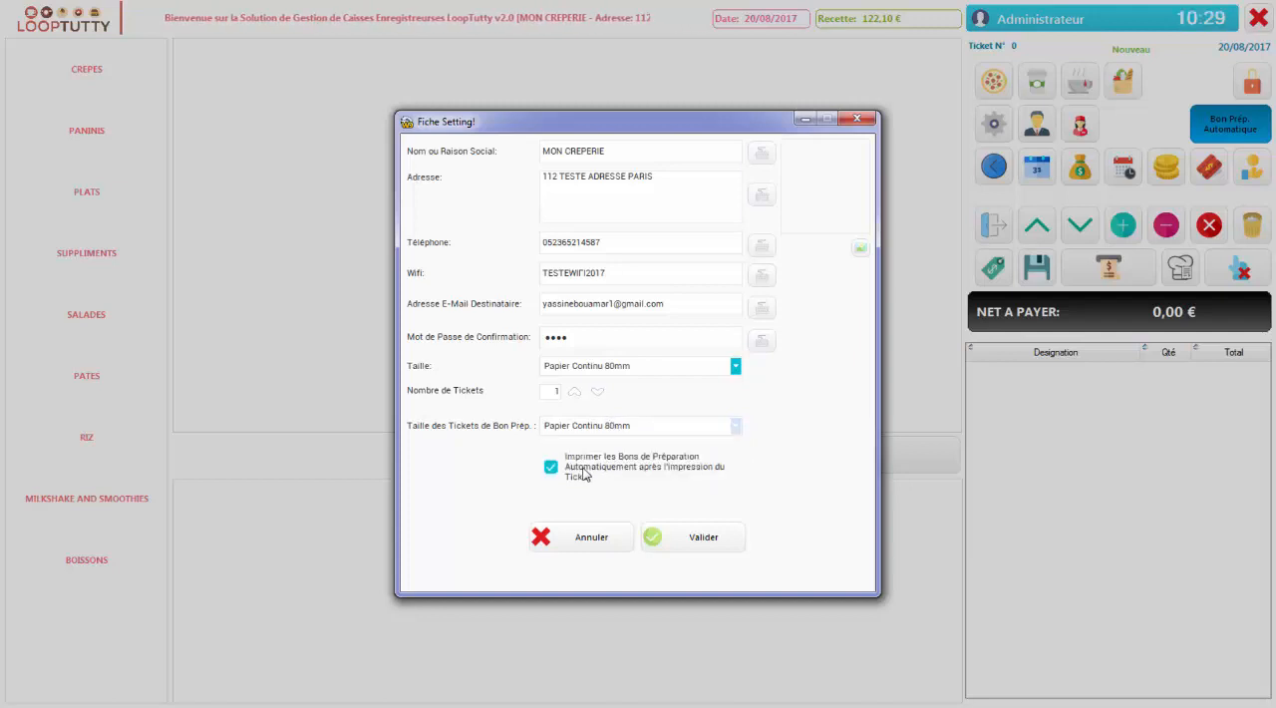
left_click(667, 473)
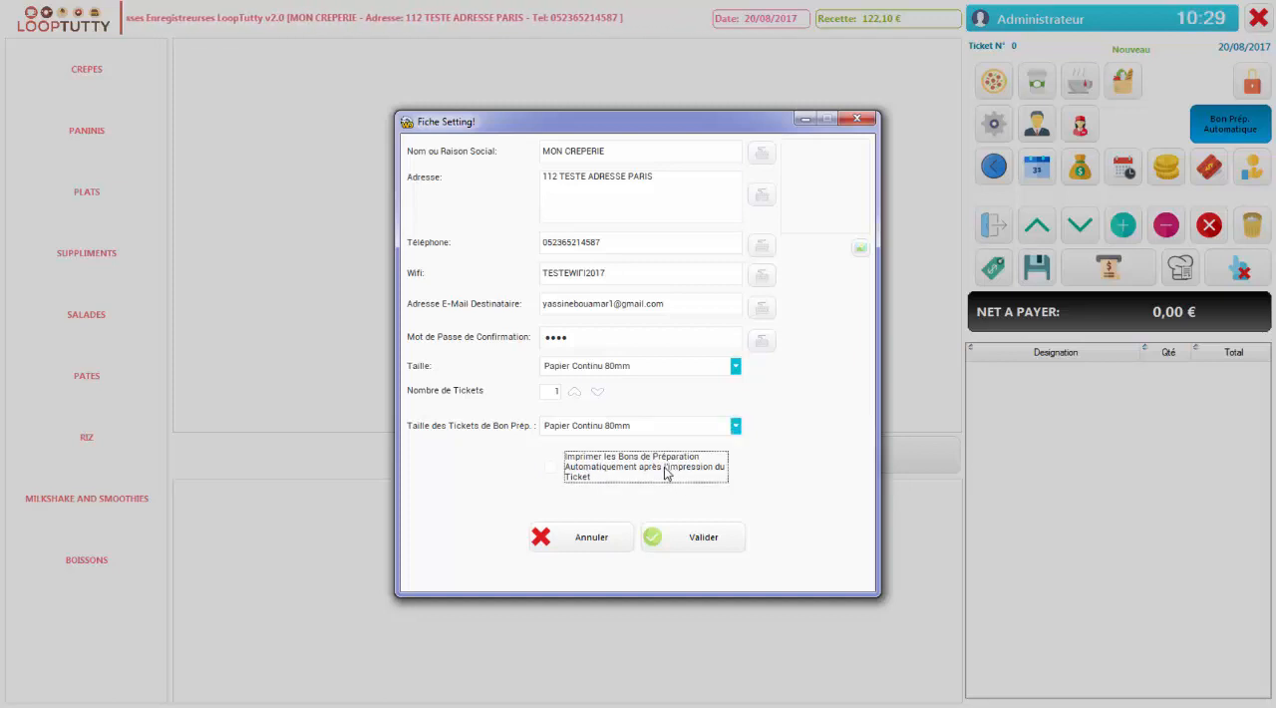
left_click(685, 538)
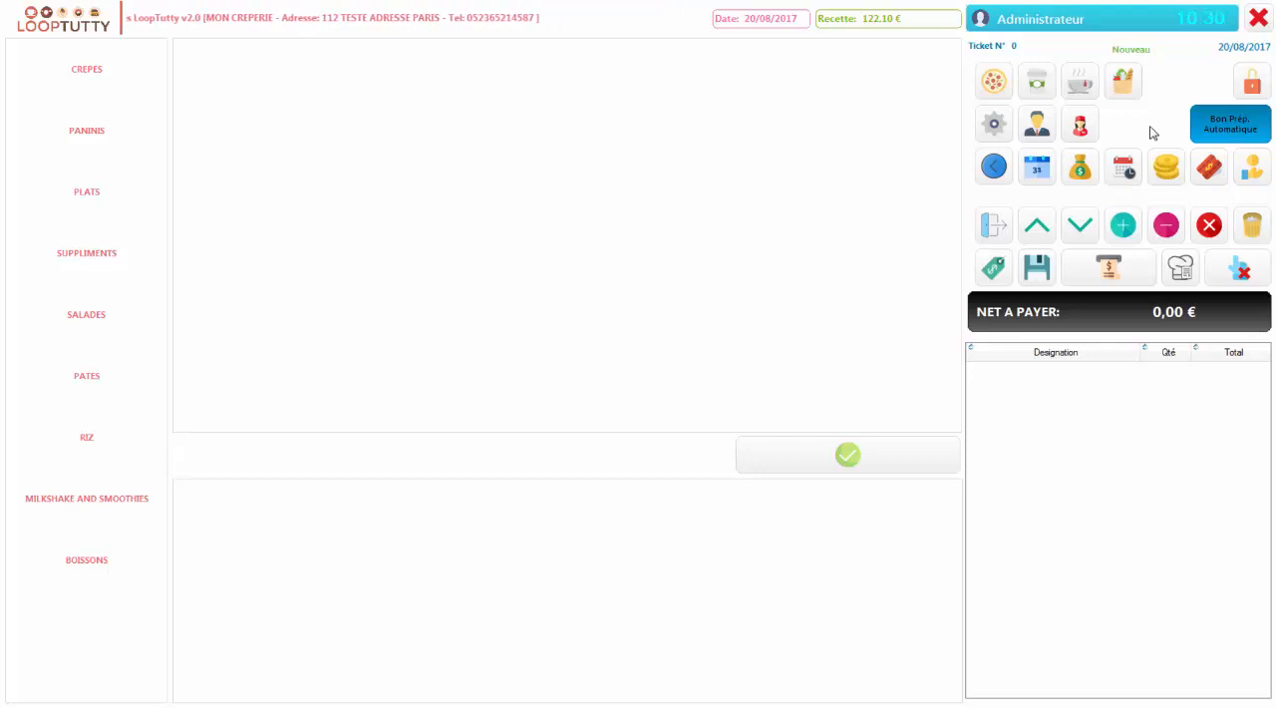
Switch automatic preparation slips off and back on
left_click(1222, 129)
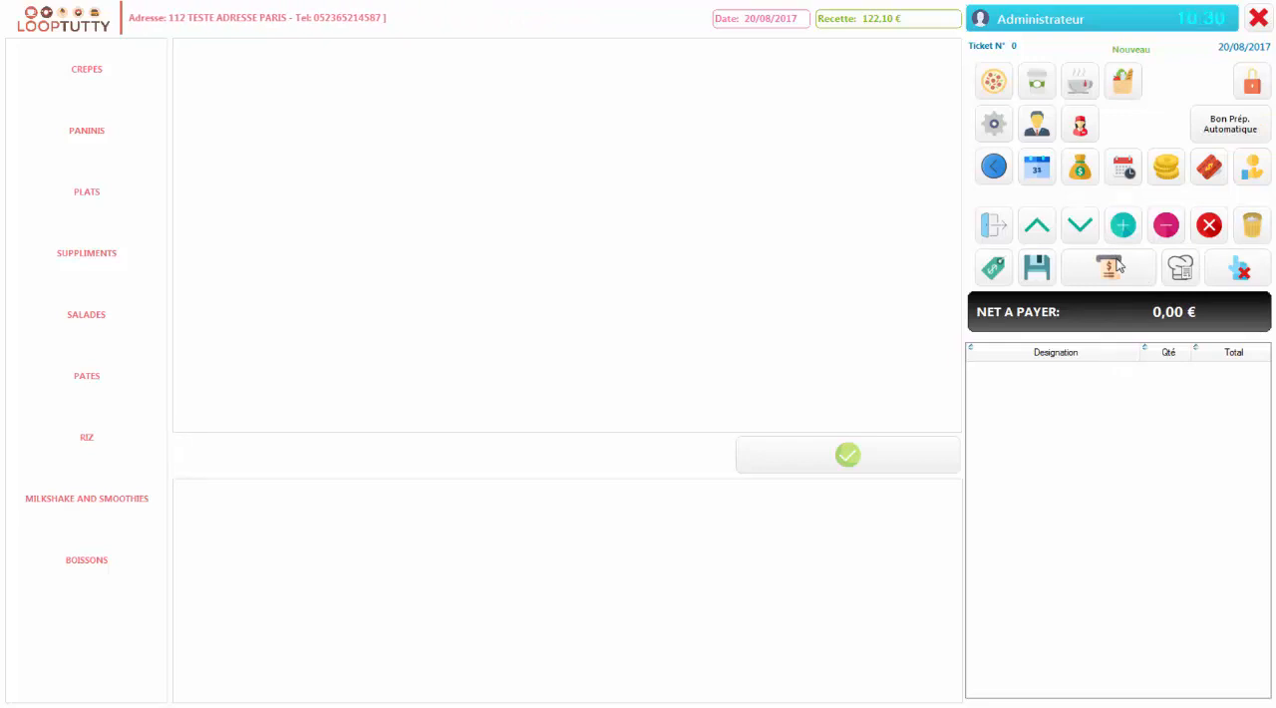
left_click(1226, 130)
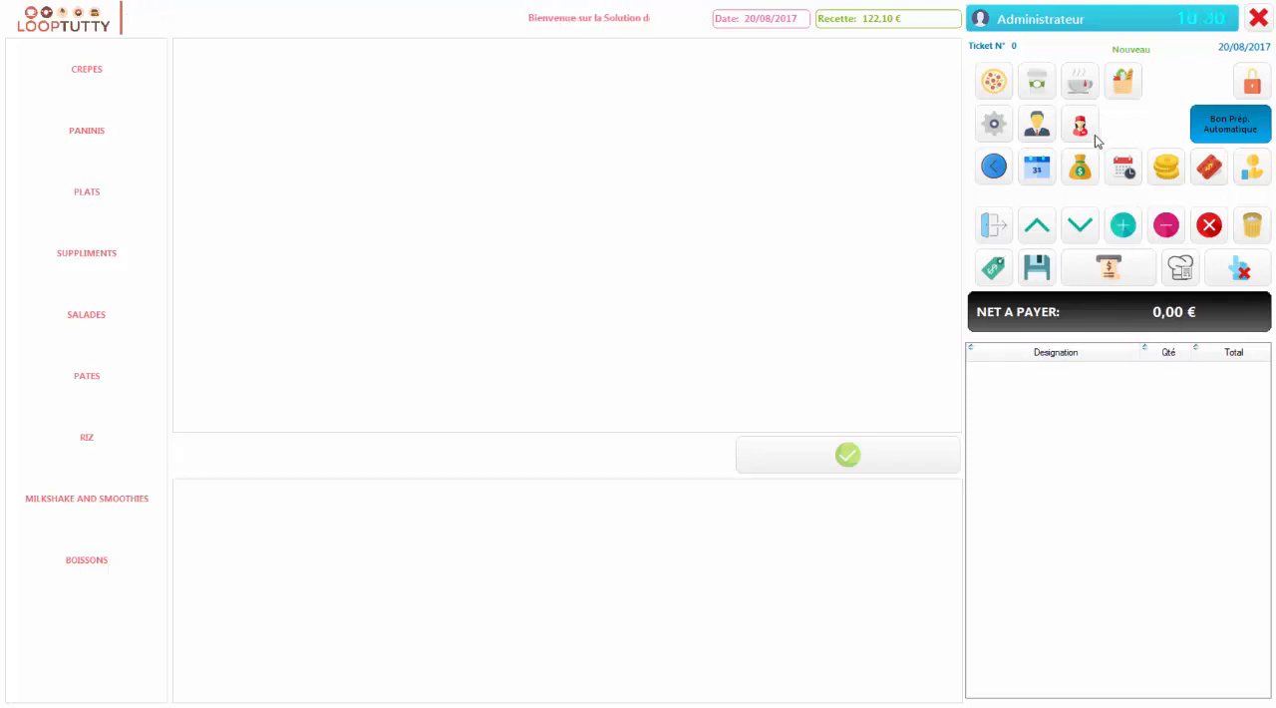
View the managers table and its blank new-manager form, closing both without adding anyone
left_click(1037, 131)
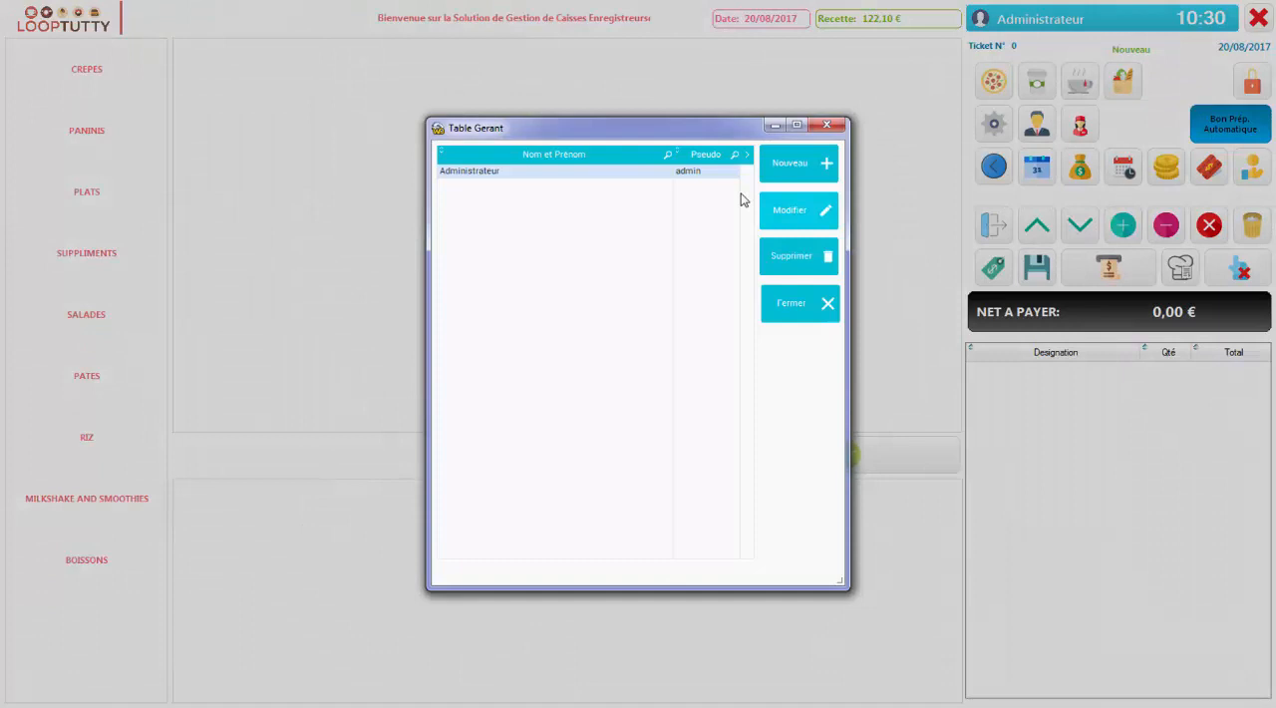
left_click(787, 163)
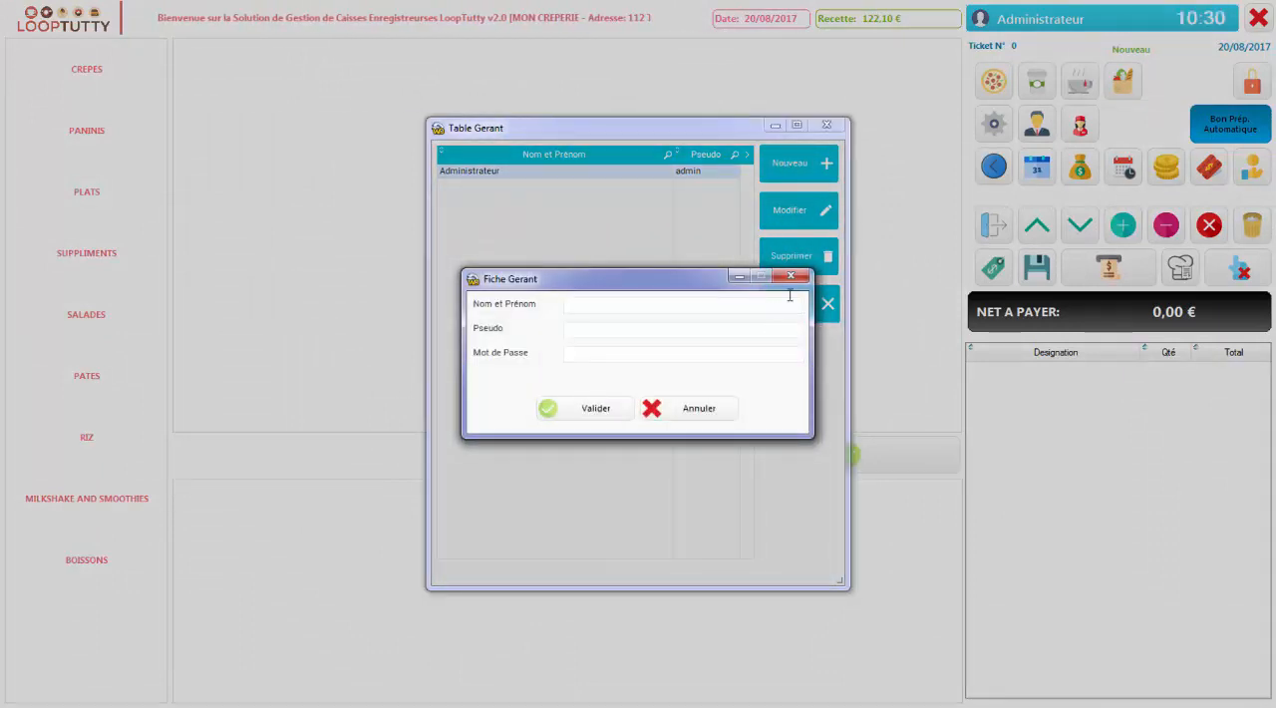
left_click(879, 336)
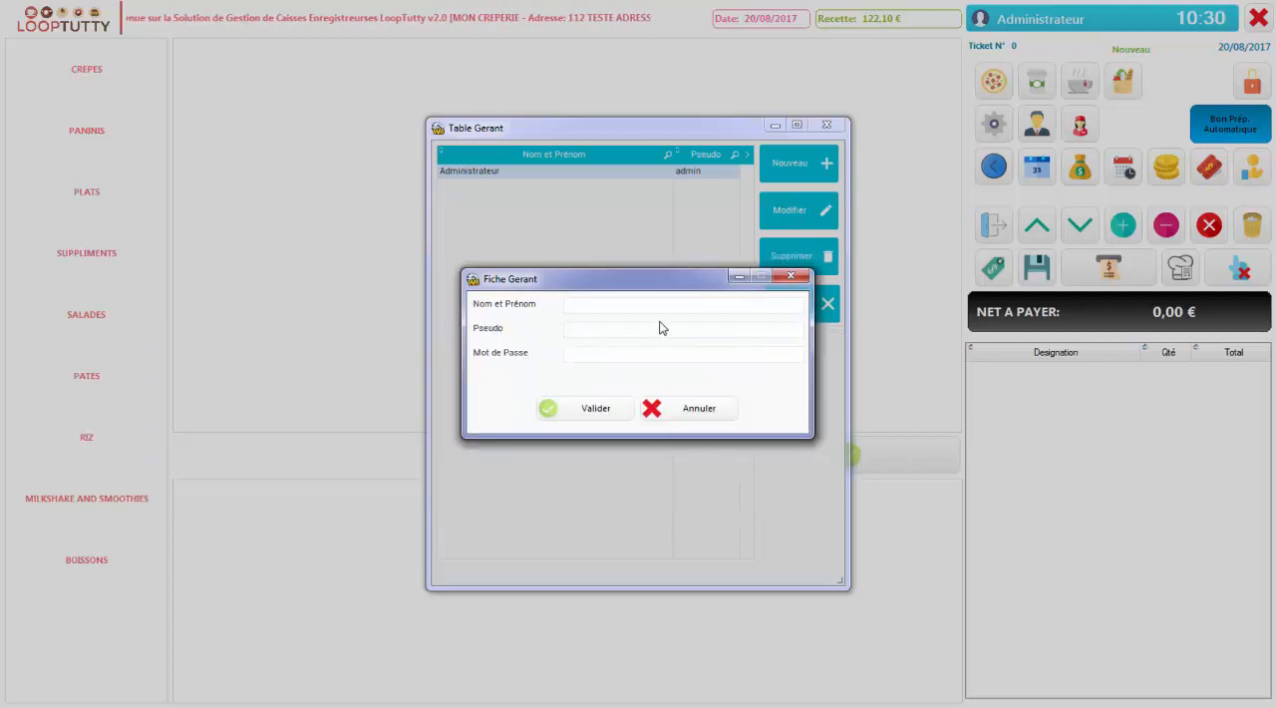
left_click(782, 277)
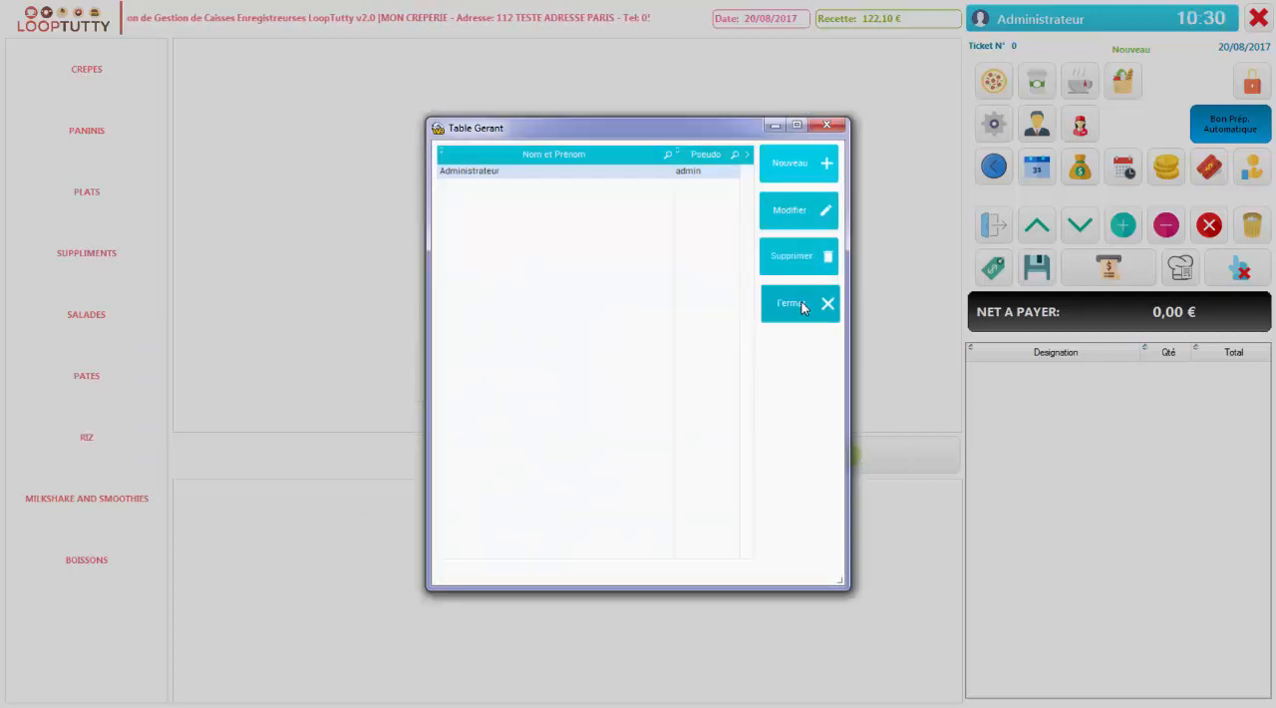
left_click(823, 303)
View the cashiers table and its blank new-cashier form, closing both without adding anyone
left_click(1080, 123)
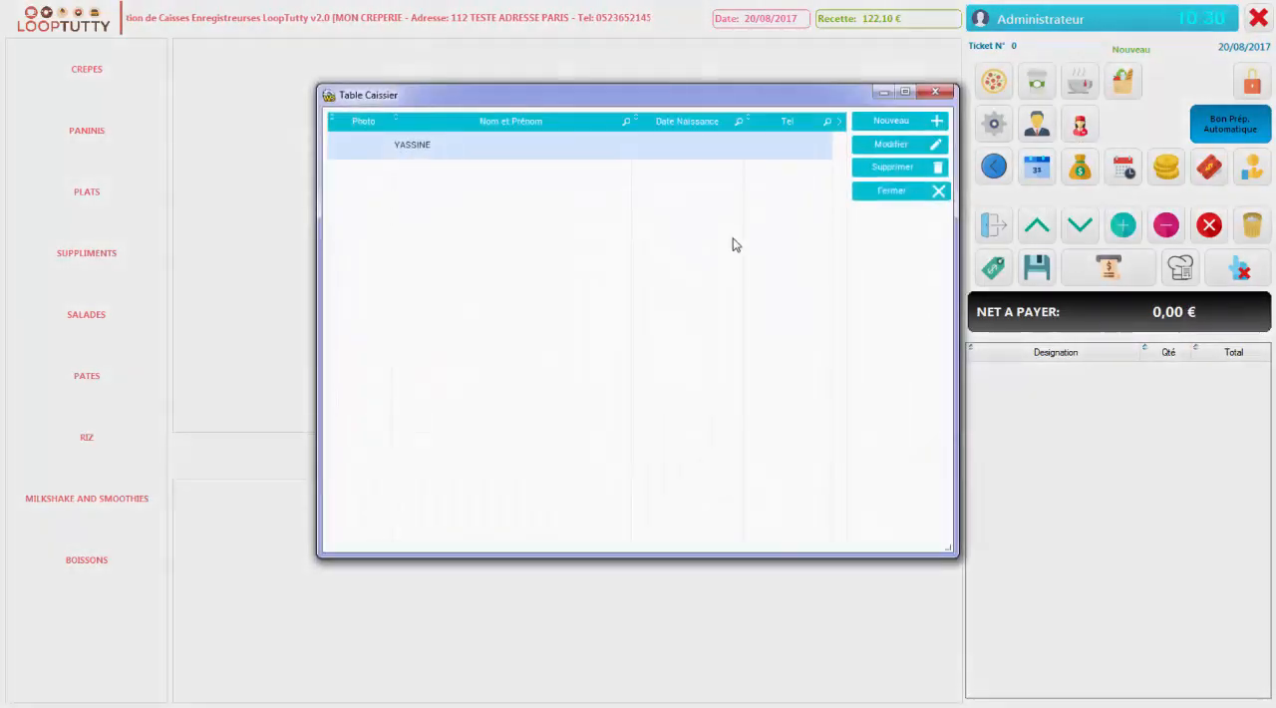
left_click(877, 119)
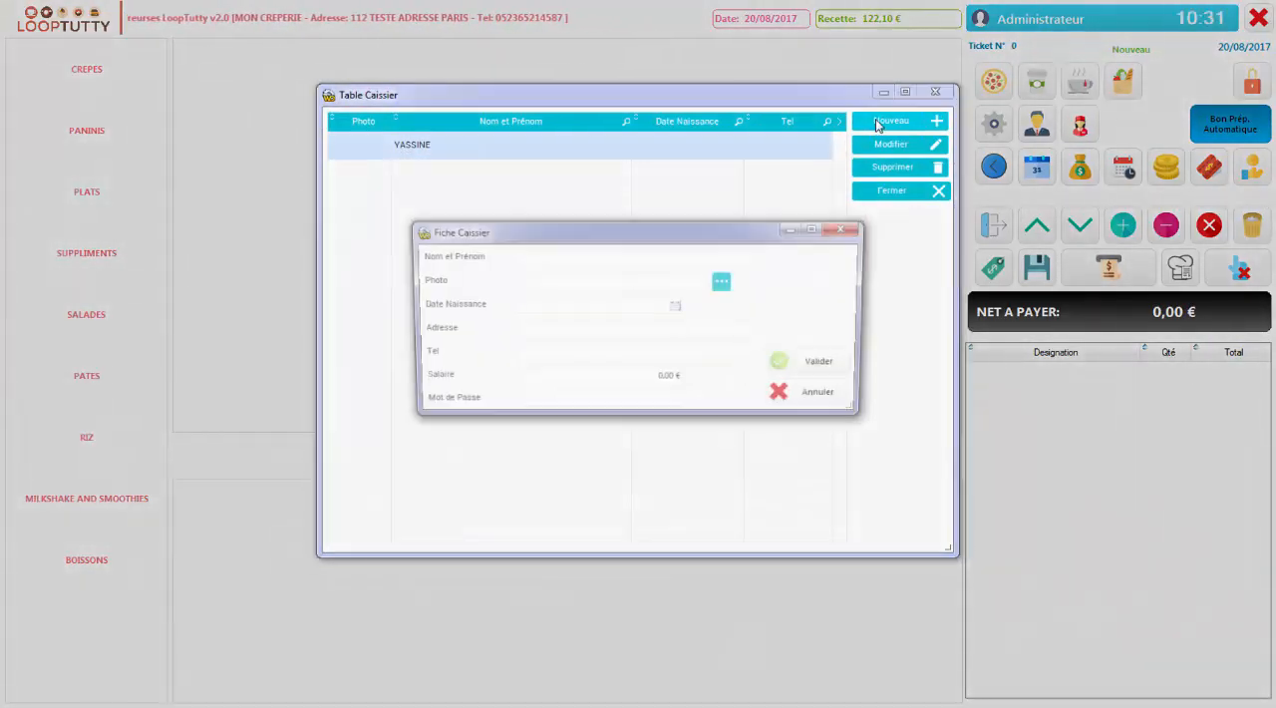
left_click(846, 230)
left_click(933, 93)
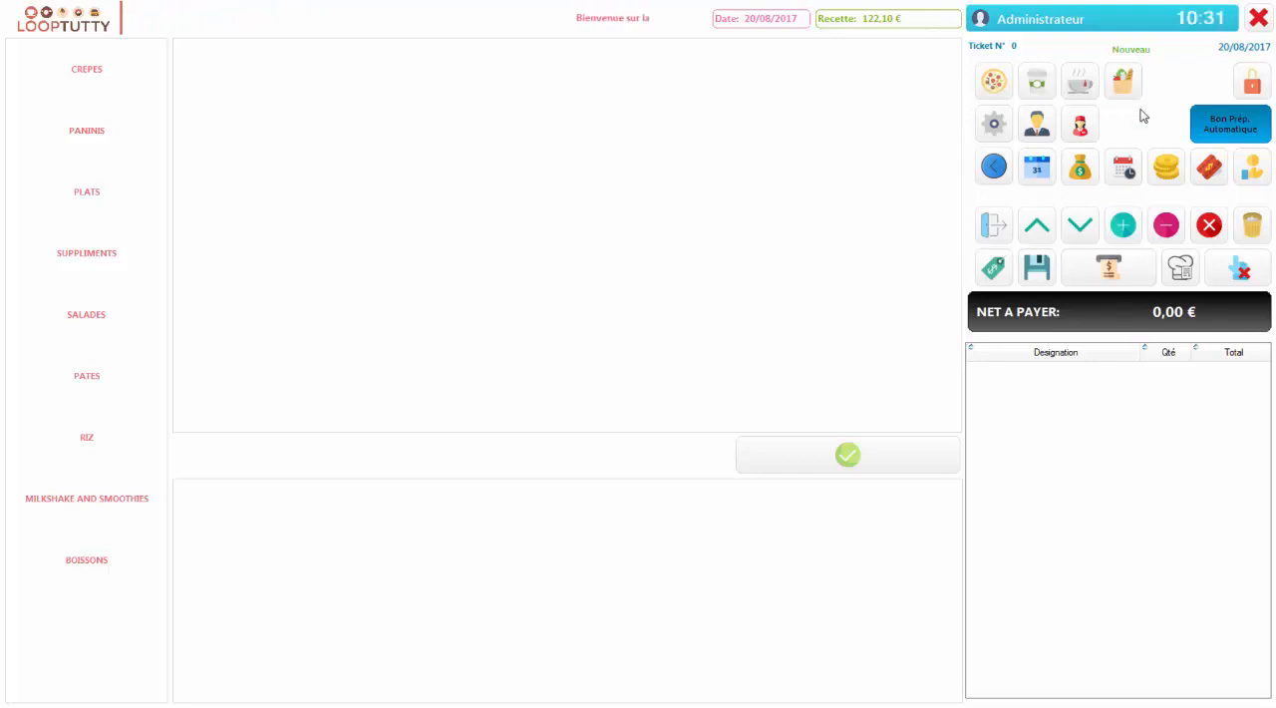
View the list of services and the list of product categories, and close them
left_click(992, 97)
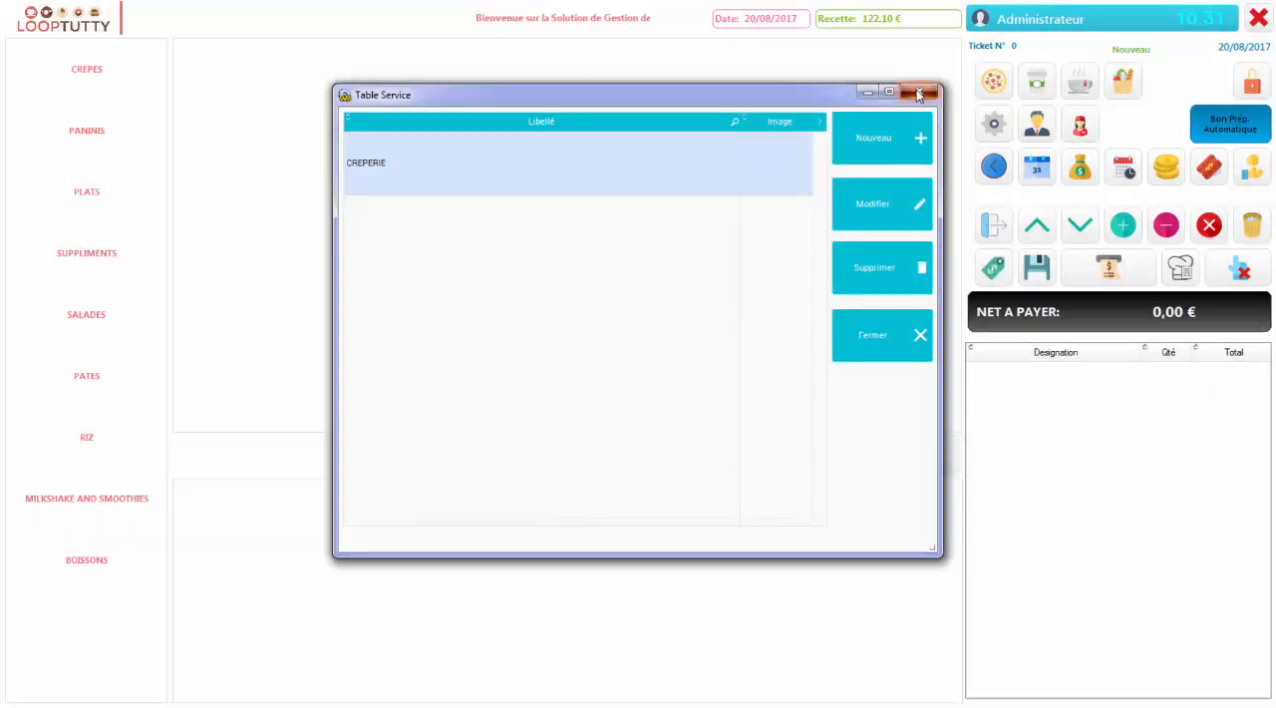
left_click(918, 94)
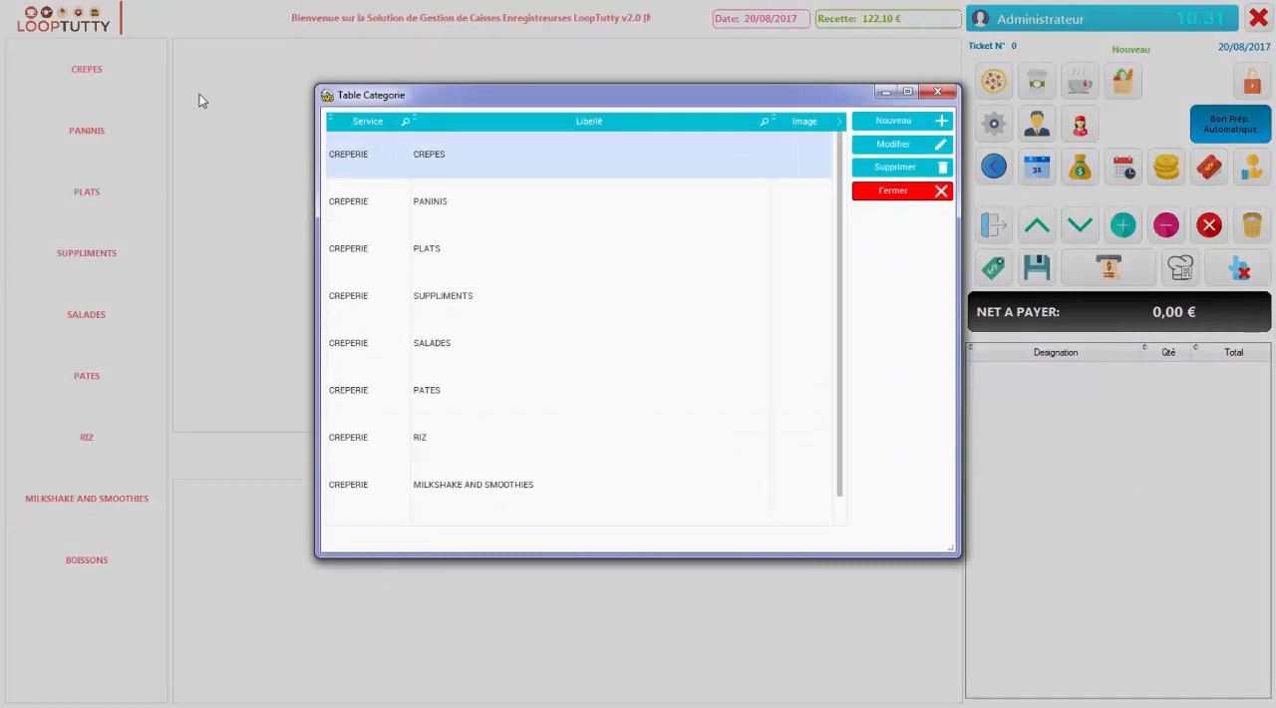
left_click(902, 191)
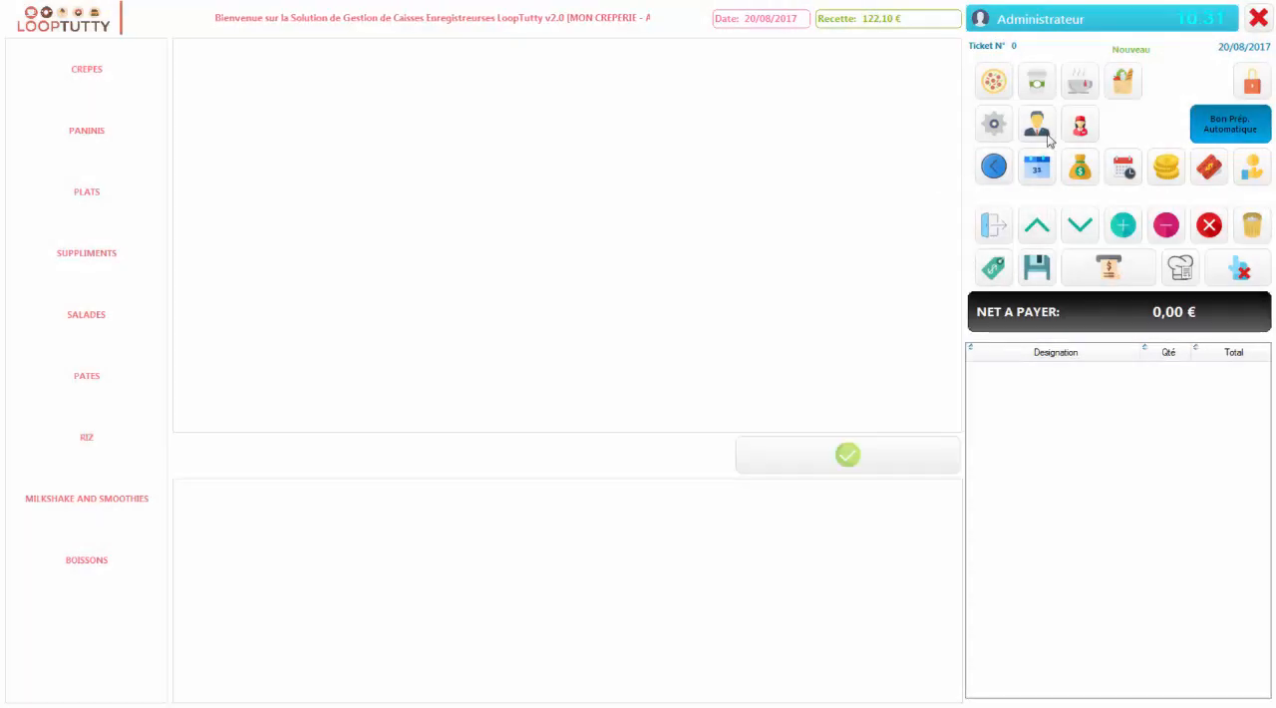
Look through the articles table with its prices and categories, and close it
left_click(994, 83)
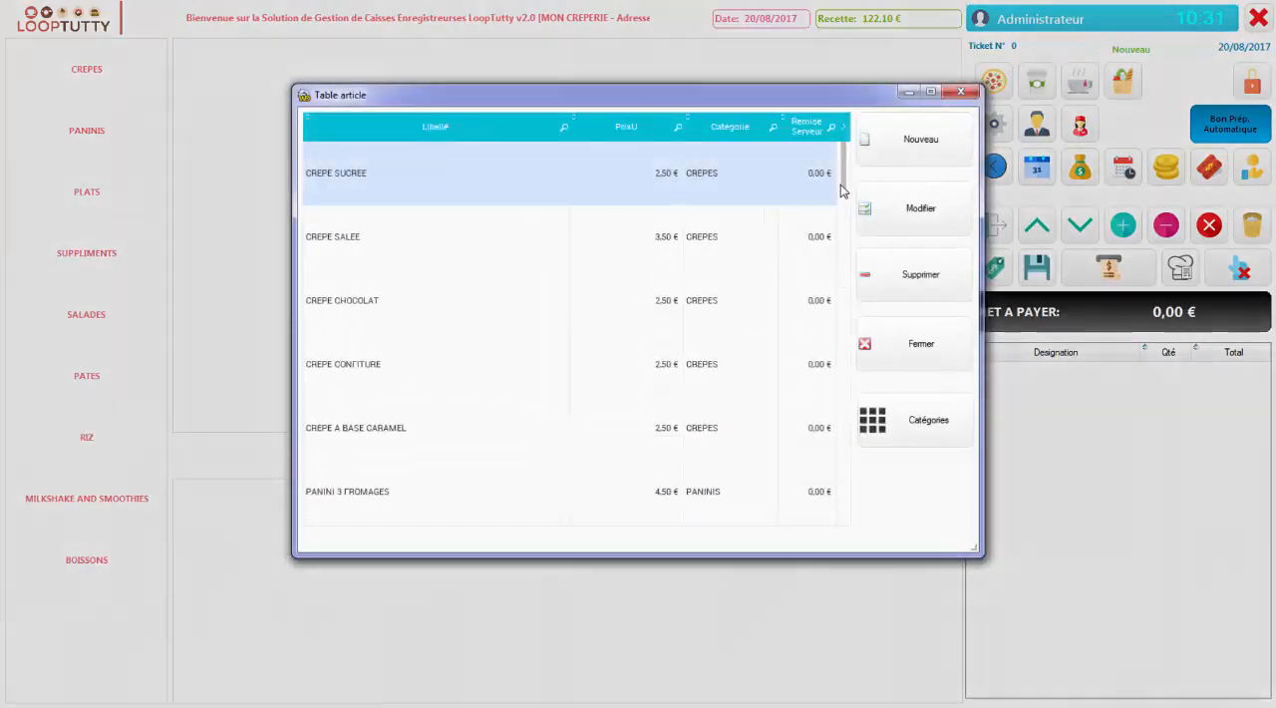
left_click_drag(848, 186, 874, 149)
left_click(962, 95)
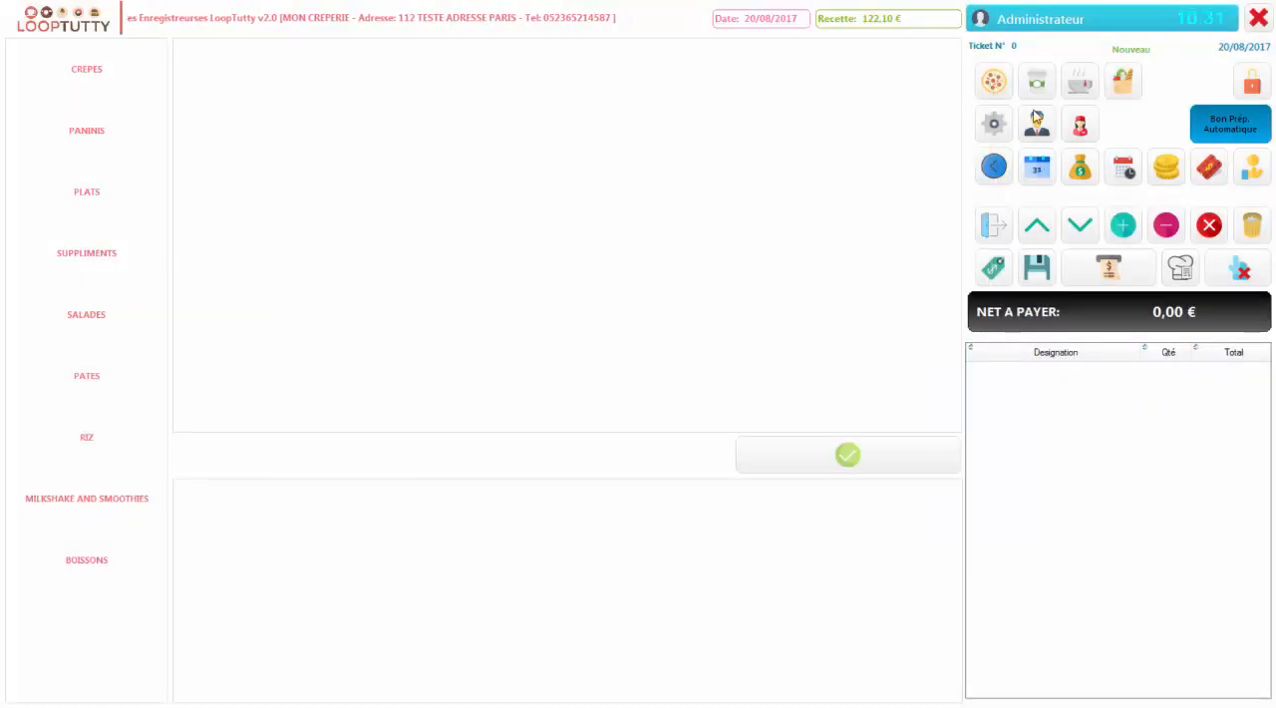
Examine the ingredients and supplements linked to MILKSHAKE and CREPE SALEE, and close the ingredients screen
left_click(1119, 86)
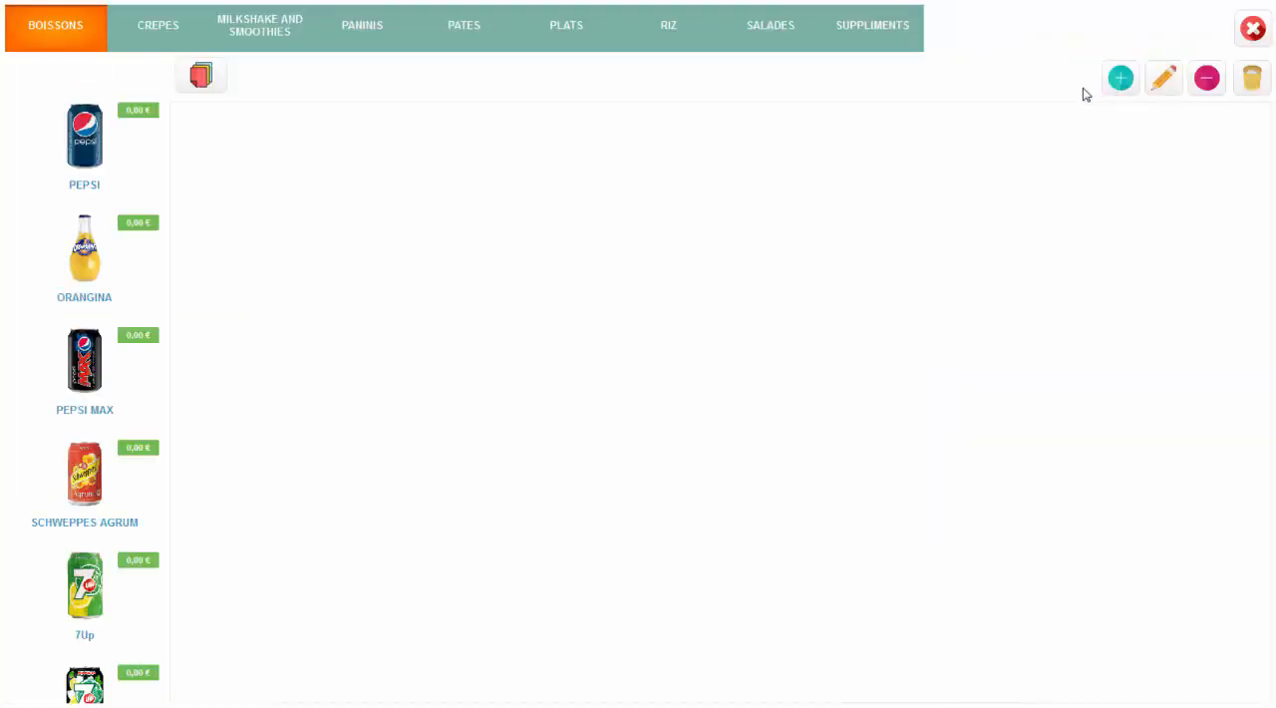
left_click(280, 50)
left_click(116, 144)
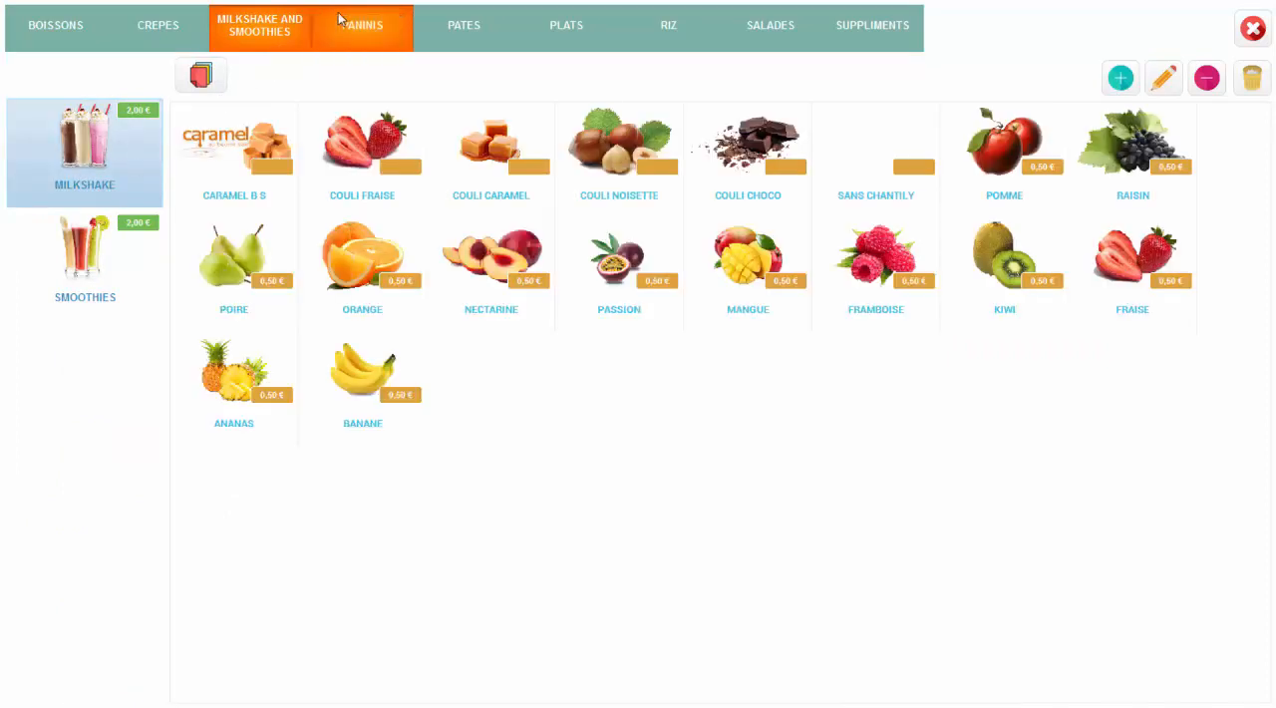
left_click(56, 25)
left_click(158, 25)
left_click(122, 286)
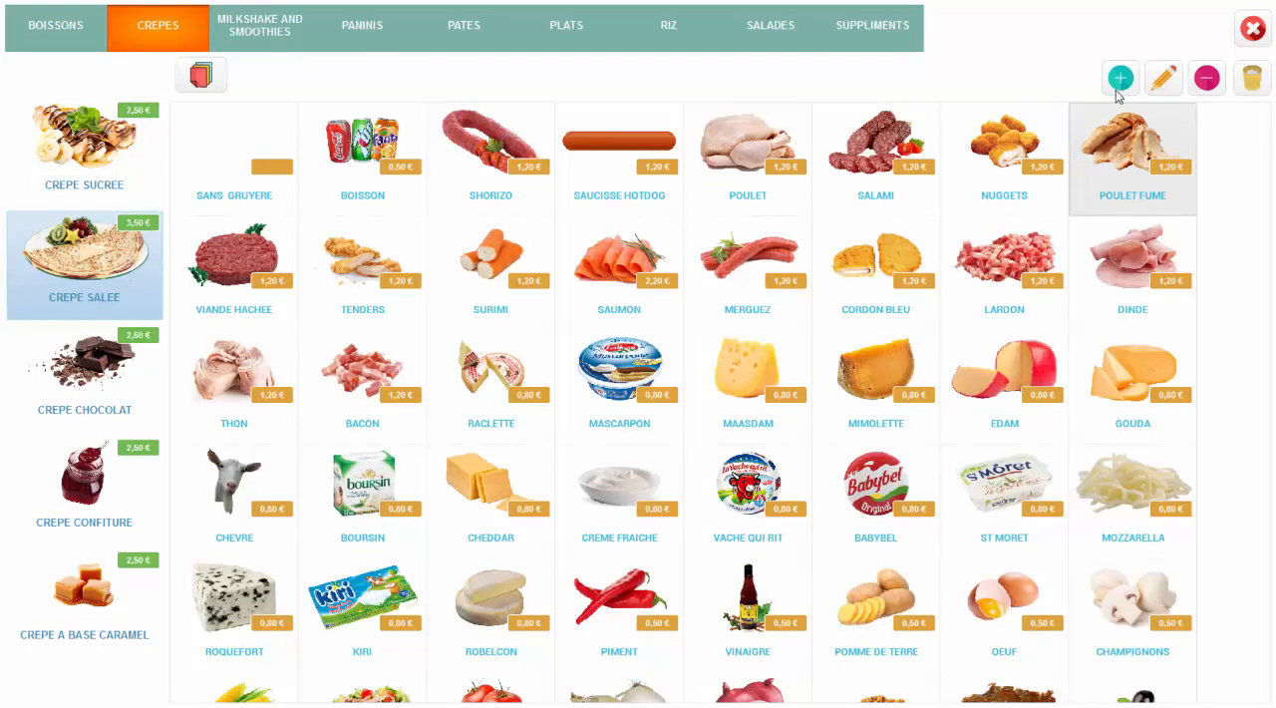
left_click(1253, 31)
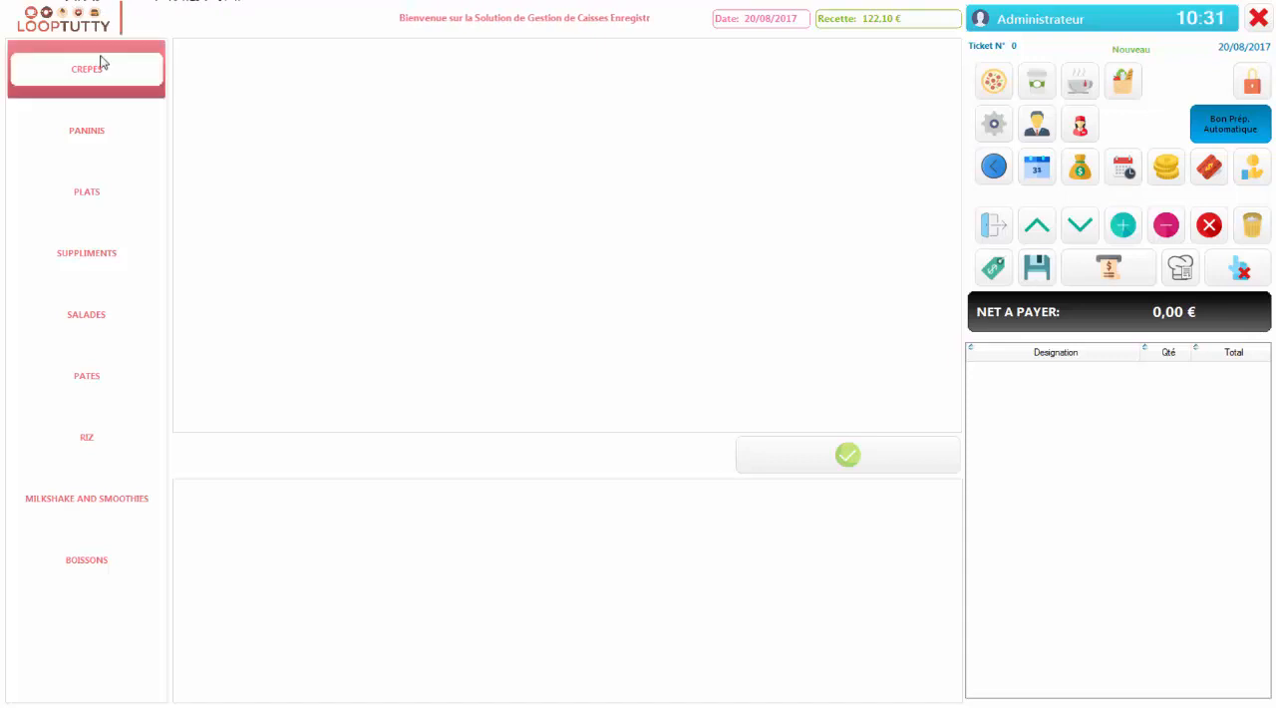
Close the current business day by entering the confirmation password, and acknowledge the e-mail notice
left_click(1253, 85)
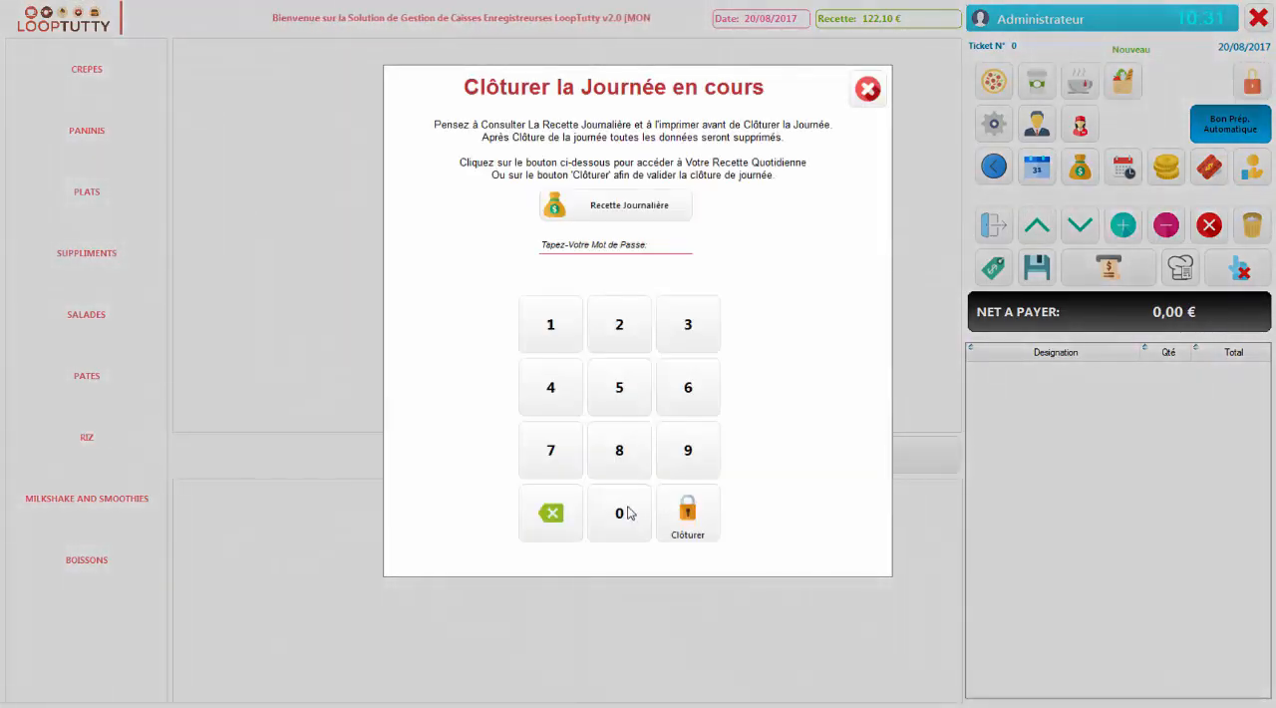
left_click(625, 513)
left_click(625, 512)
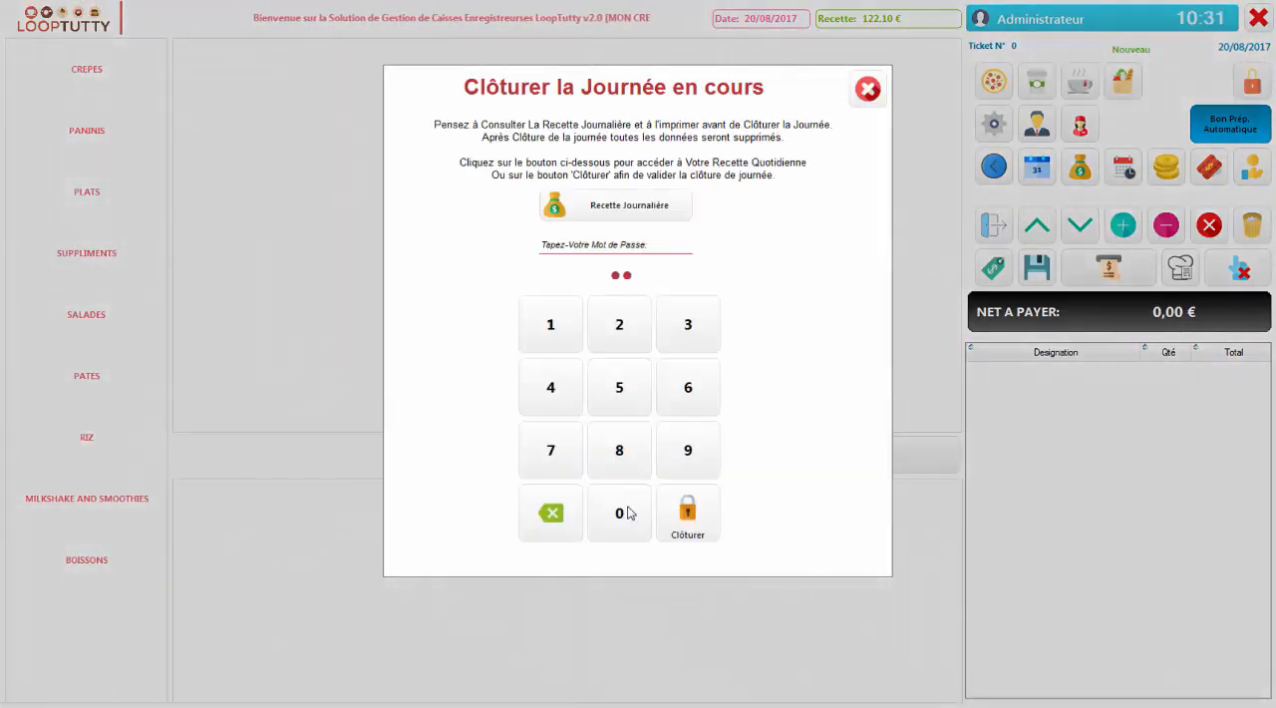
left_click(622, 513)
left_click(623, 513)
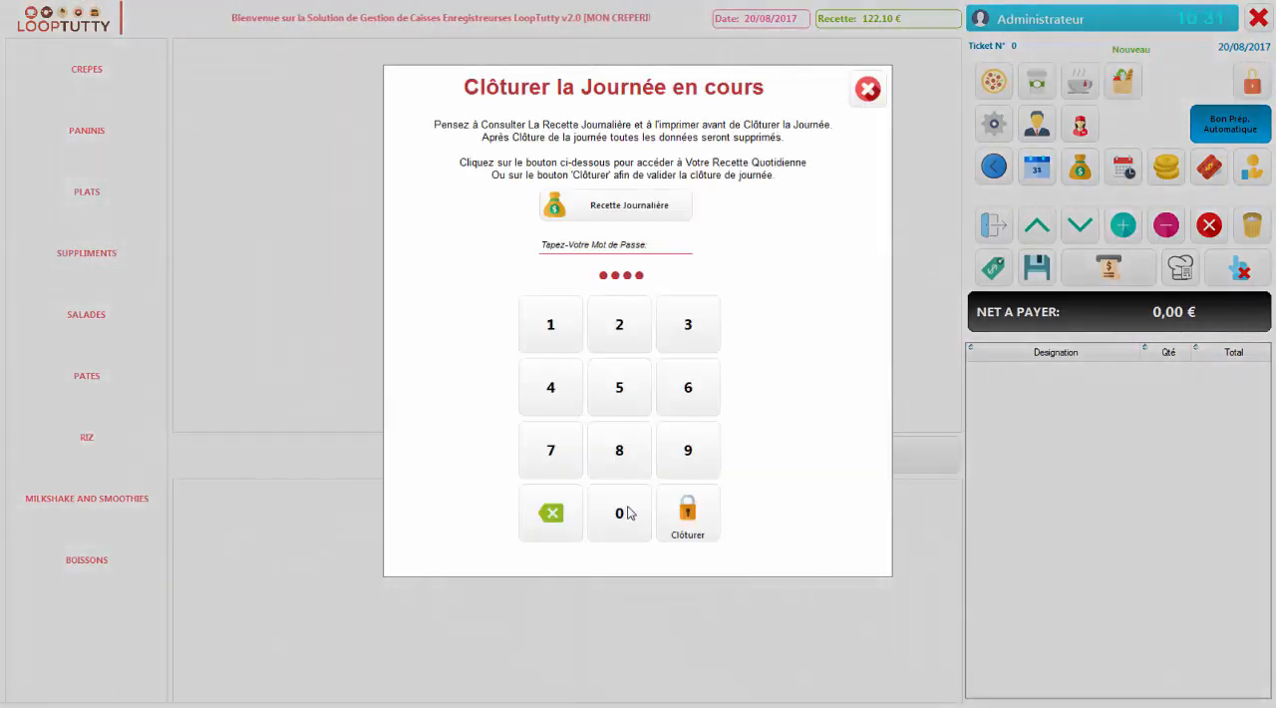
left_click(677, 526)
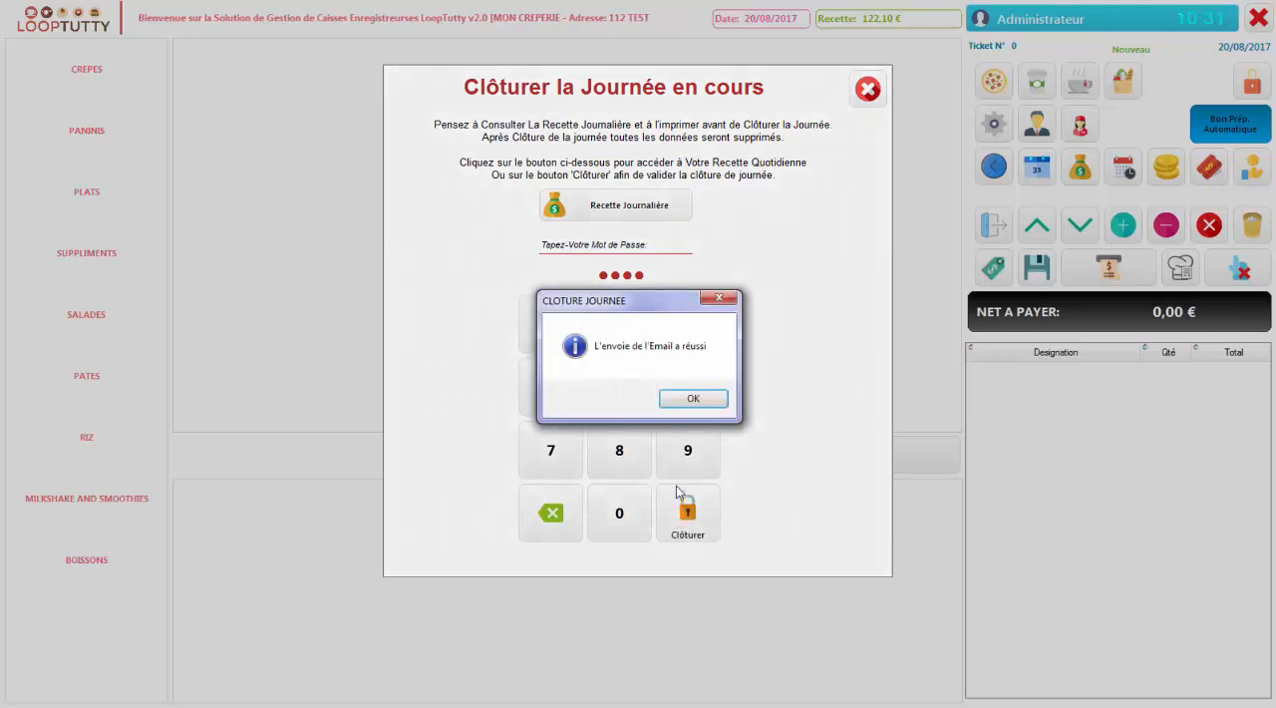
left_click(689, 400)
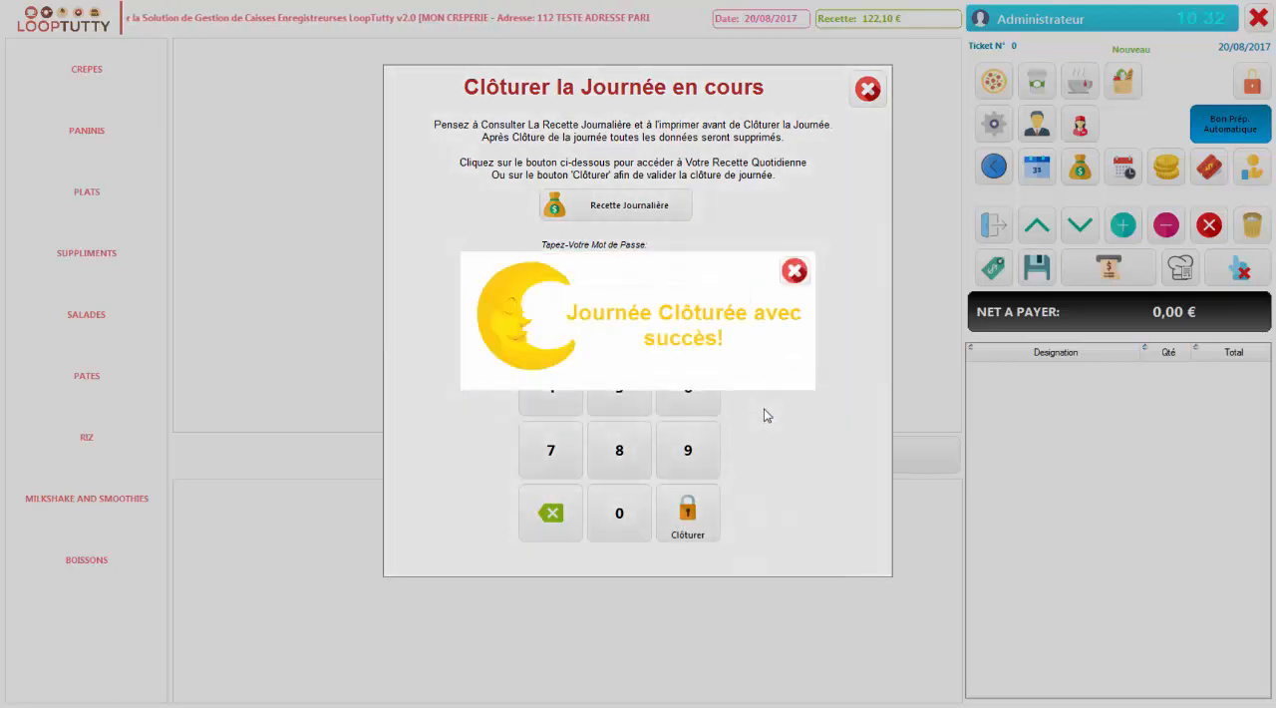